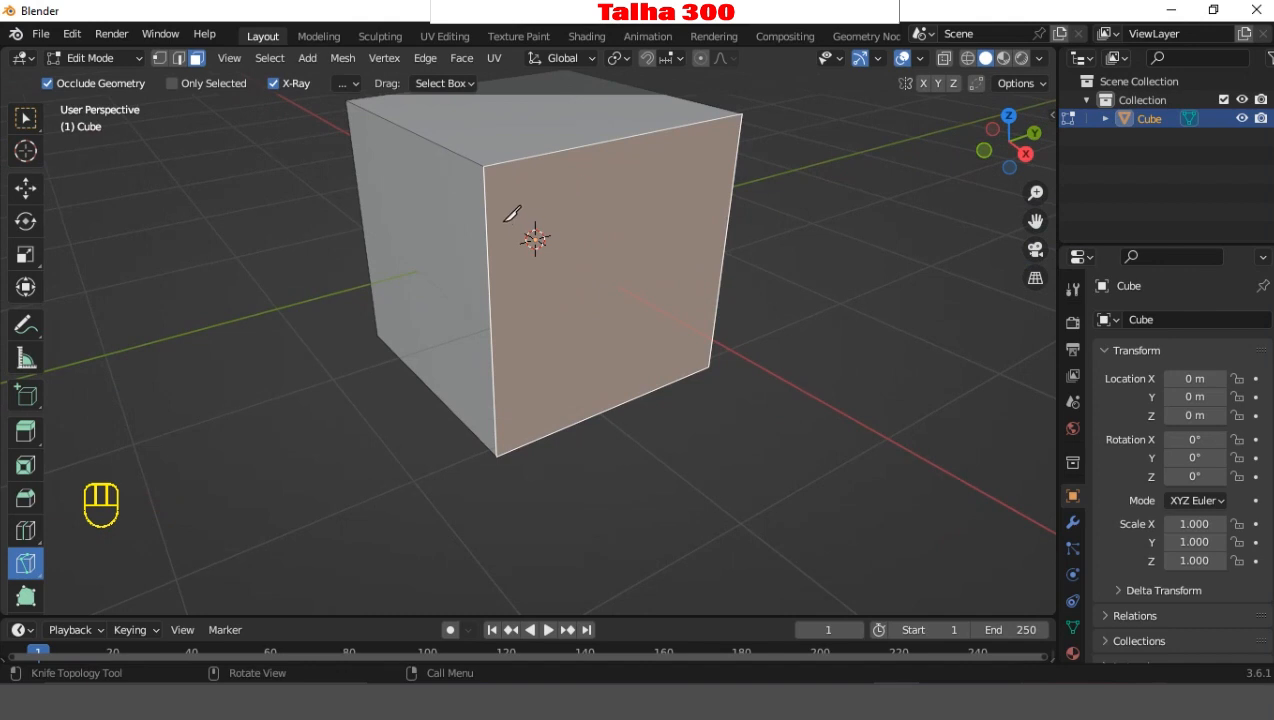
- Try a T-shaped cut with the Knife tool on the cube's +X face, and undo it
left_click_drag(503, 221, 695, 181)
left_click(706, 206)
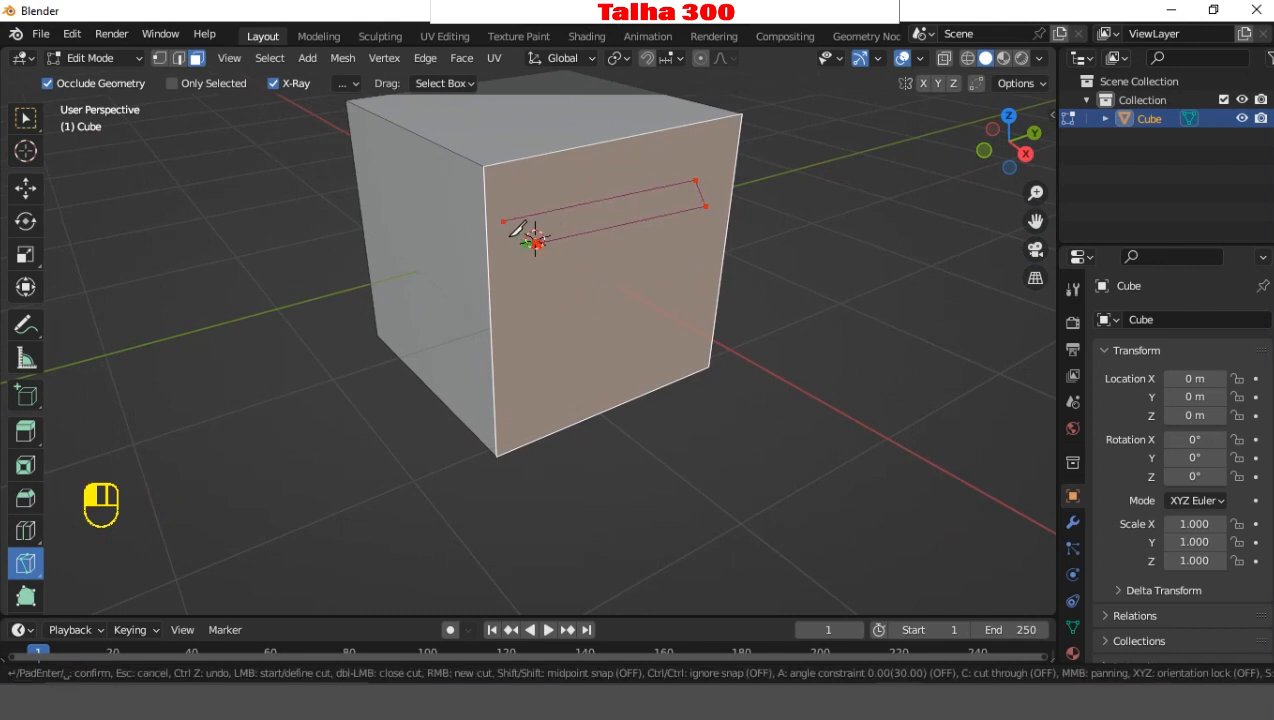
left_click(508, 220)
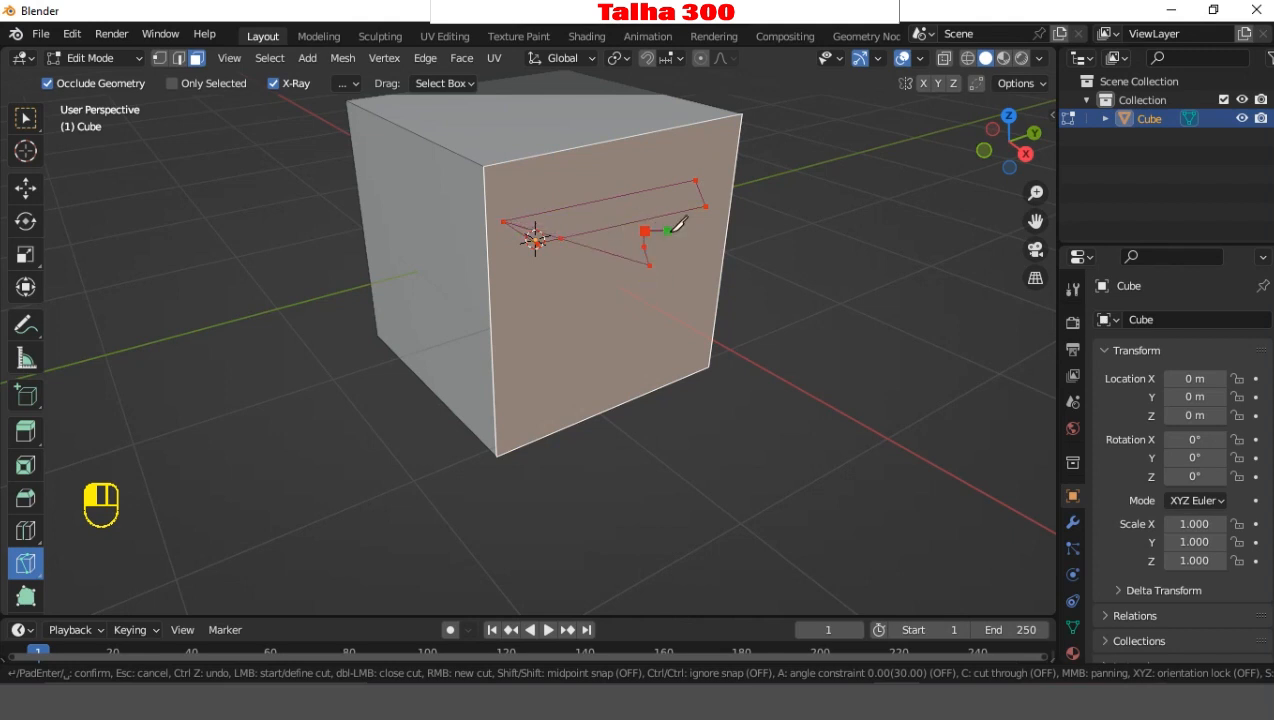
key("Return")
middle_click_drag(766, 244, 95, 268)
key("ctrl+z")
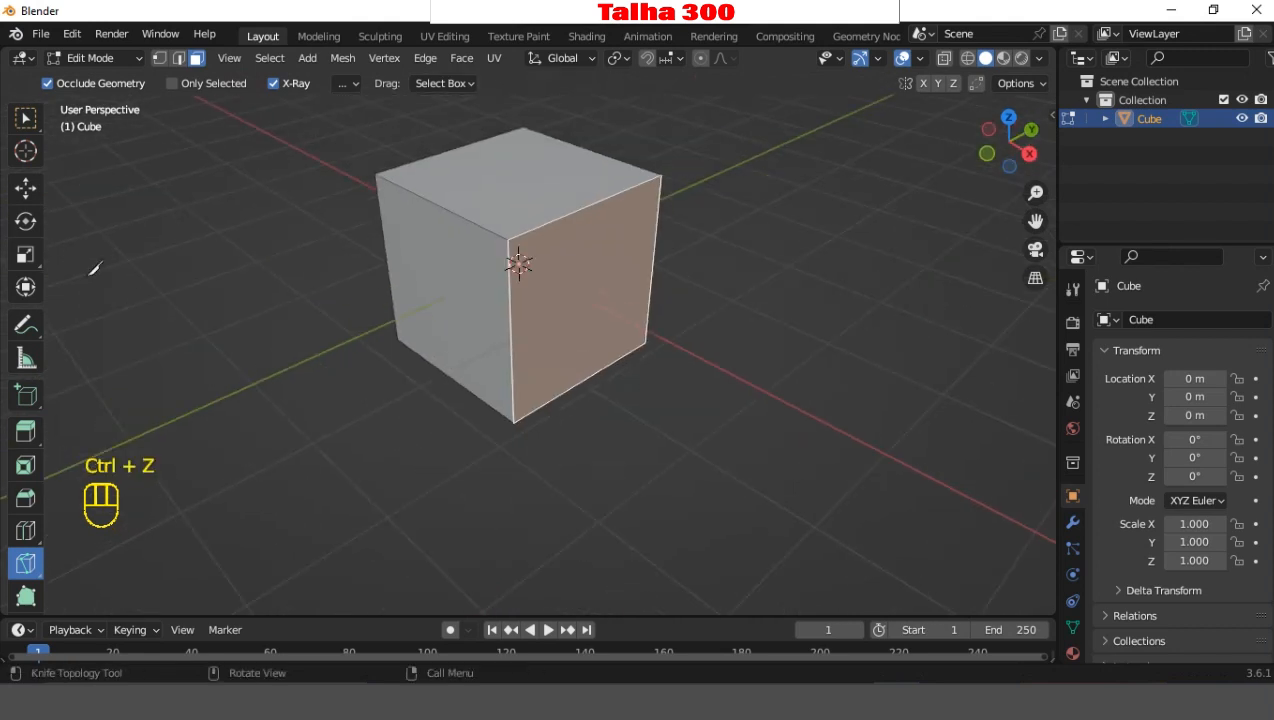
- Switch to the Select Box tool and clear the selection of all the cube's faces
left_click(26, 118)
left_click(827, 385)
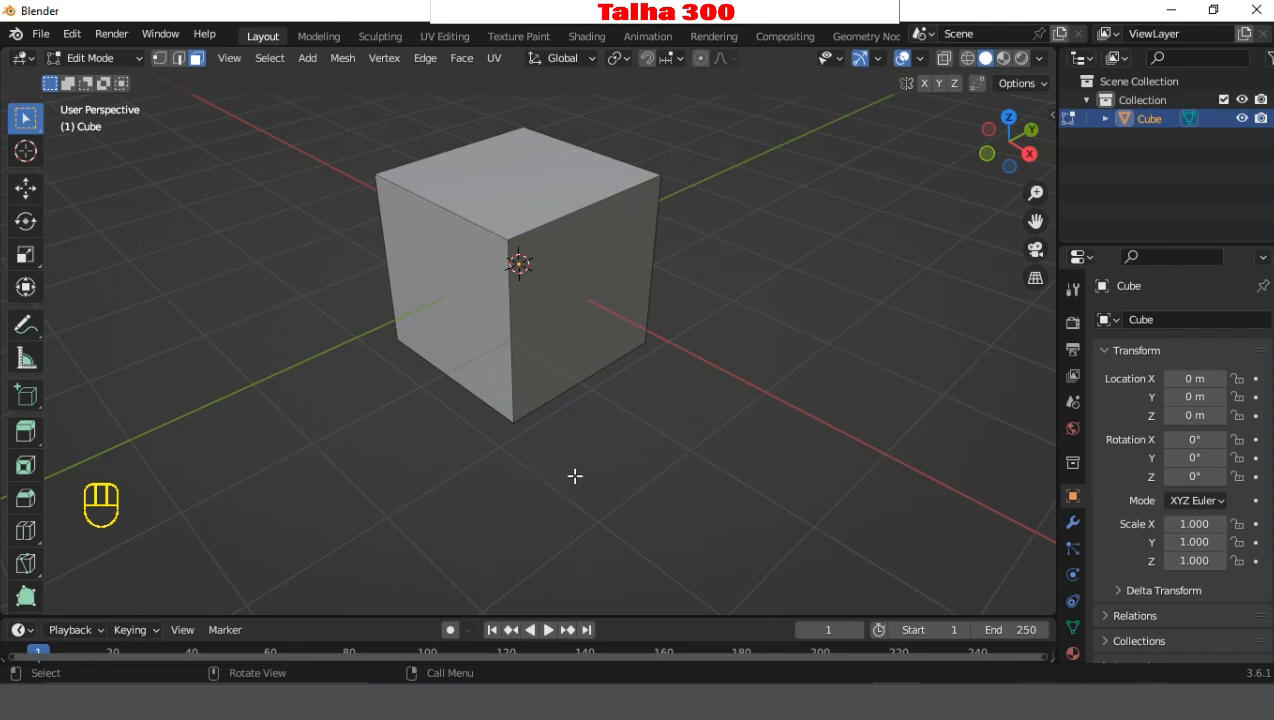
key("a")
middle_click_drag(864, 322, 734, 398)
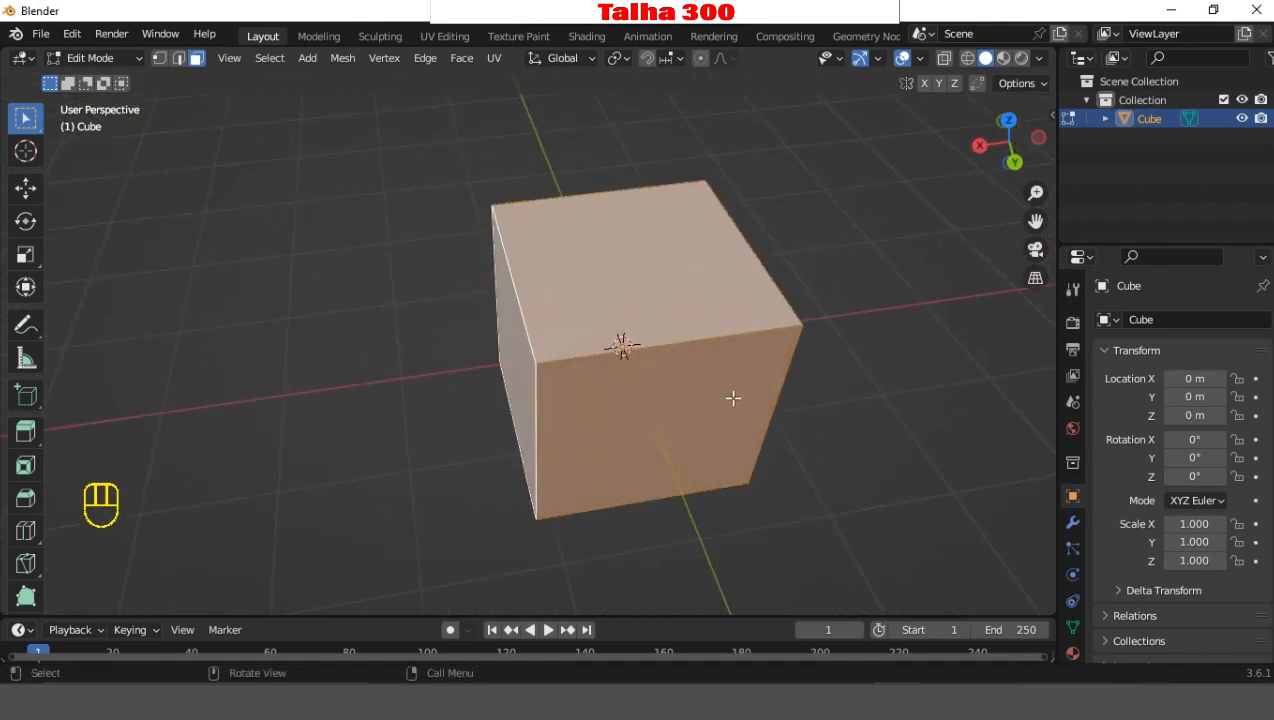
key("alt")
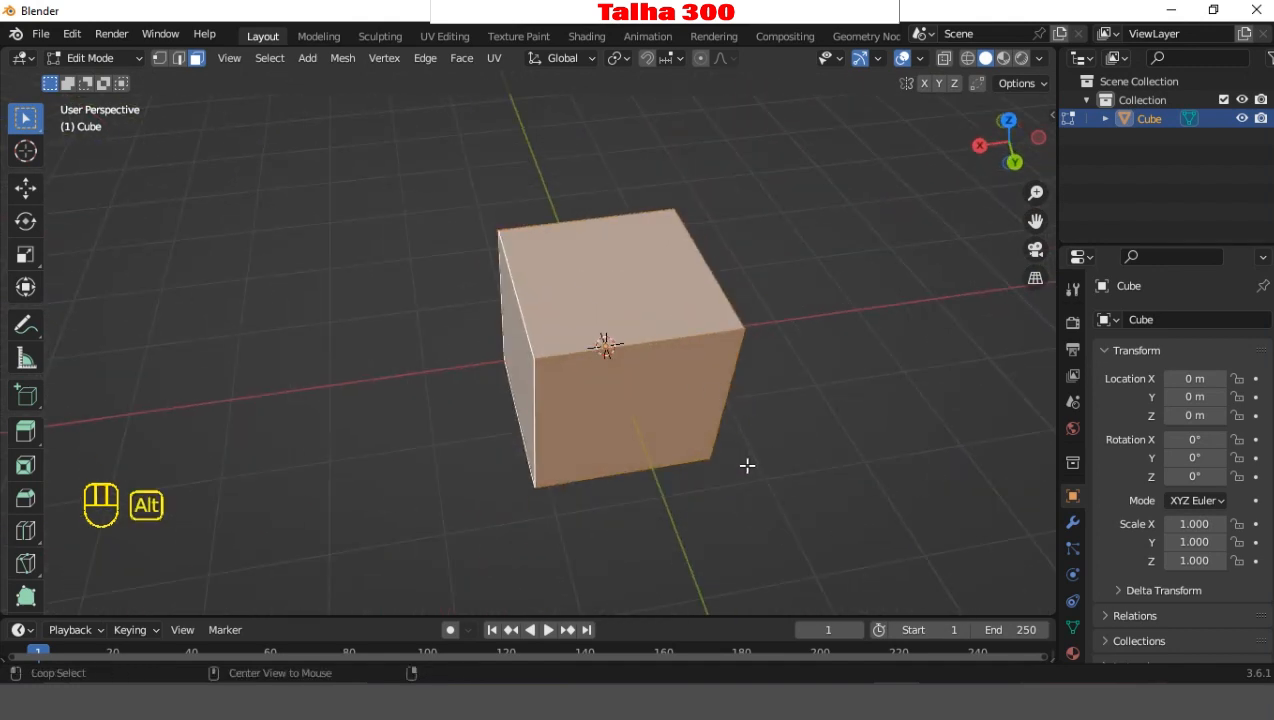
key("alt+a")
- Select the cube's +Y side face
scroll(765, 458, "up", 2)
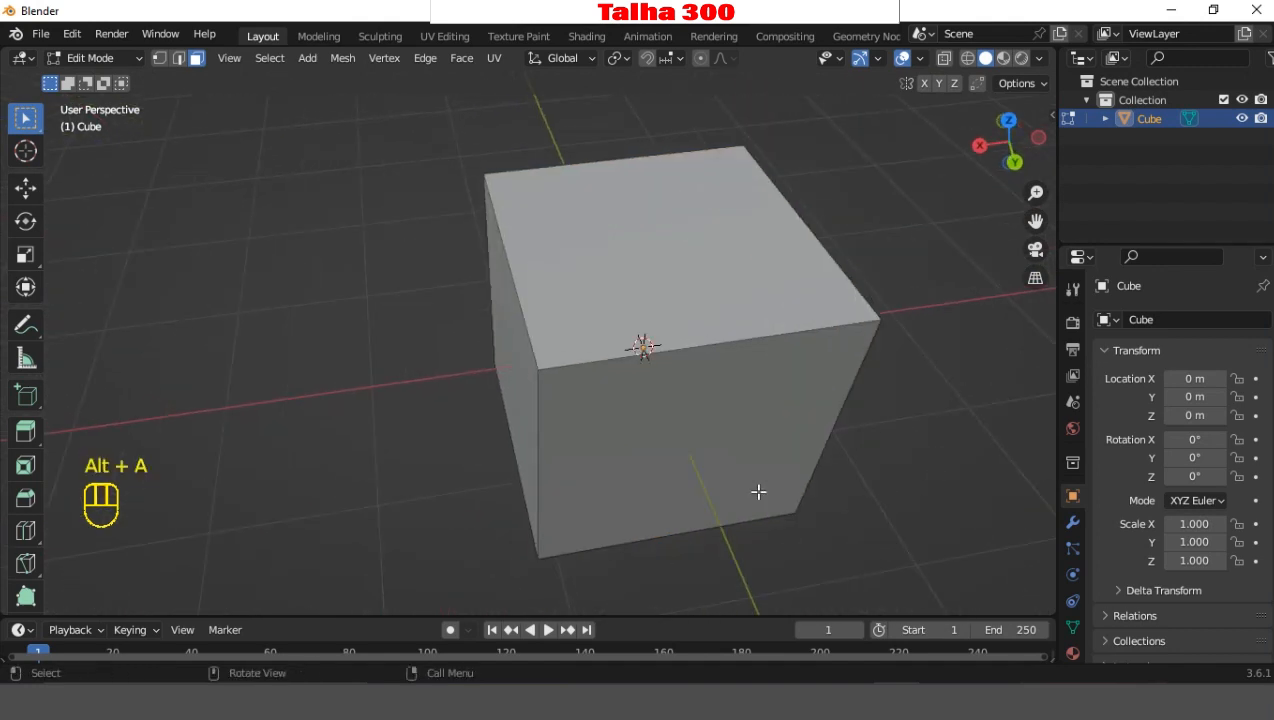
middle_click_drag(759, 492, 760, 450)
scroll(657, 428, "down", 2)
scroll(628, 419, "down", 3)
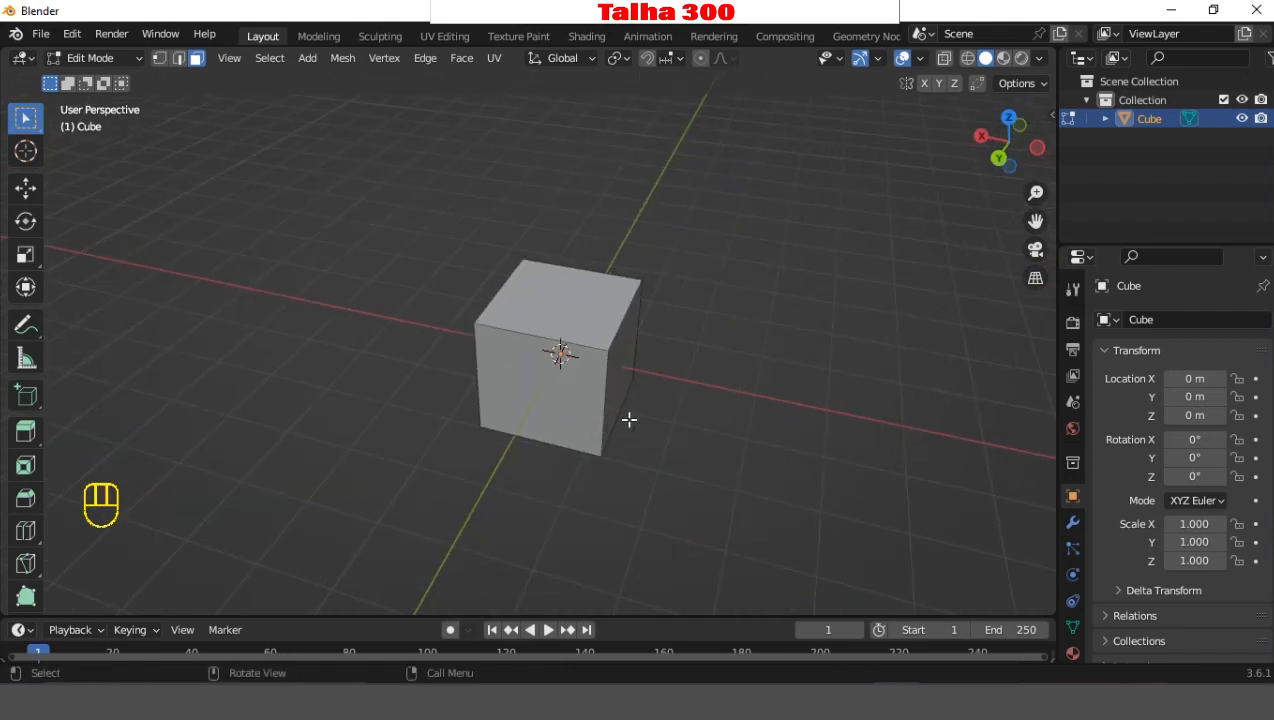
middle_click_drag(600, 445, 799, 364)
scroll(868, 370, "up", 3)
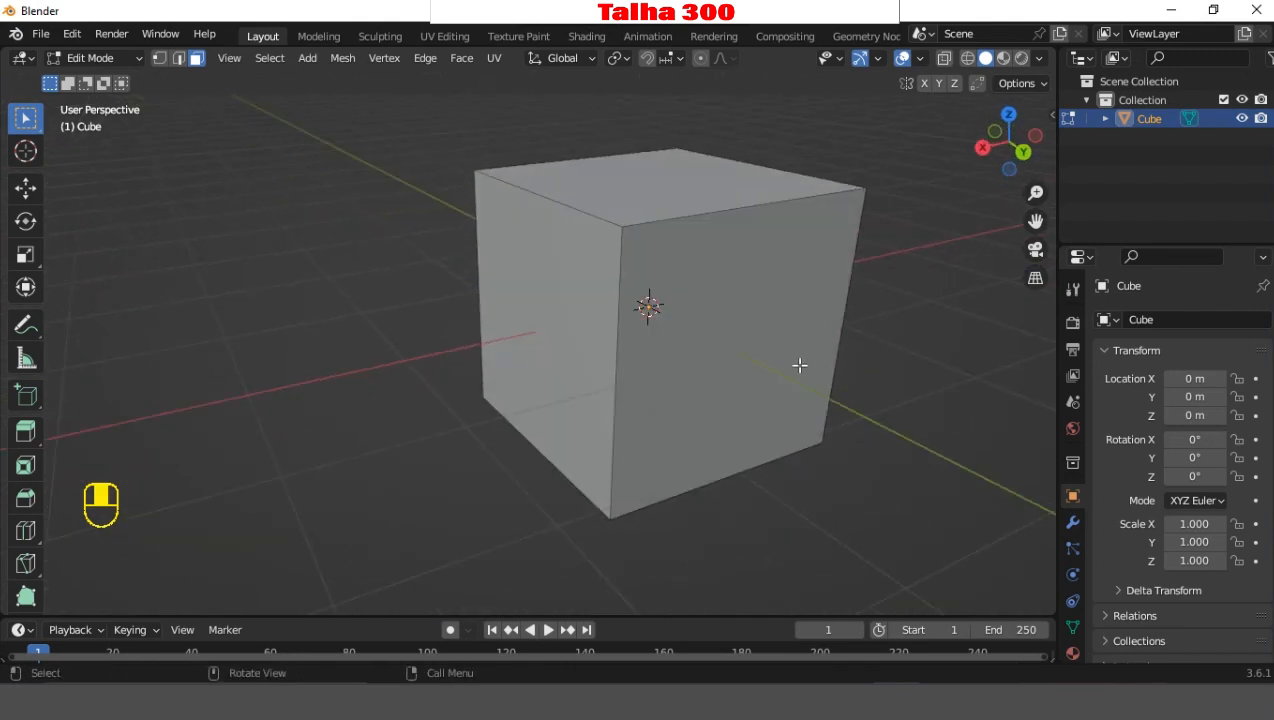
left_click(794, 360)
middle_click_drag(895, 396, 734, 381, "shift")
scroll(720, 390, "up", 3)
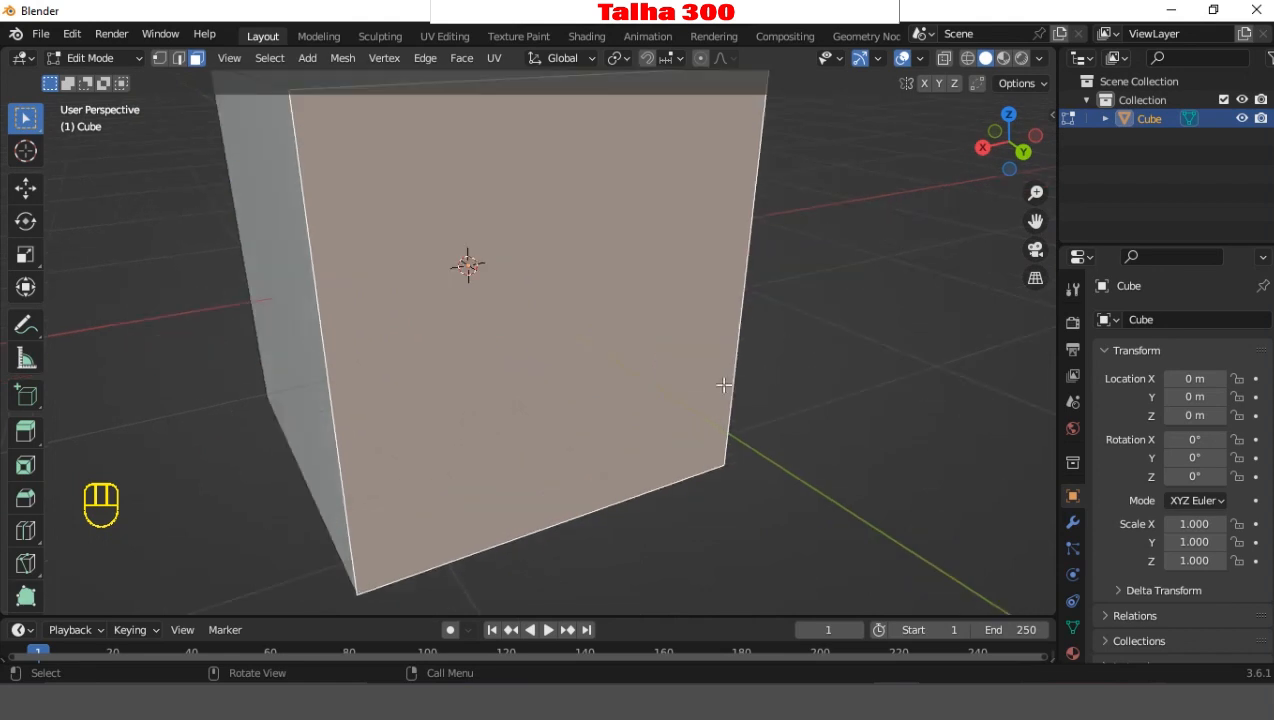
scroll(35, 527, "down", 1)
- Draw a closed horizontal bar near the upper edge of the selected face with the Knife tool
left_click(26, 526)
scroll(262, 489, "down", 3)
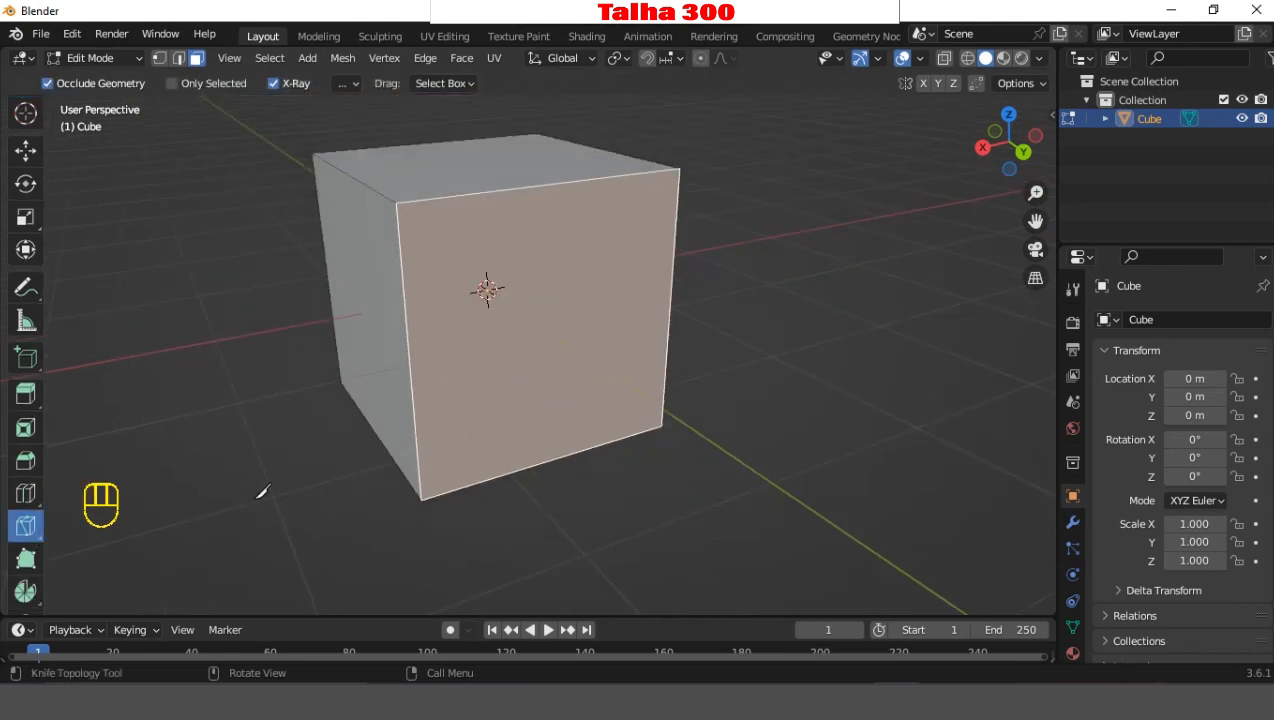
middle_click_drag(262, 489, 250, 521, "shift")
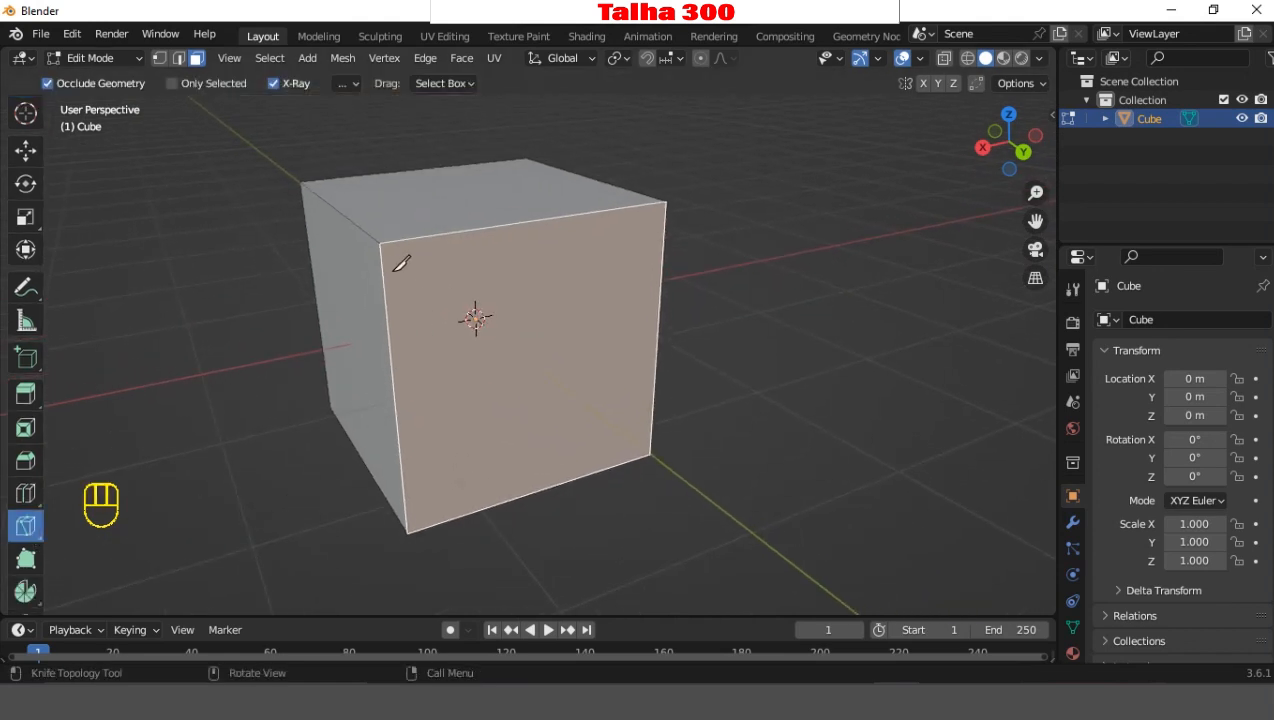
left_click(428, 271)
left_click(613, 243)
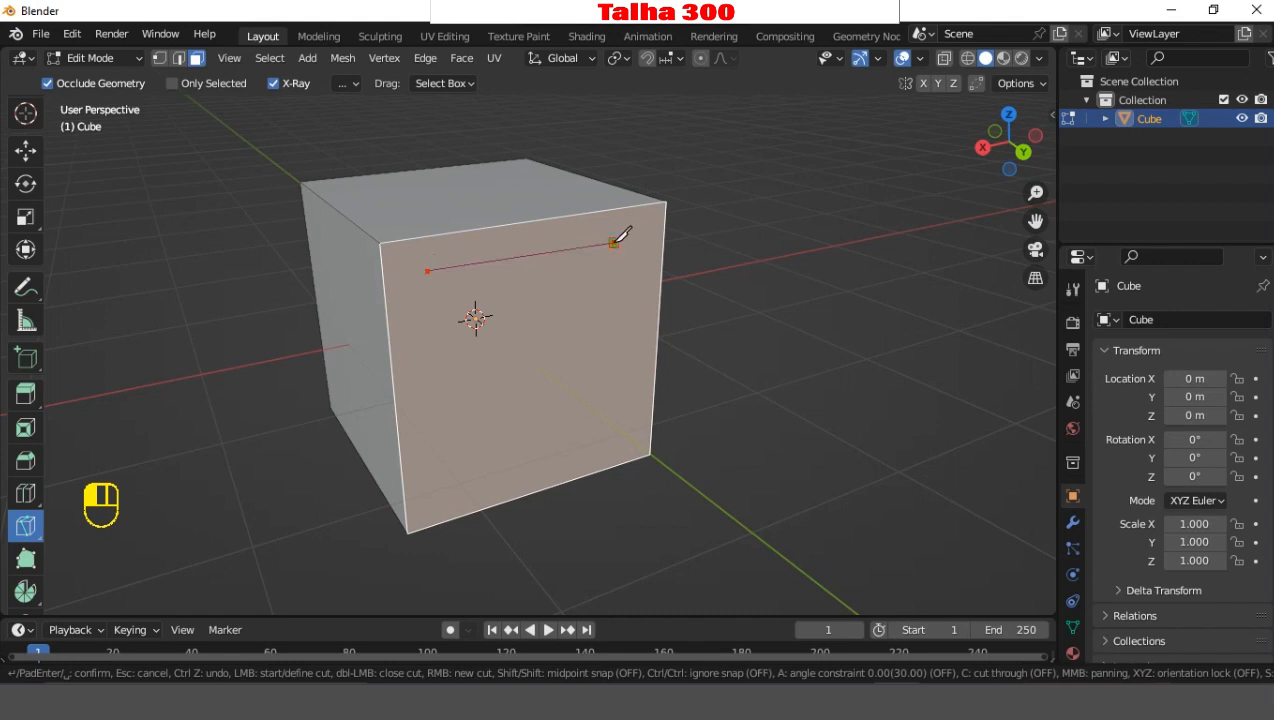
left_click(620, 288)
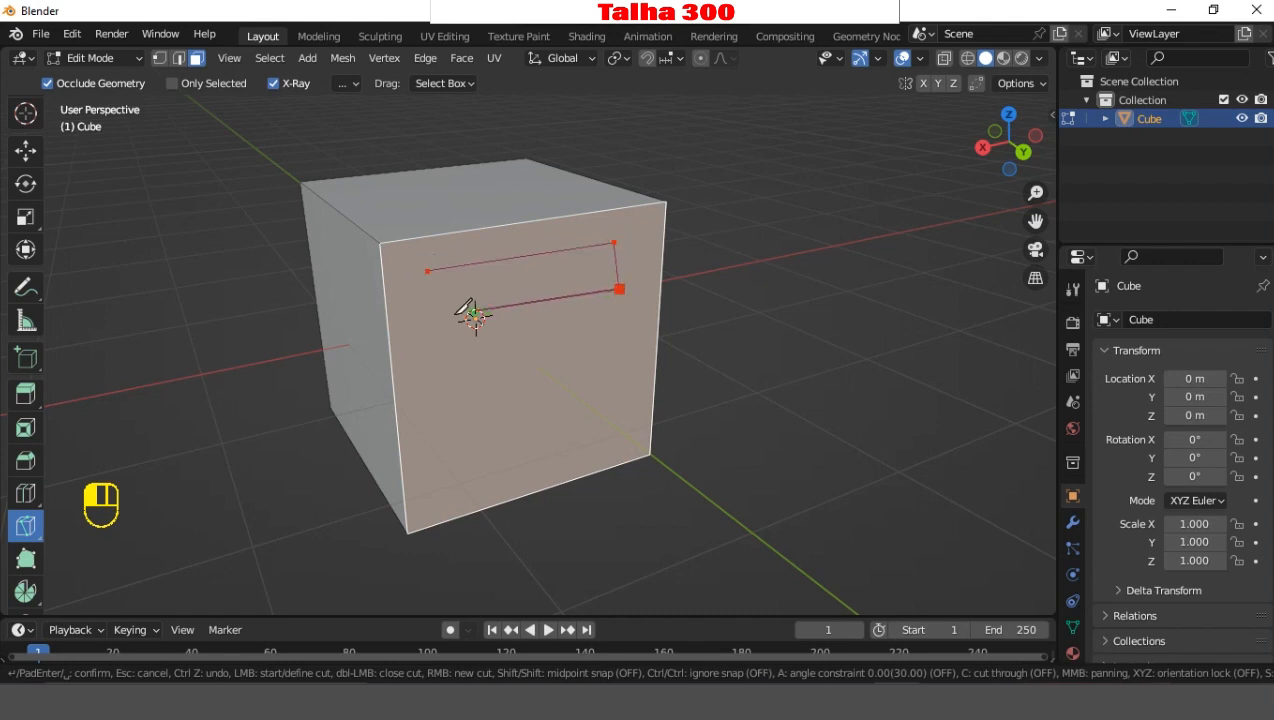
left_click(443, 317)
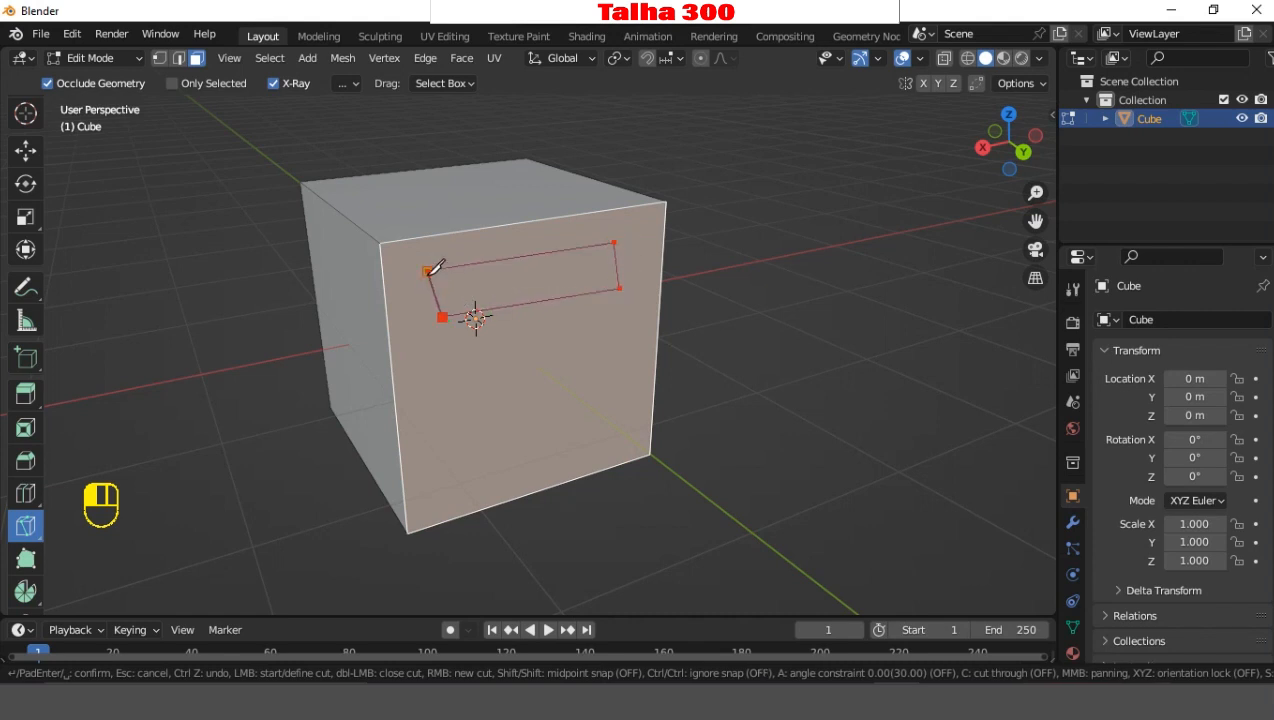
left_click(428, 271)
- Extend the knife outline into a T by drawing a vertical stem down from the bar's lower edge
left_click(517, 303)
left_click(534, 414)
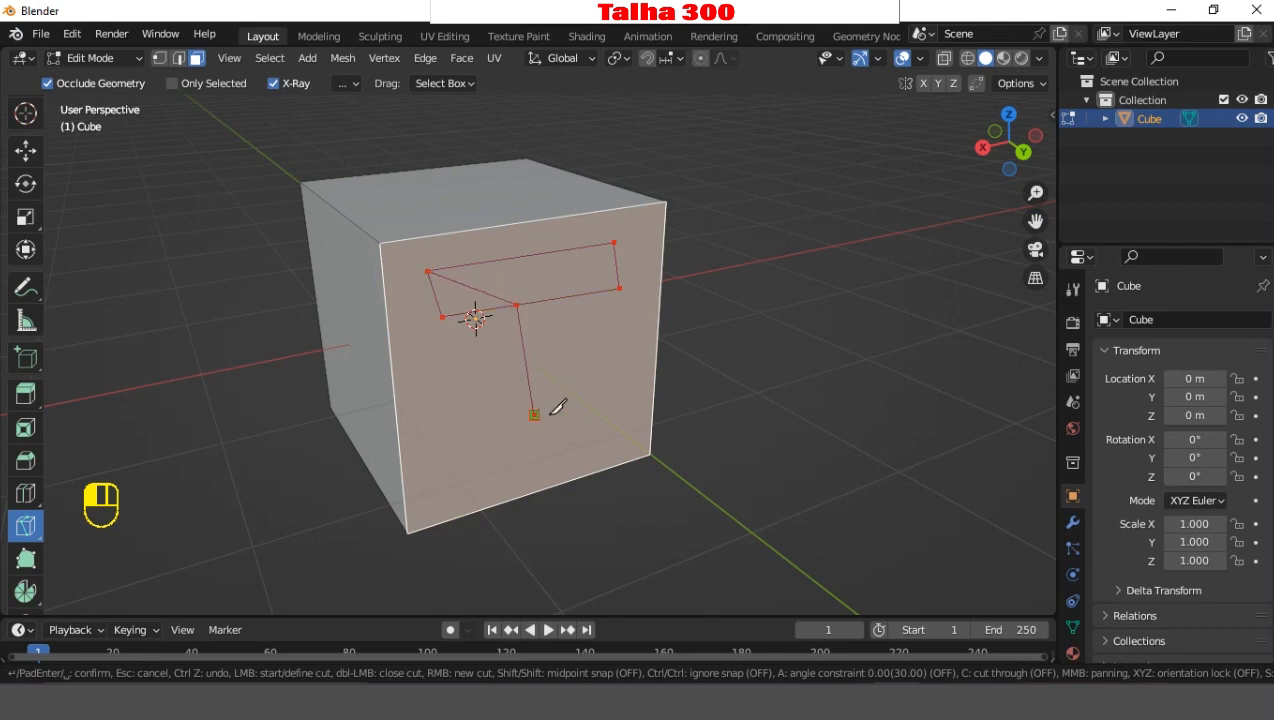
left_click(597, 410)
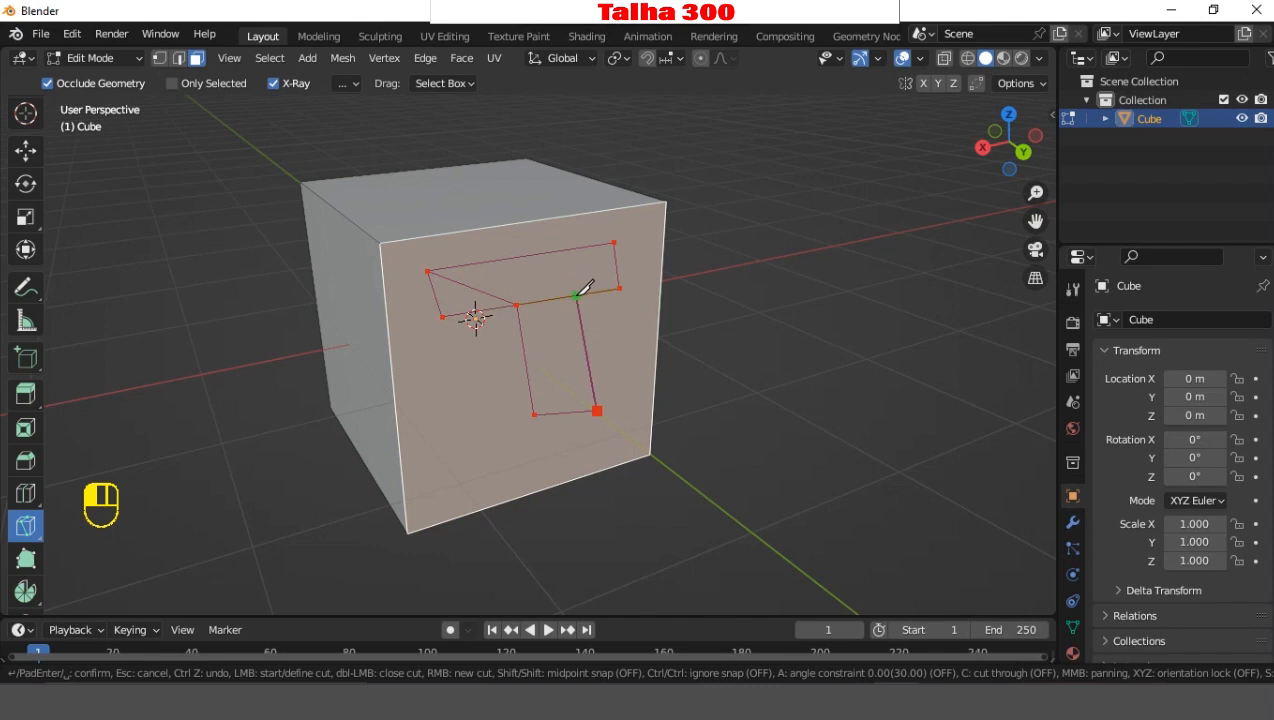
left_click(576, 296)
middle_click_drag(790, 316, 552, 259)
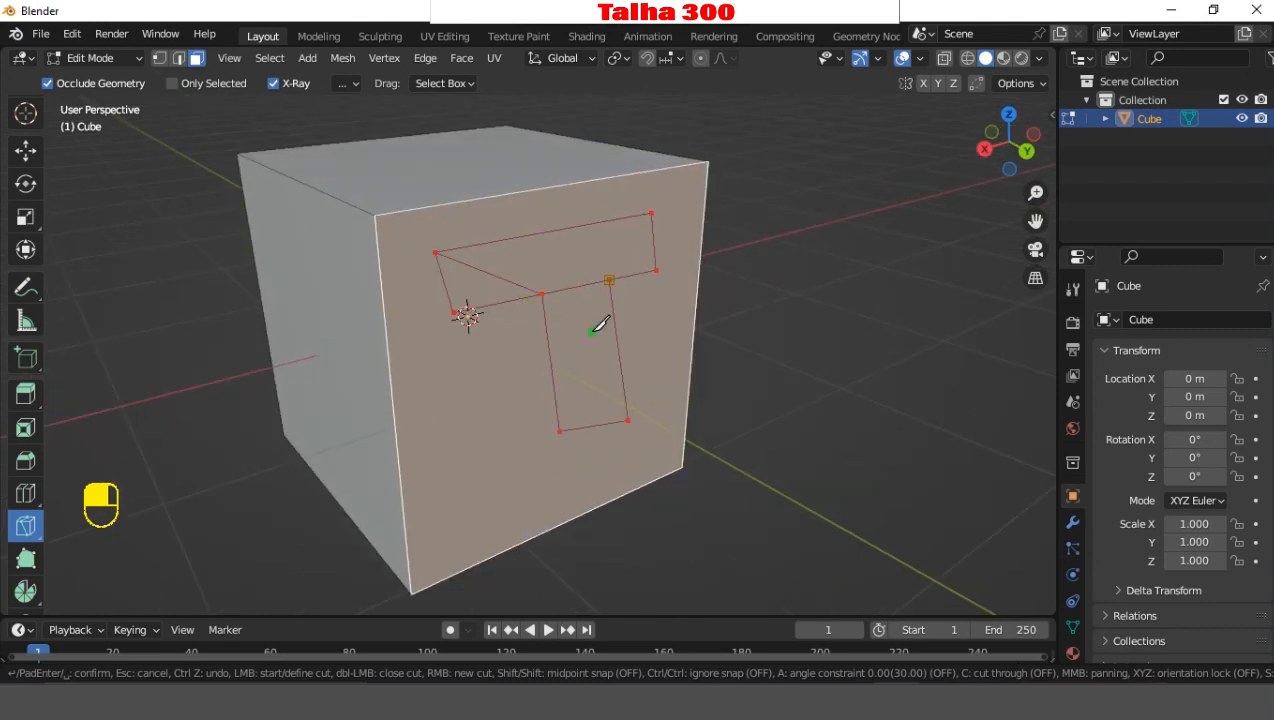
- Check the T-shaped knife outline from several angles and apply the cut
scroll(598, 330, "up", 2)
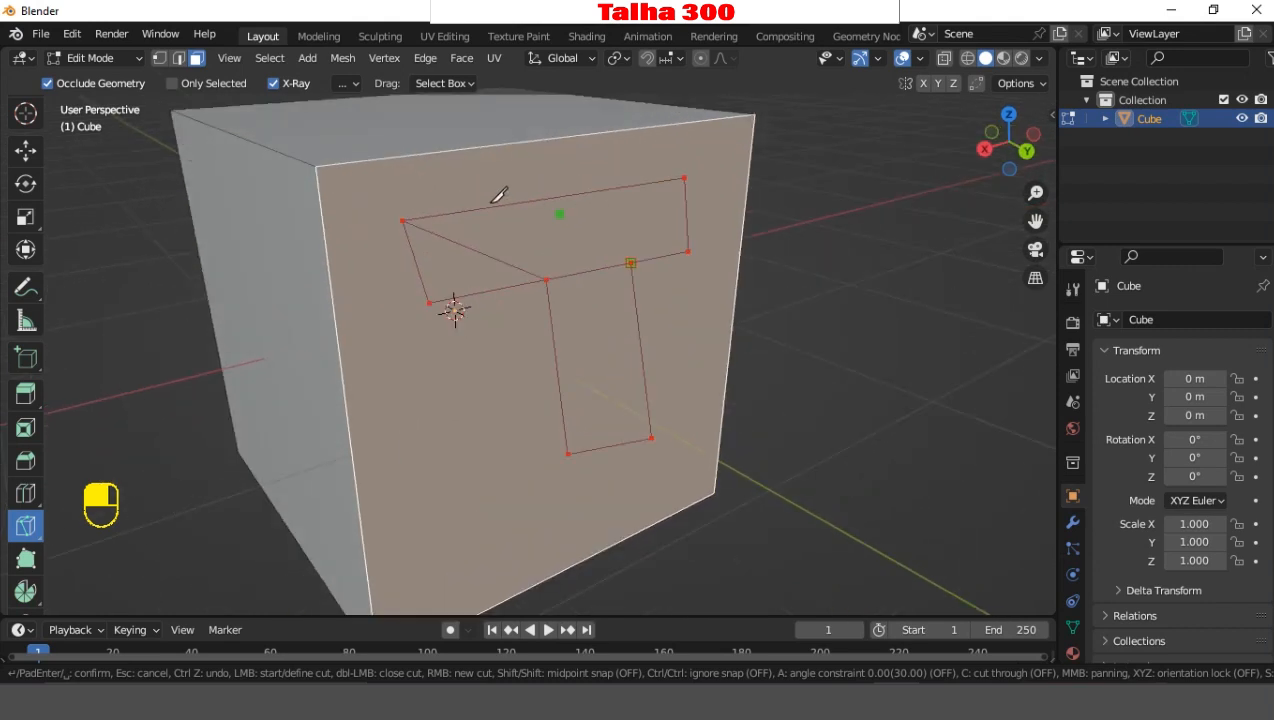
scroll(498, 194, "up", 3)
middle_click_drag(941, 296, 677, 293)
scroll(740, 275, "down", 4)
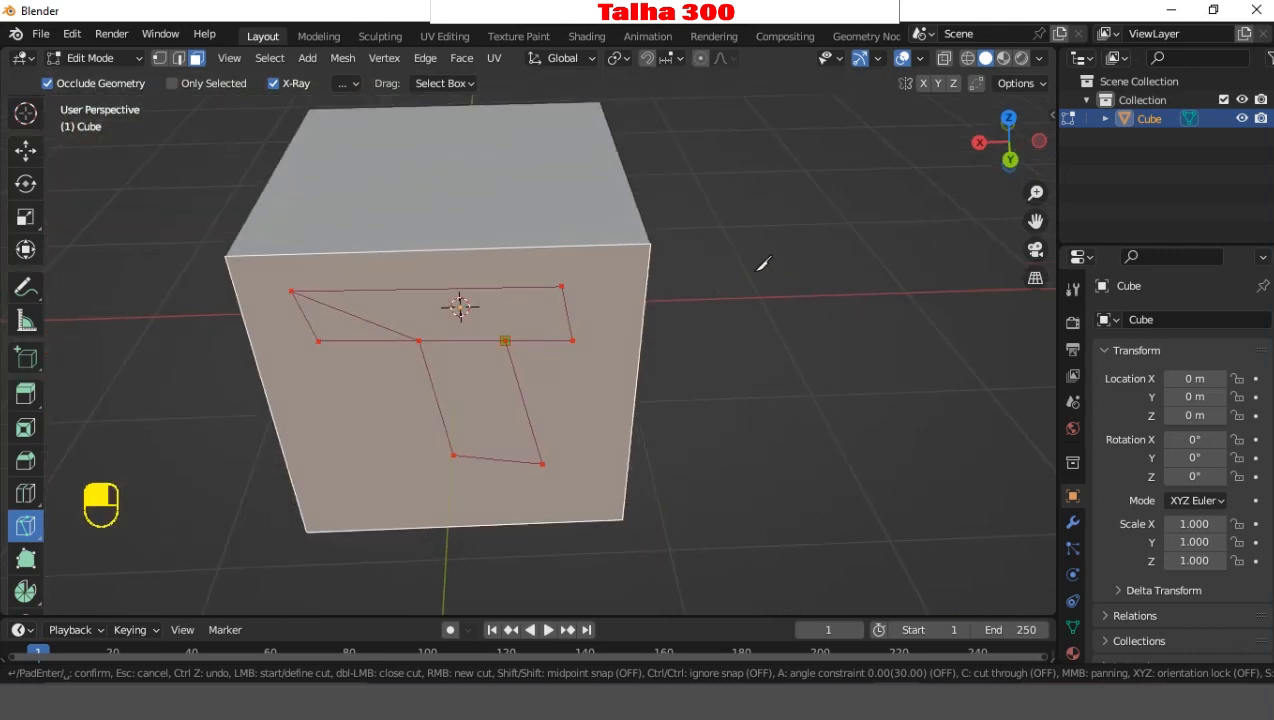
scroll(615, 250, "up", 5)
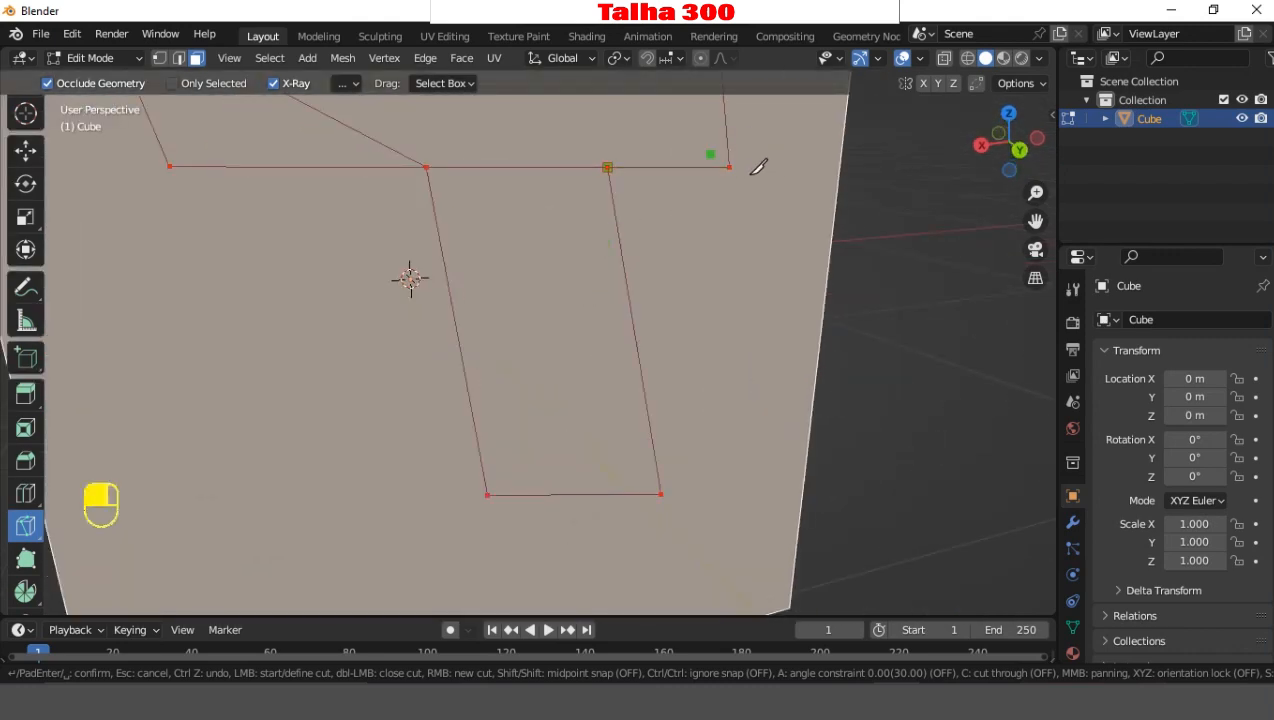
scroll(597, 240, "down", 4)
middle_click_drag(597, 240, 599, 303)
scroll(603, 296, "down", 3)
key("Return")
middle_click_drag(684, 314, 718, 316)
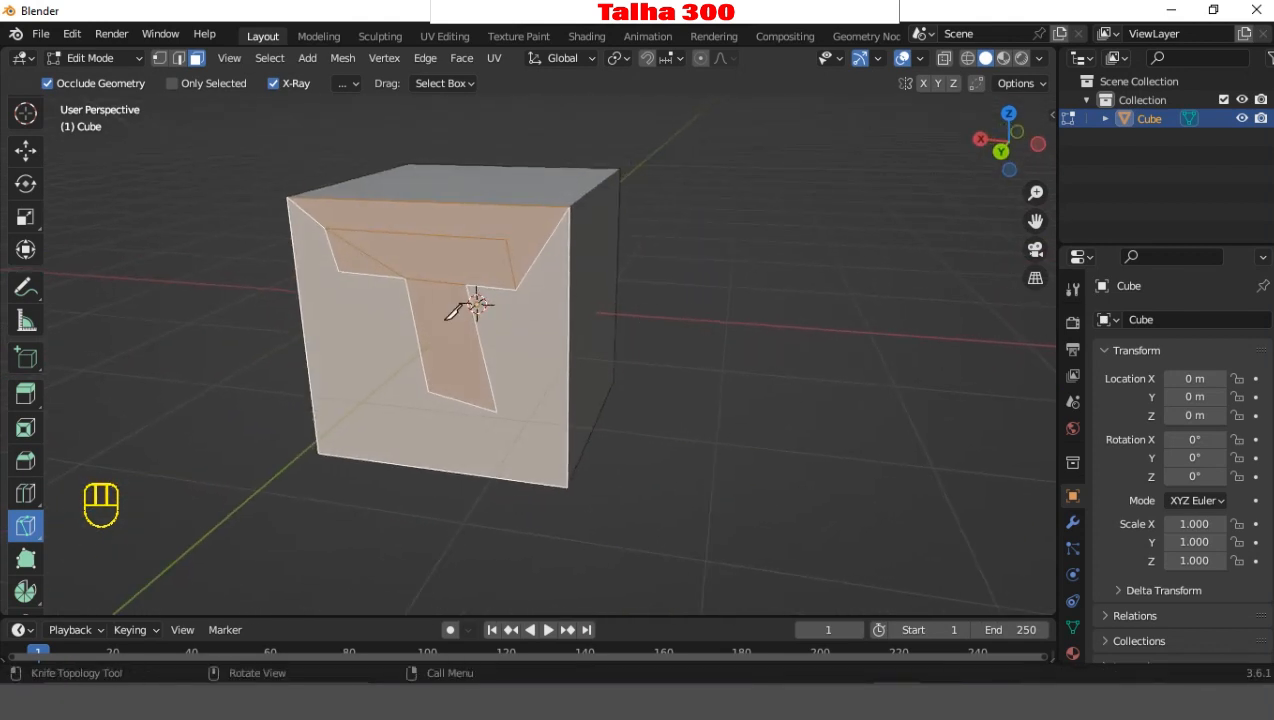
- Pick the bar, stem, triangle and surrounding faces in turn with the Select Box tool to examine how the cut divides the face
scroll(386, 320, "up", 2)
middle_click_drag(761, 358, 879, 359)
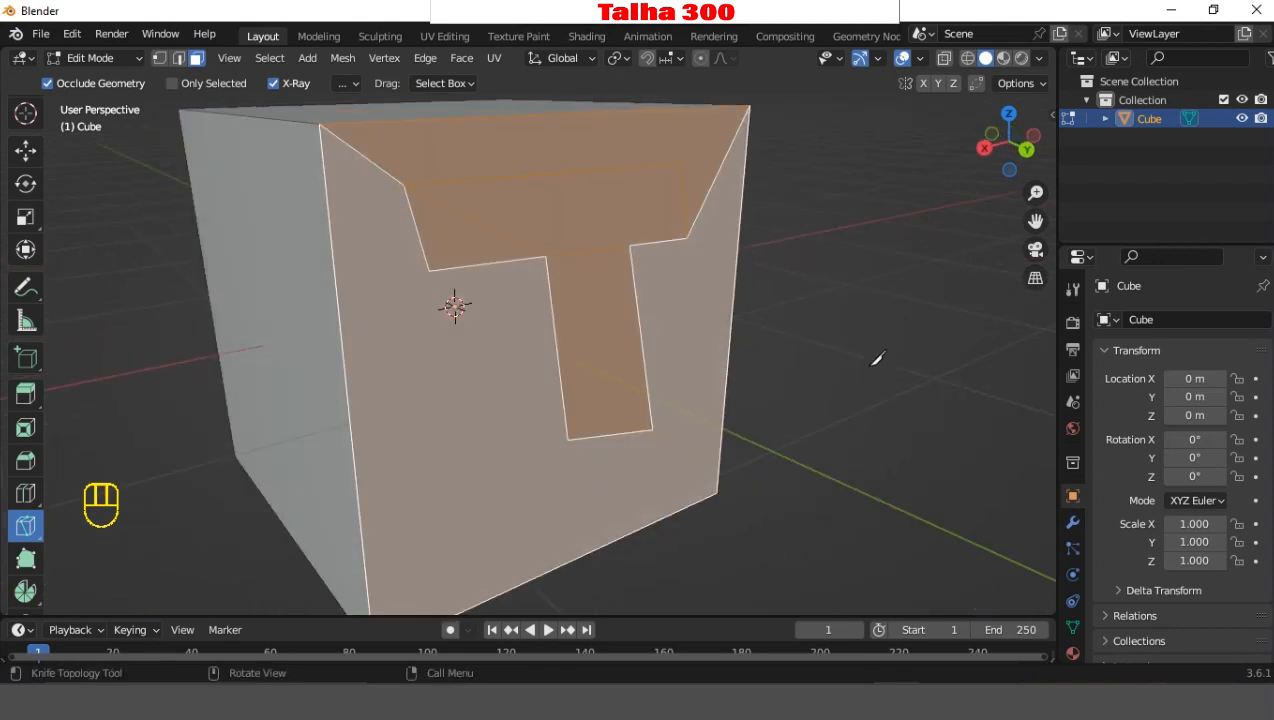
scroll(535, 228, "up", 2)
scroll(543, 234, "down", 3)
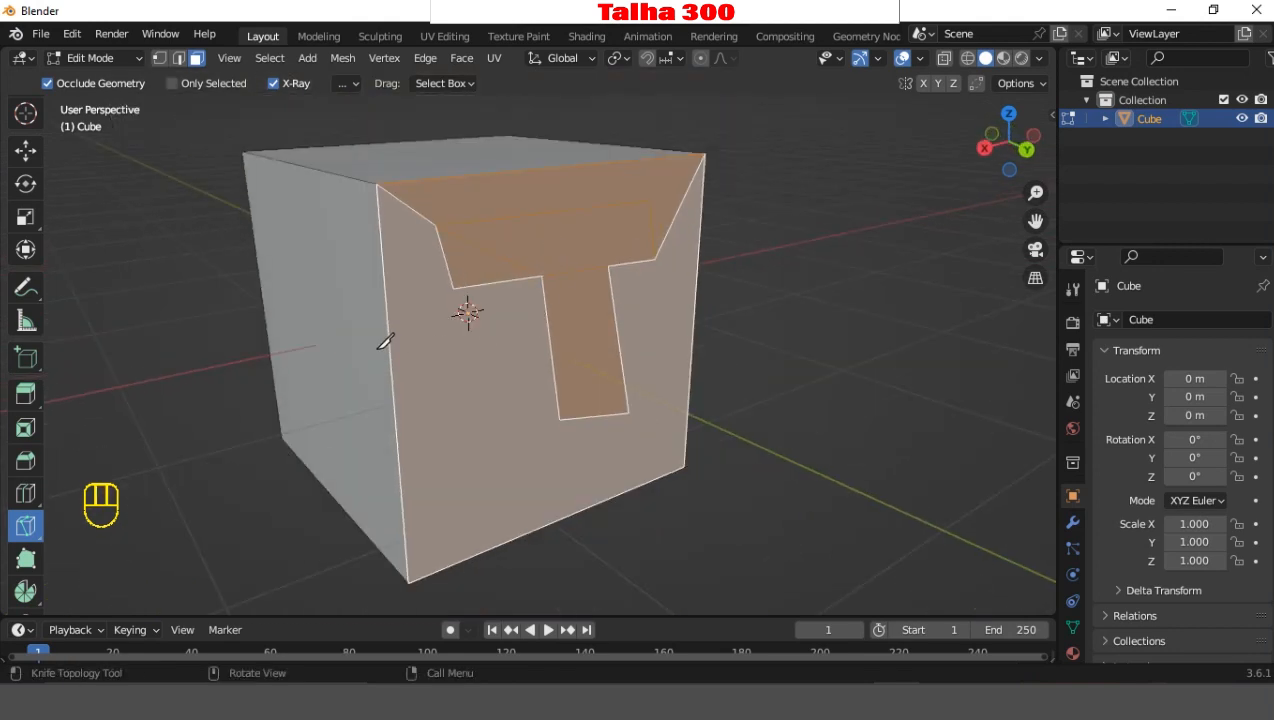
scroll(3, 115, "up", 1)
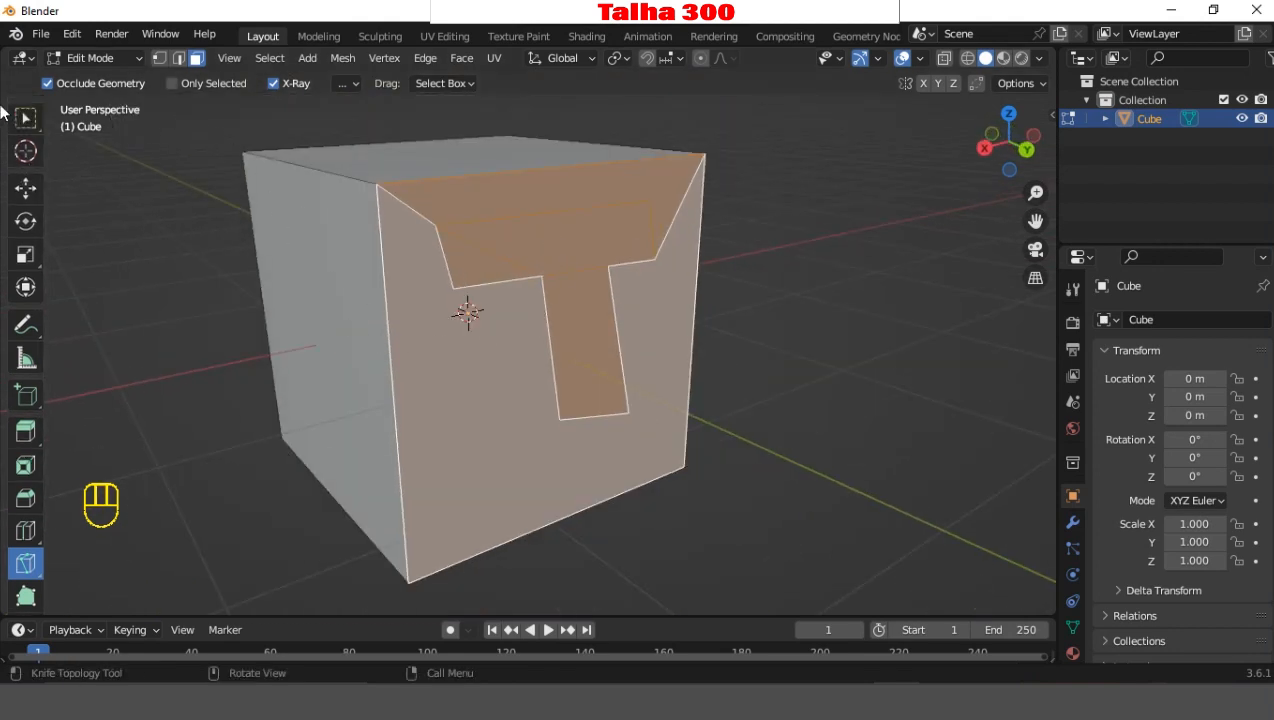
left_click(18, 119)
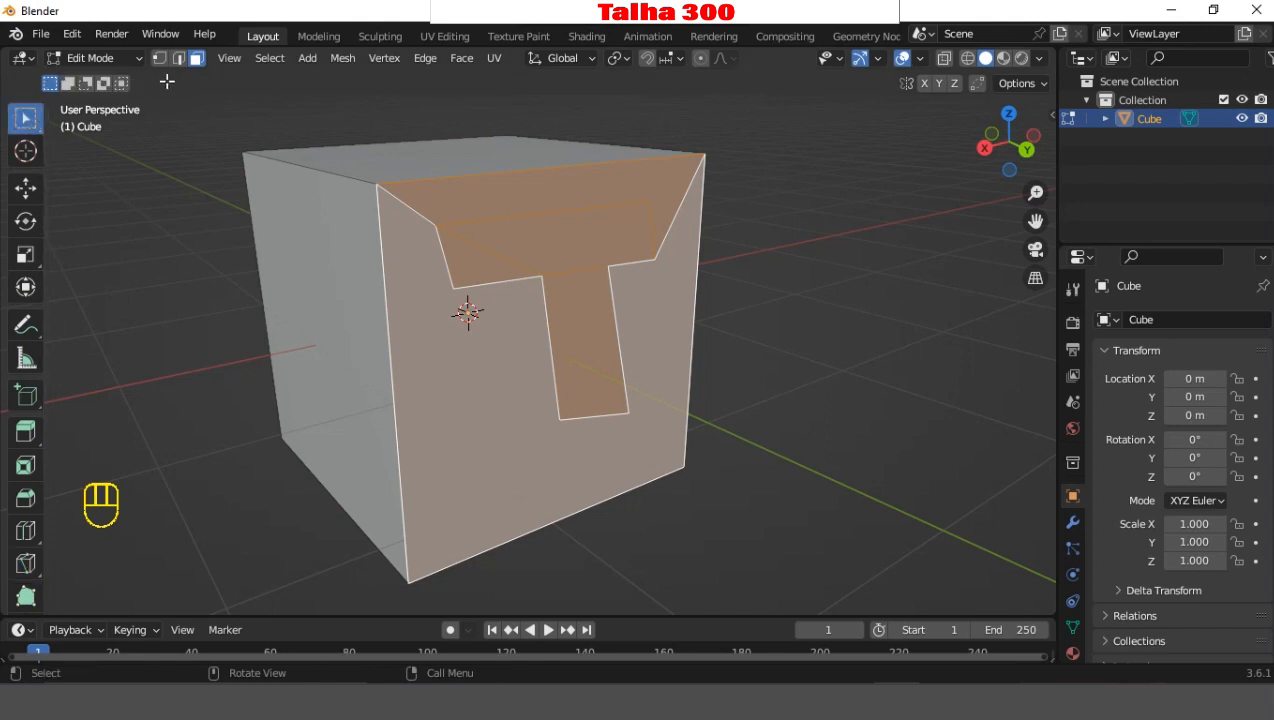
left_click(816, 273)
left_click(565, 255)
left_click(455, 283)
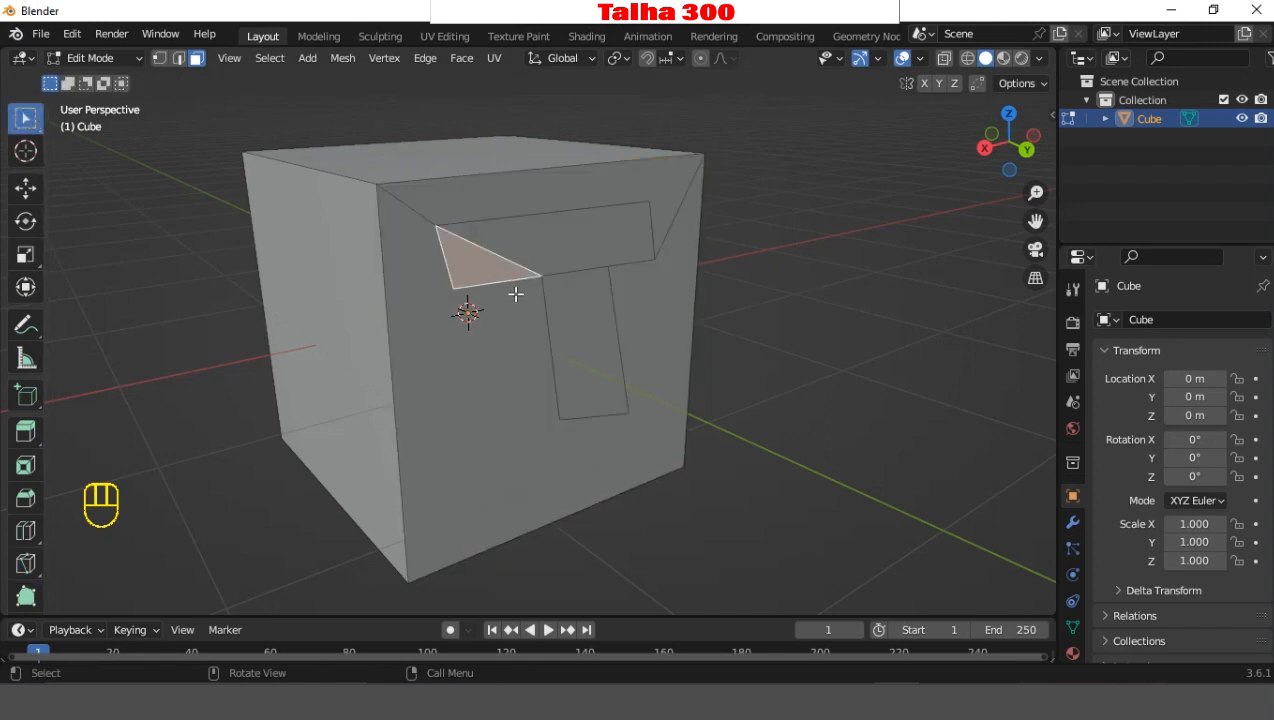
left_click(608, 328)
left_click(564, 231)
left_click(438, 272)
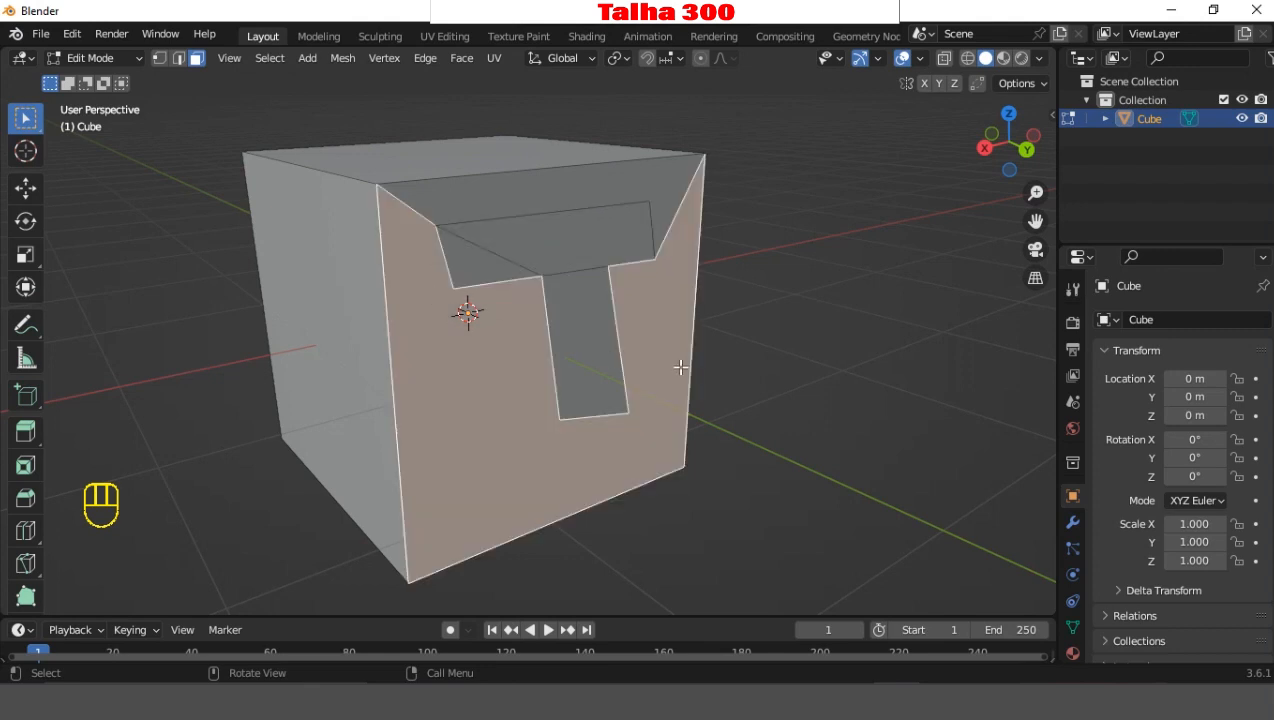
left_click(591, 328)
left_click(608, 227)
left_click(492, 267)
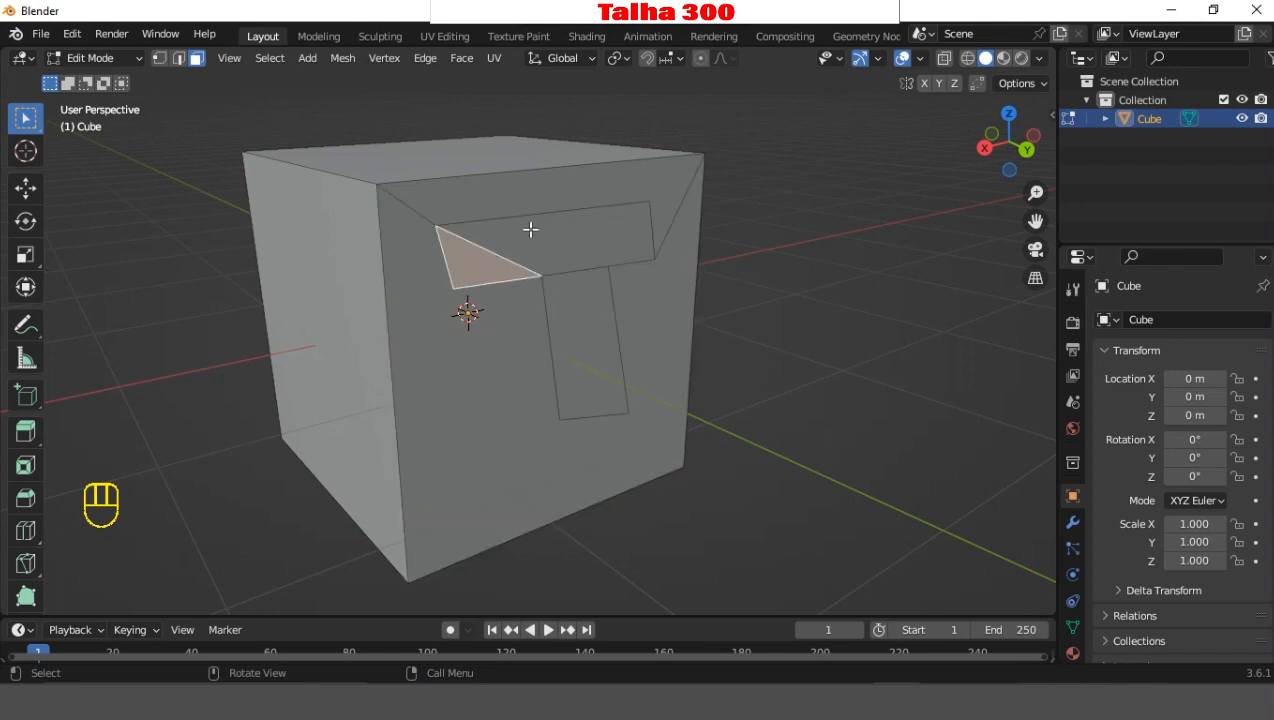
left_click(529, 228)
- Clear the face selection and, in edge select mode, select the stray diagonal edge crossing the T's bar
left_click(864, 332)
middle_click_drag(862, 332, 718, 350)
scroll(864, 370, "up", 3)
middle_click_drag(722, 352, 901, 393, "shift")
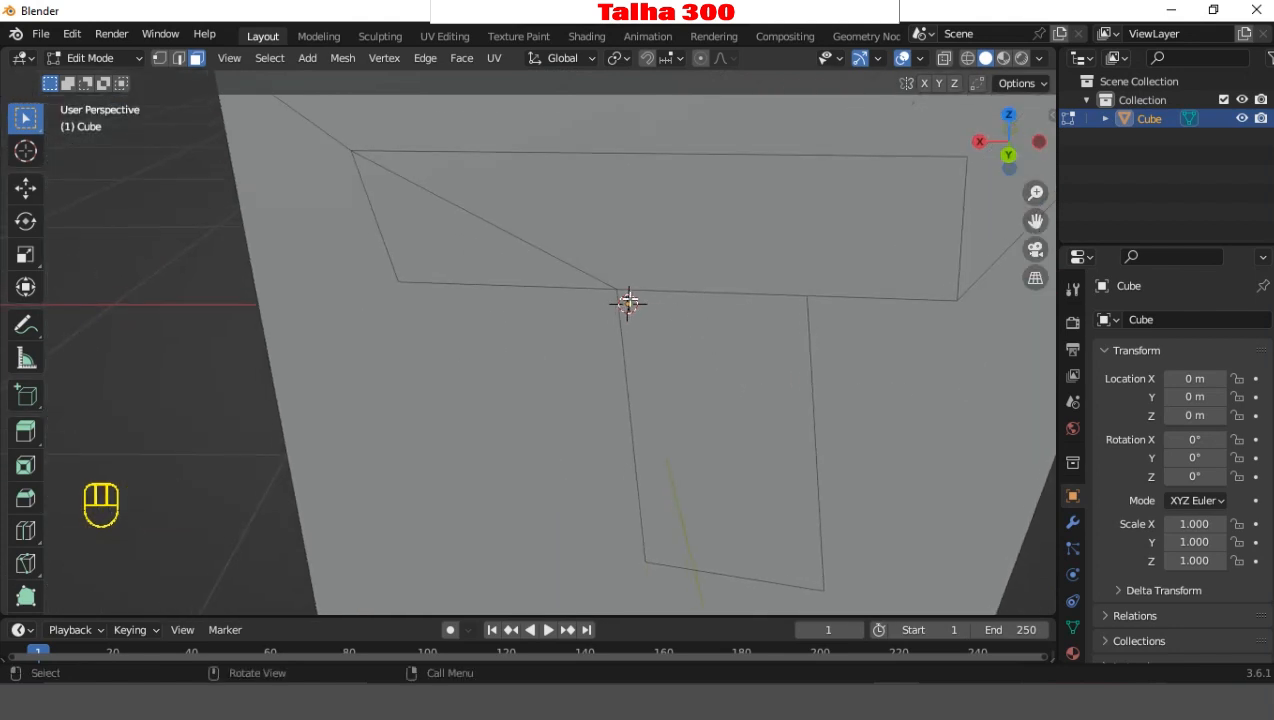
left_click(500, 312)
left_click(179, 59)
left_click(155, 131)
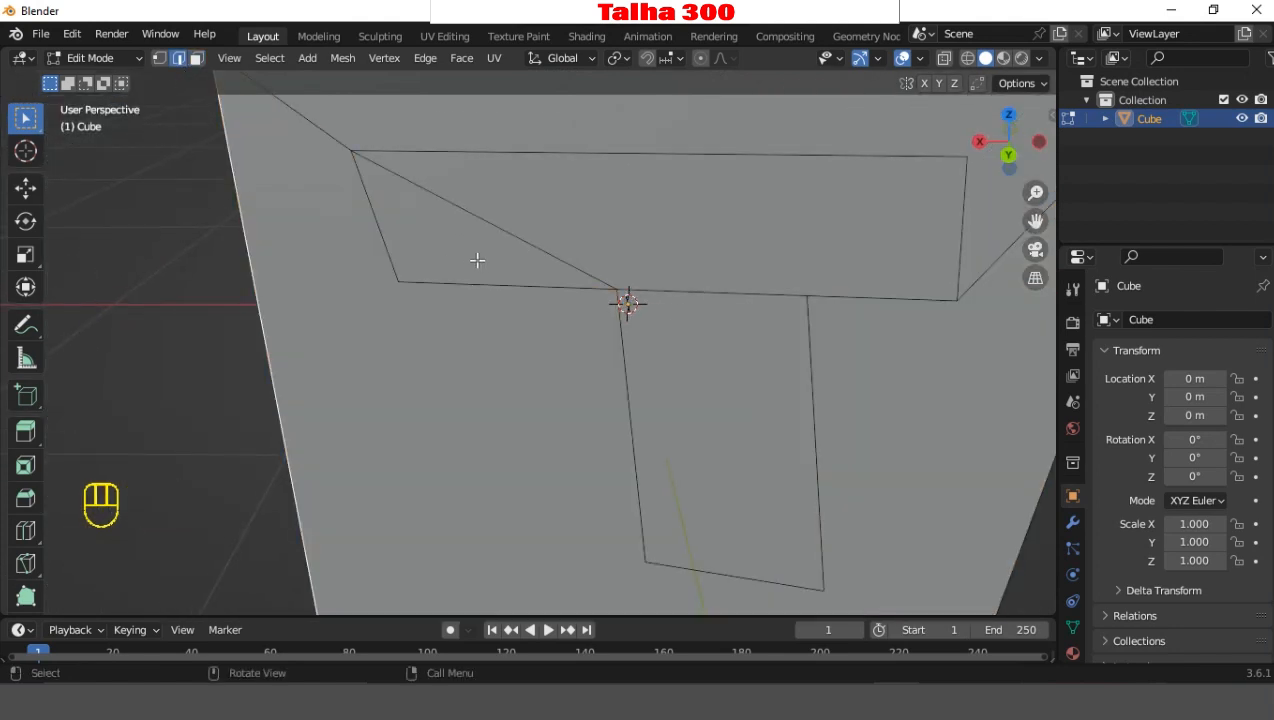
left_click(496, 227)
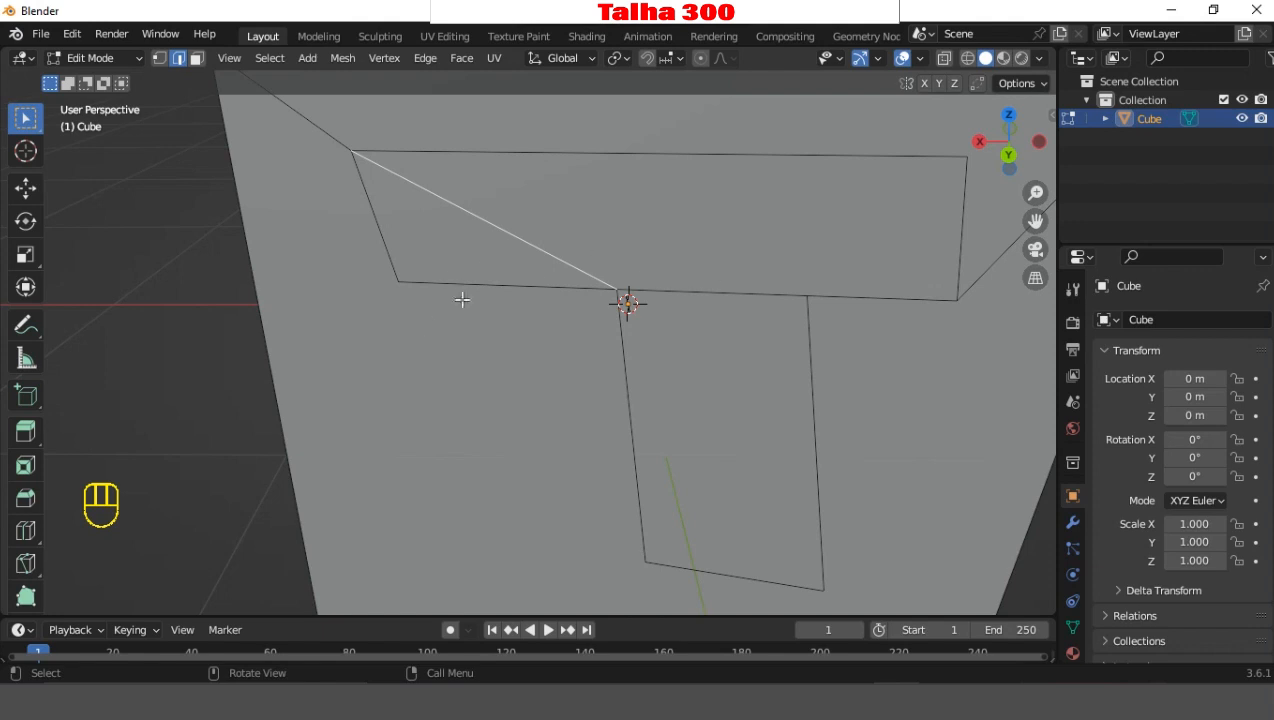
- Undo the edge and face selections and the T-shaped cut, back to the uncut selected side face
key("ctrl+z")
key("ctrl+z")
key("ctrl+z")
key("ctrl+z")
key("ctrl+z")
key("ctrl+z")
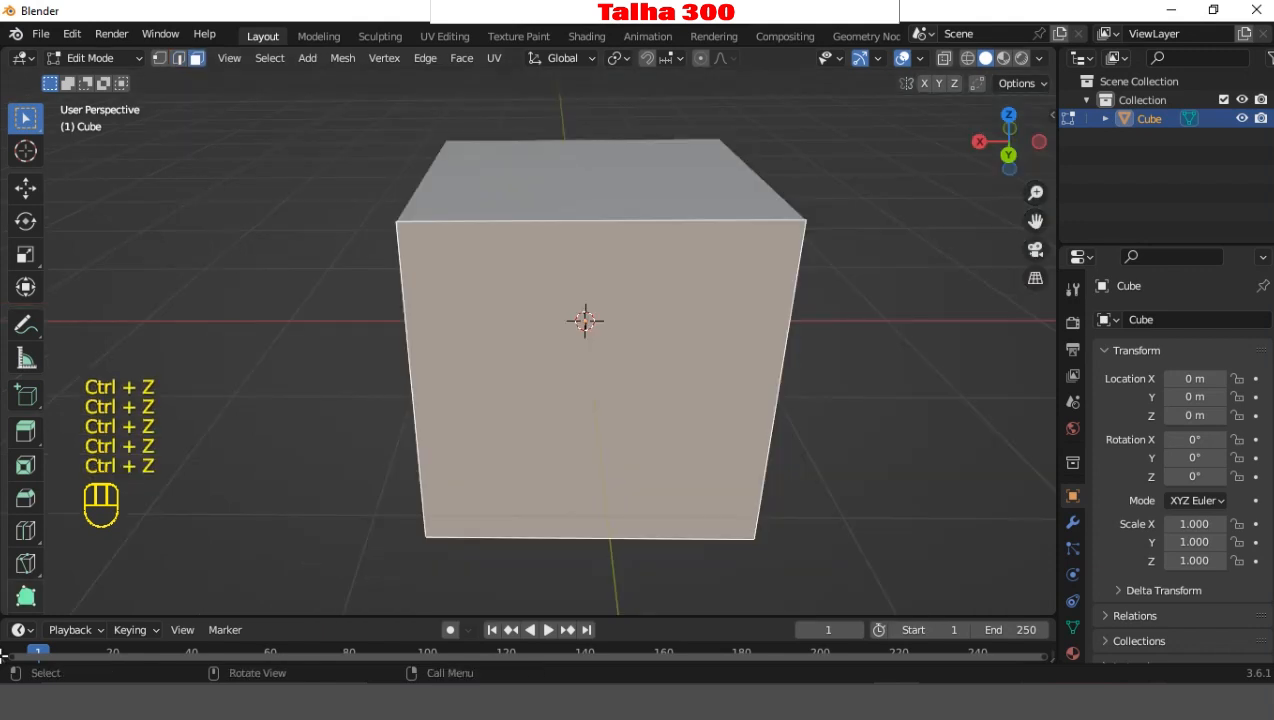
- With the Knife tool, draw the T's bar as a closed outline across the upper half of the selected side face
left_click(28, 562)
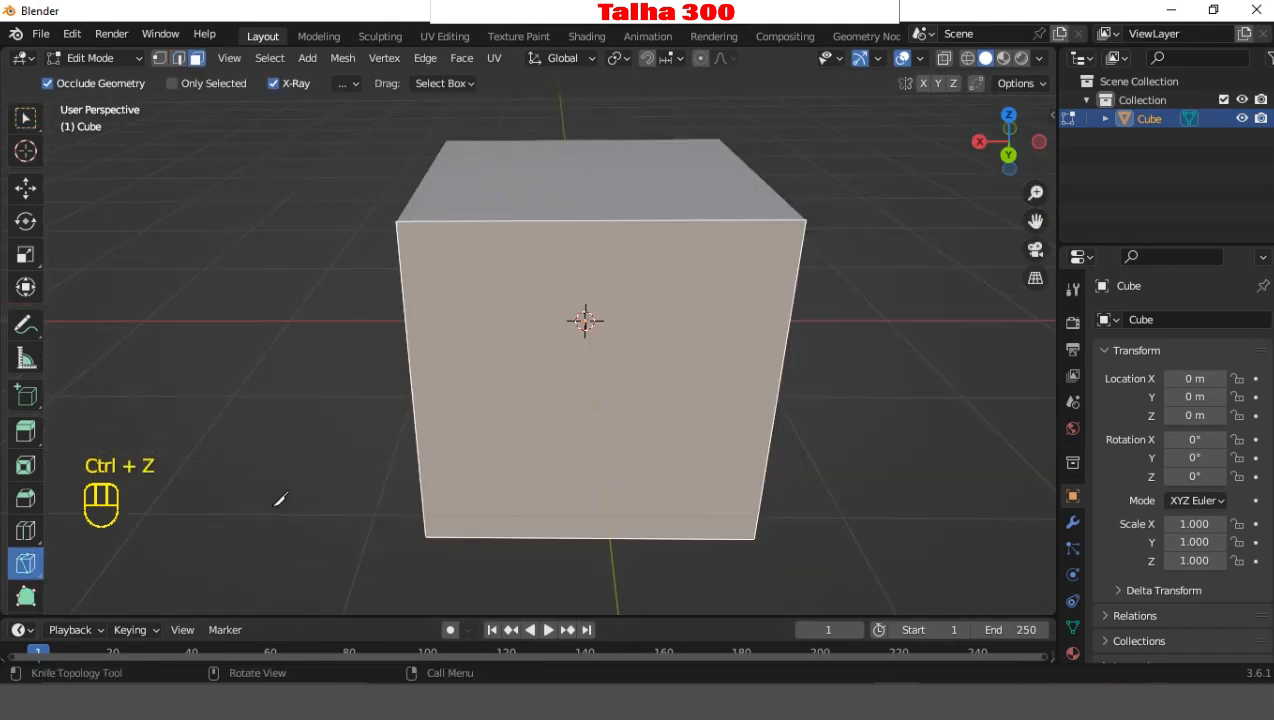
mouse_move(514, 297)
left_mouse_down()
mouse_move(677, 273)
mouse_move(694, 305)
left_mouse_up()
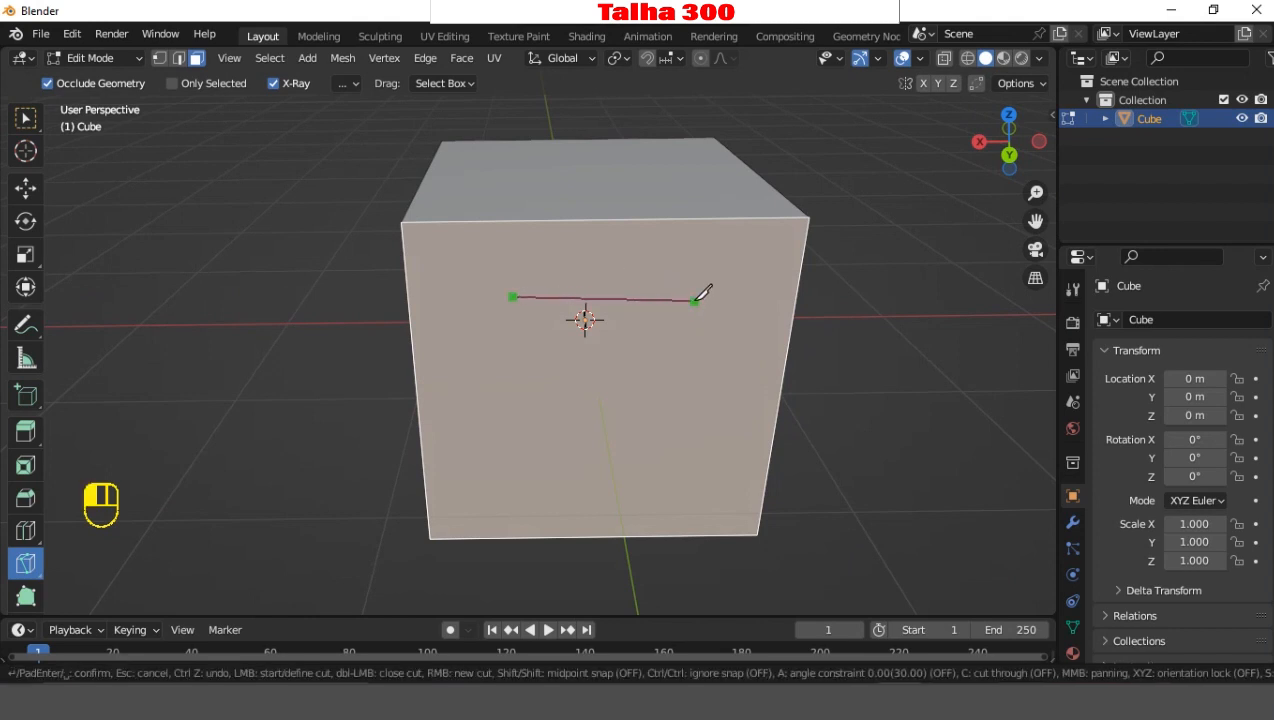
left_click(694, 300)
left_click(697, 331)
left_click(577, 348)
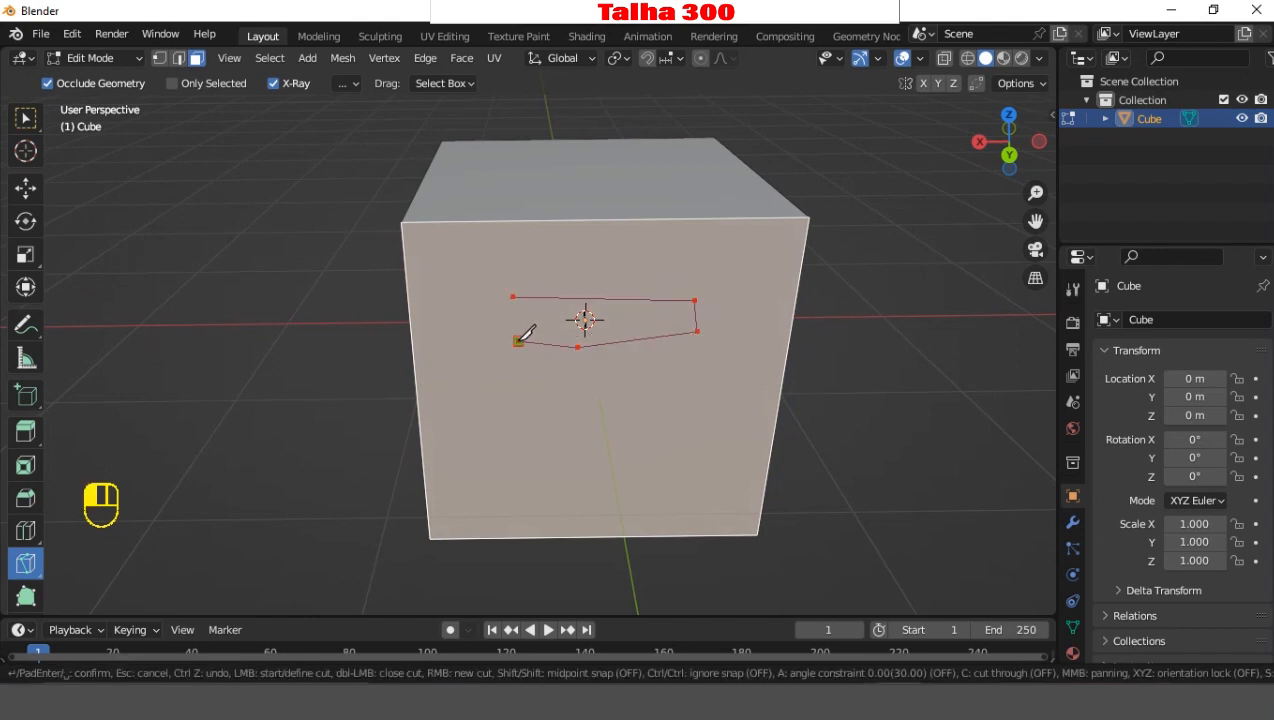
left_click(518, 341)
left_click(512, 296)
- Break off the cut line at the bar's corner and draw the T's stem as a separate line starting and ending on the bar's lower edge
left_click(577, 347)
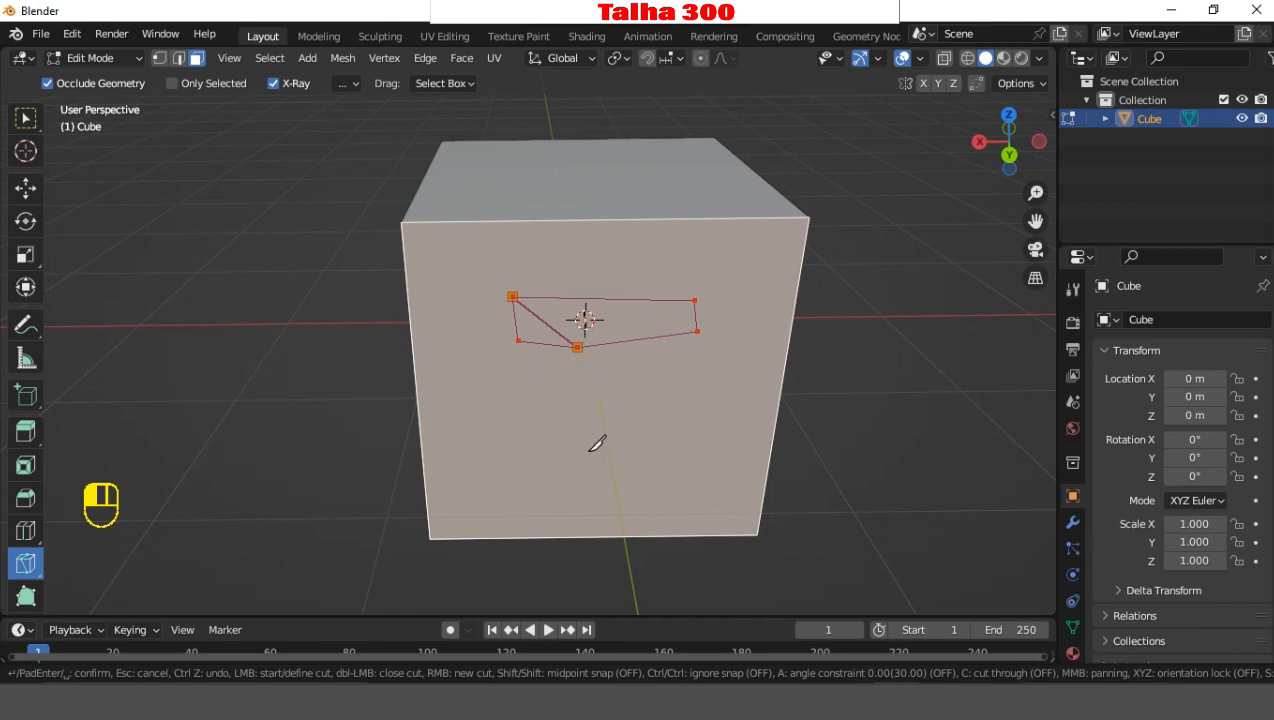
key("ctrl+z")
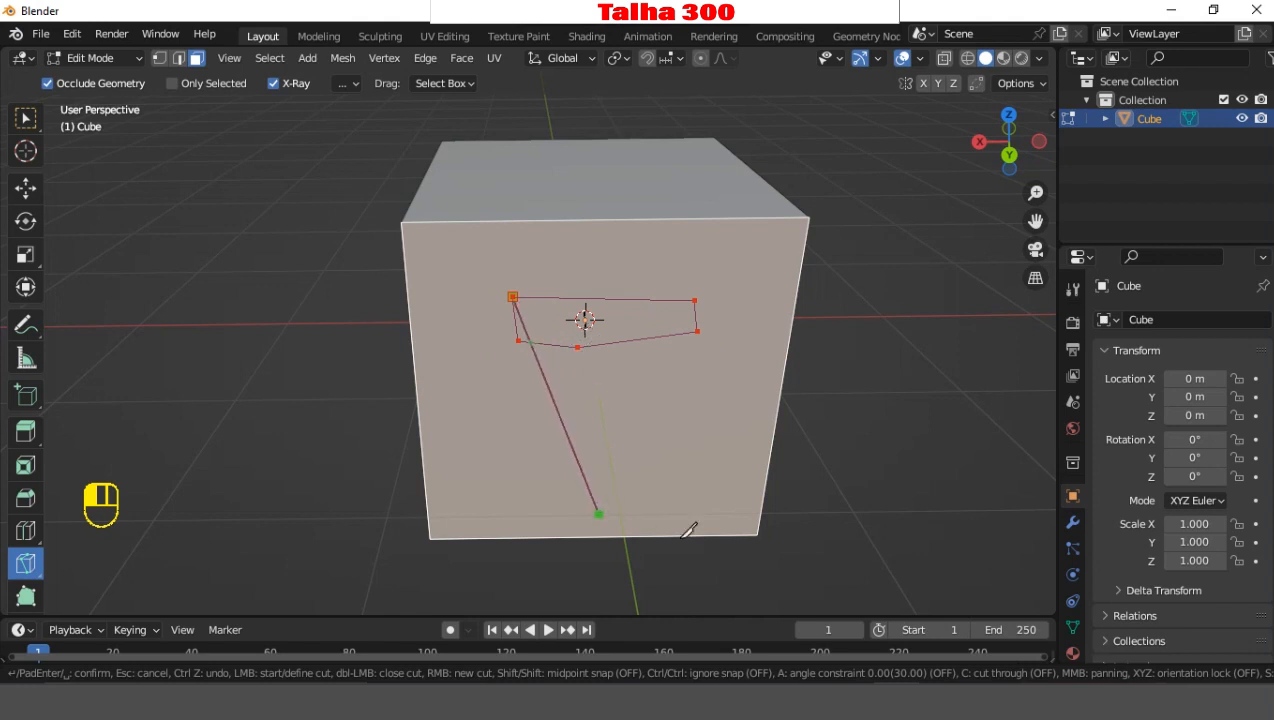
right_click(350, 277)
middle_click_drag(345, 370, 508, 388)
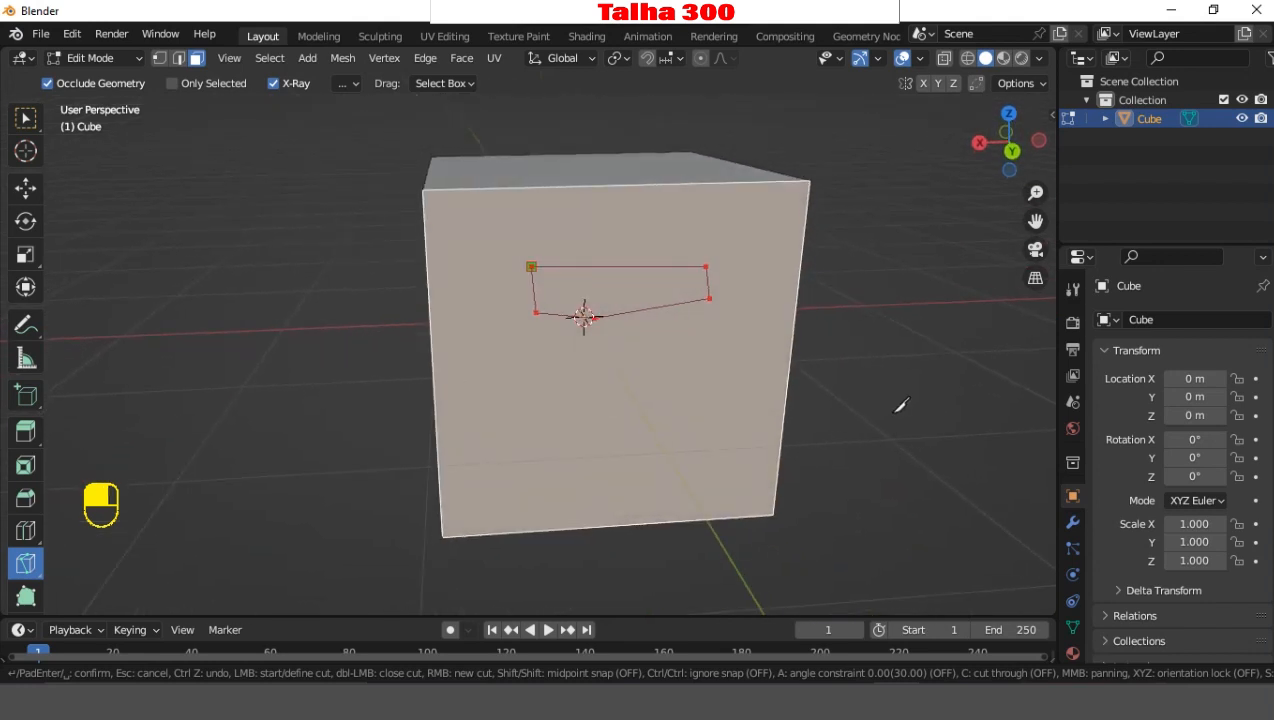
middle_click_drag(907, 374, 853, 355, "shift")
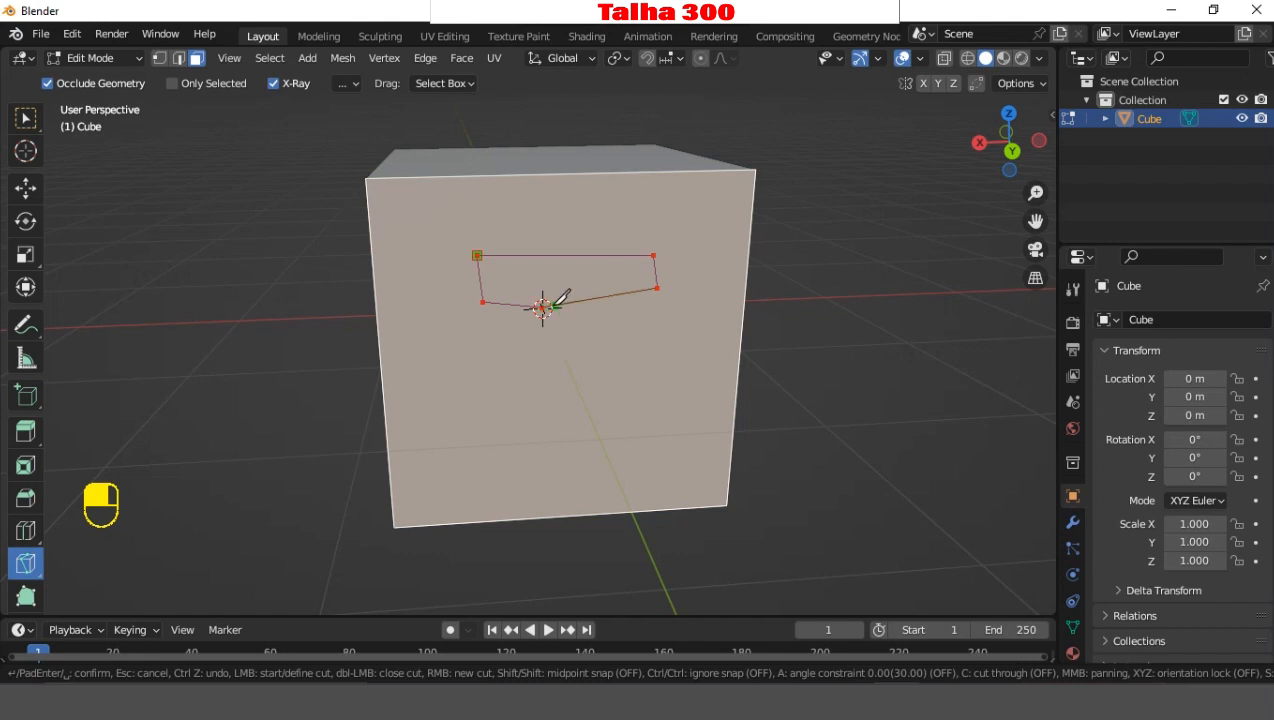
left_click(553, 305)
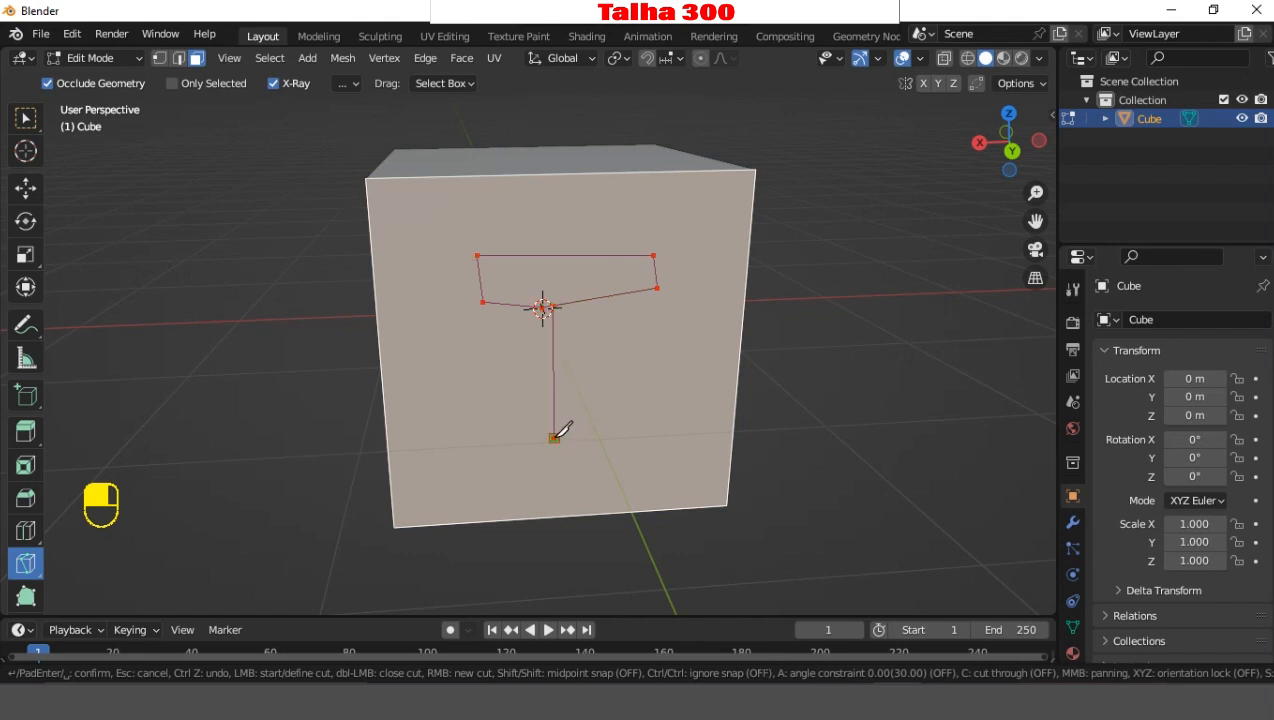
left_click(554, 437)
left_click(603, 437)
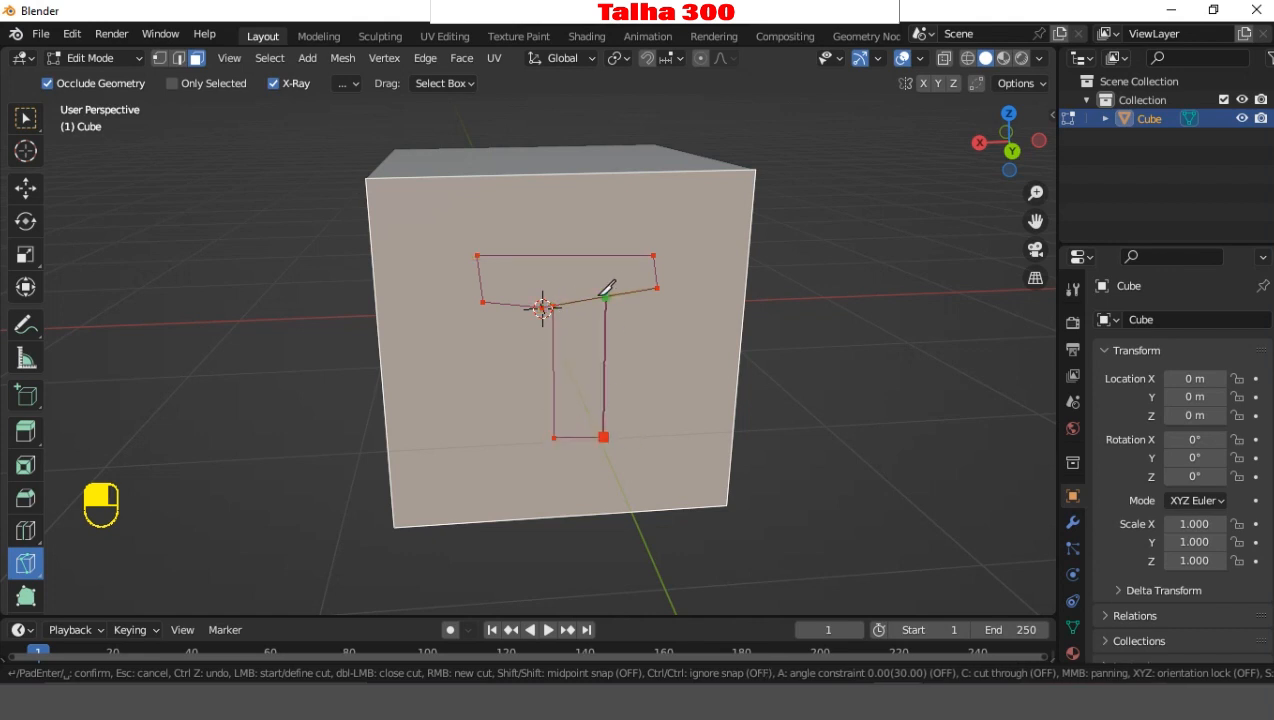
left_click(594, 298)
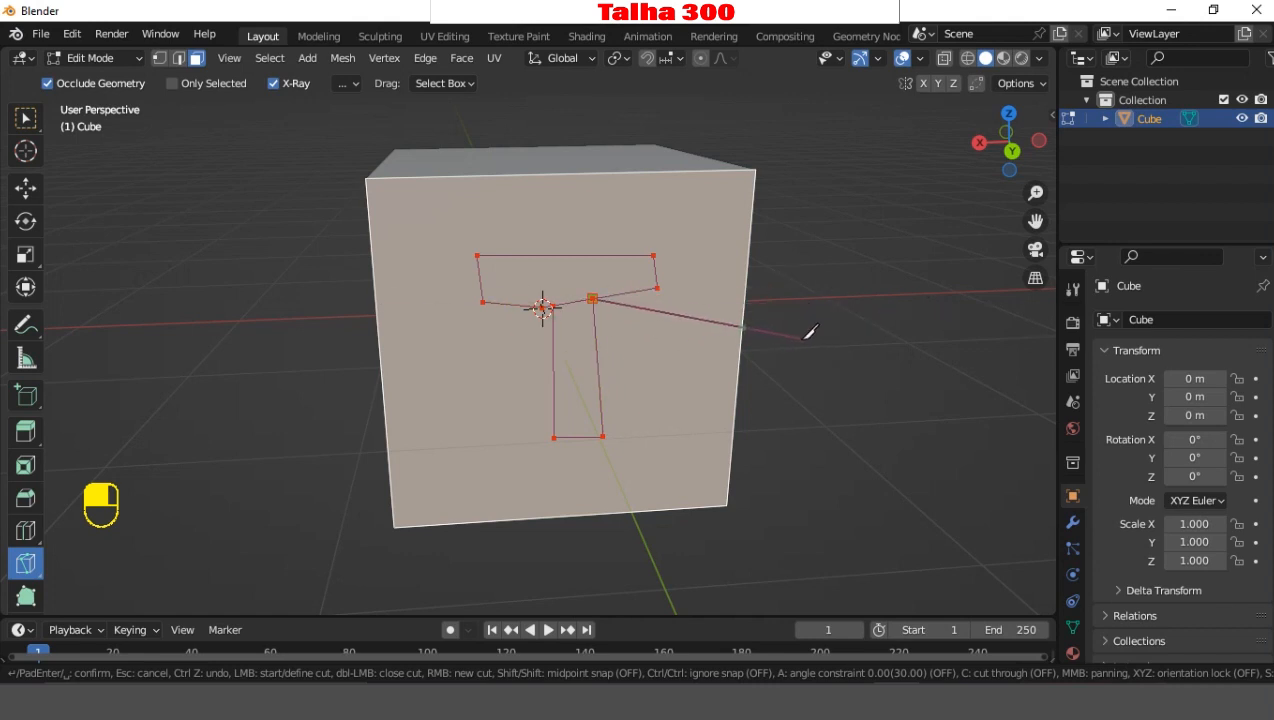
right_click(786, 318)
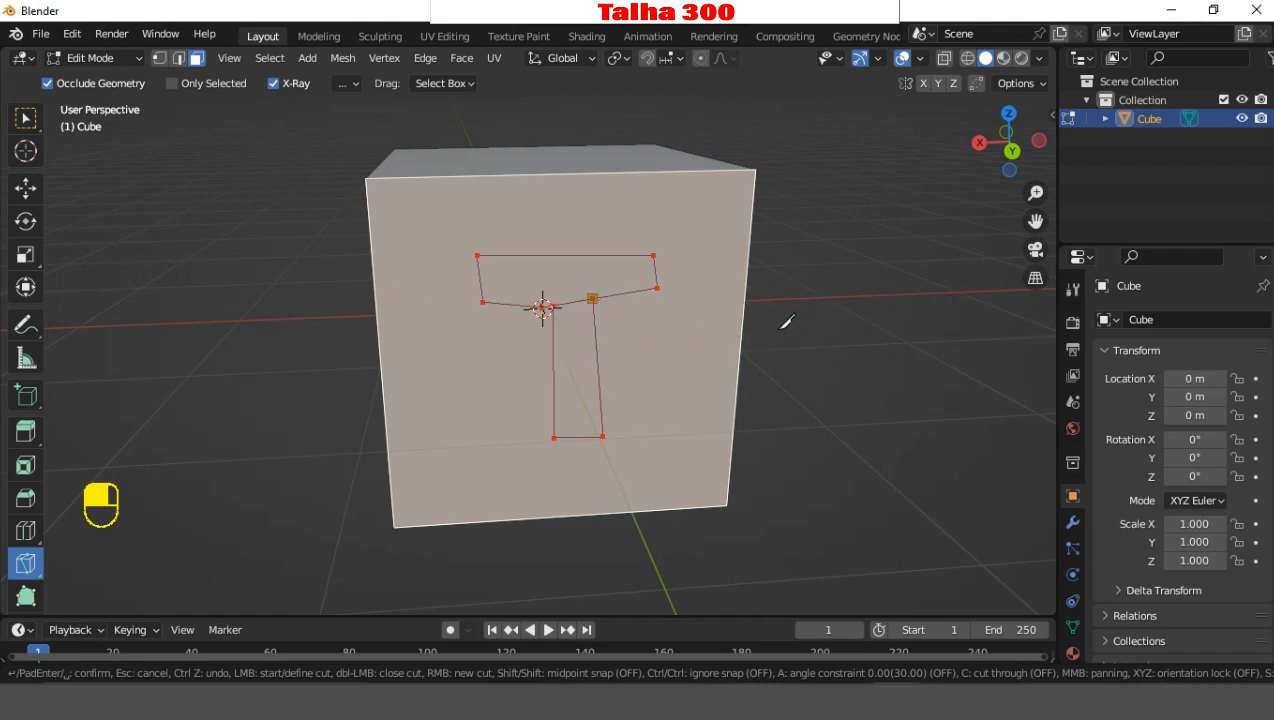
- Apply the knife cut of the T's bar and stem to the side face
scroll(786, 320, "up", 5)
scroll(798, 333, "down", 2)
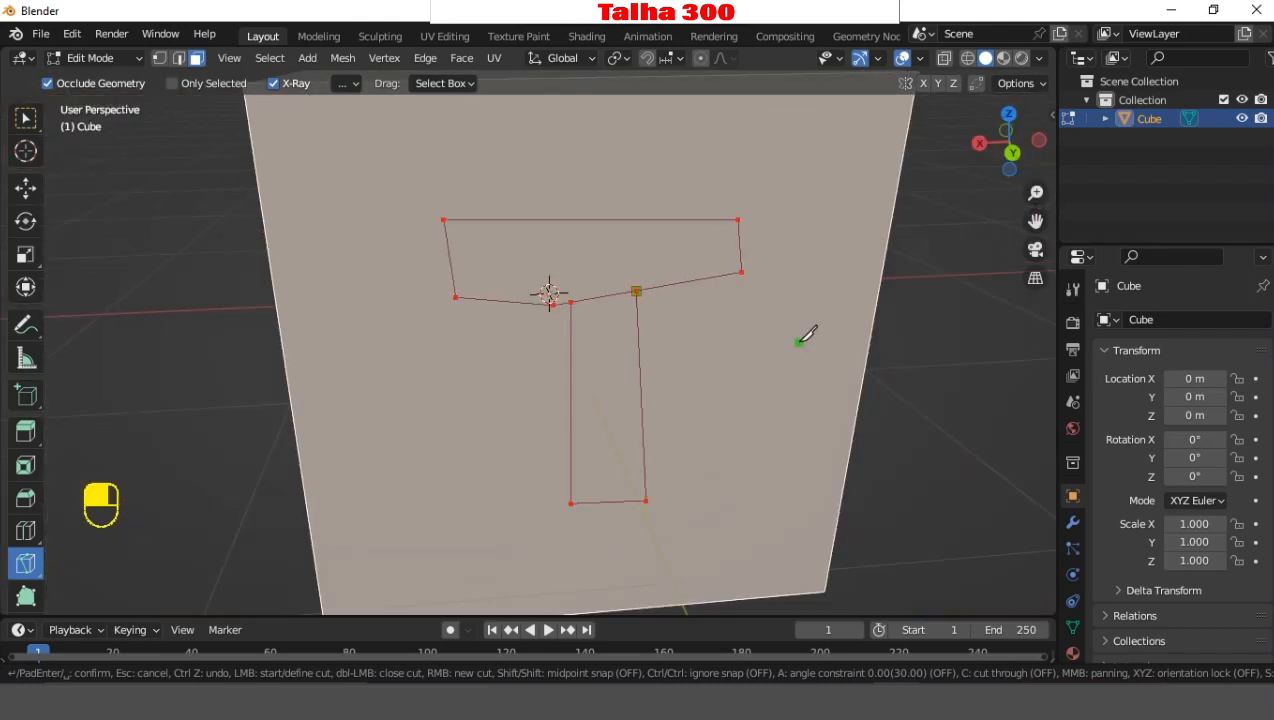
scroll(807, 333, "down", 2)
middle_click_drag(813, 336, 822, 364)
scroll(646, 338, "up", 3)
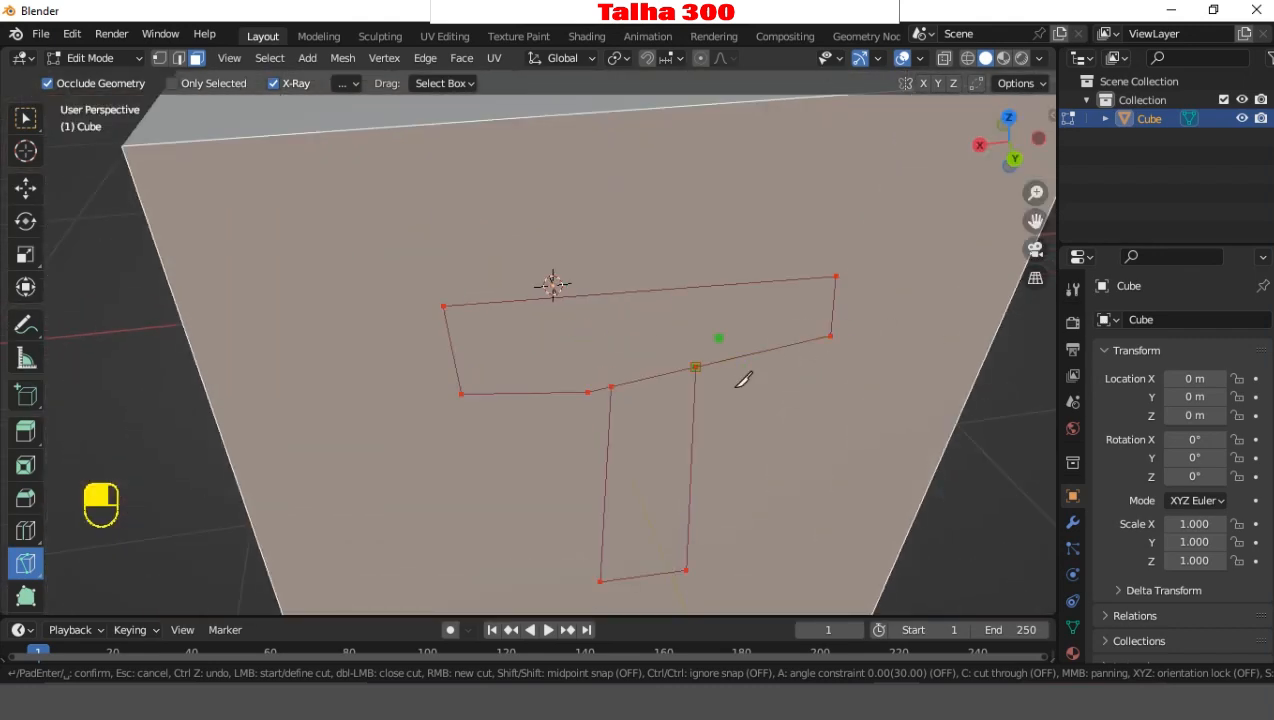
scroll(675, 392, "down", 3)
middle_click_drag(663, 392, 611, 355)
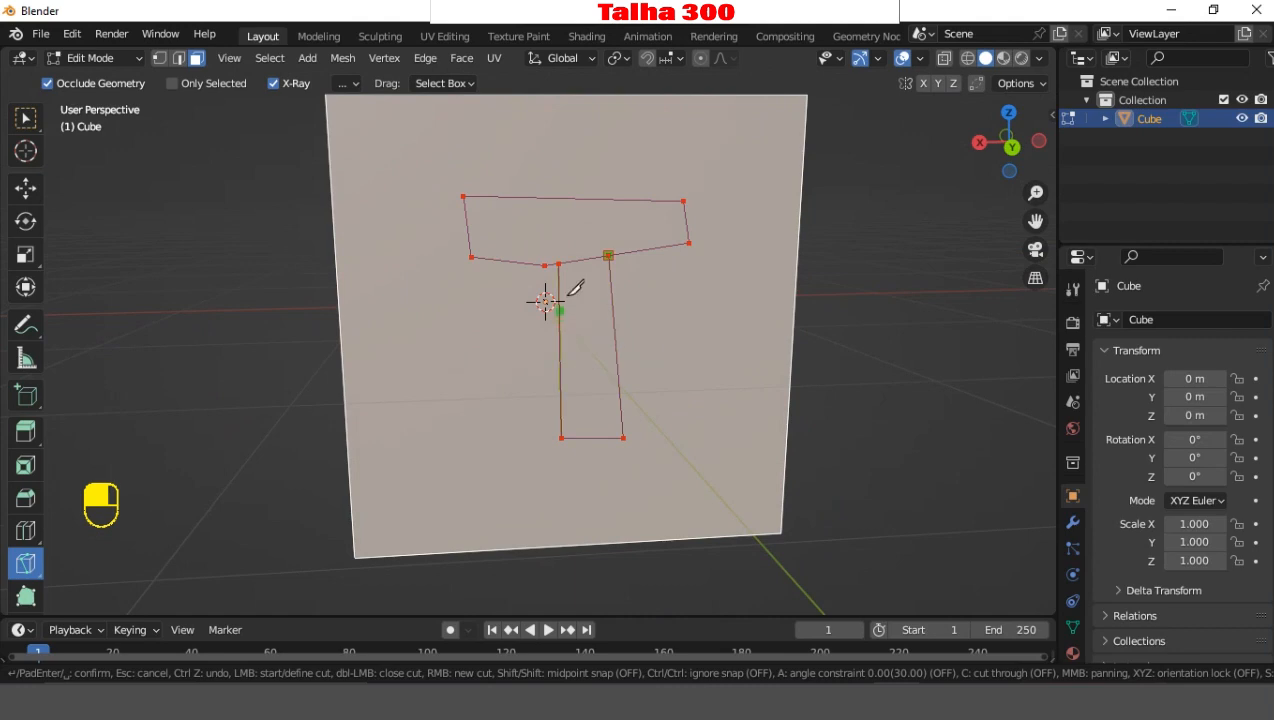
scroll(569, 284, "up", 2)
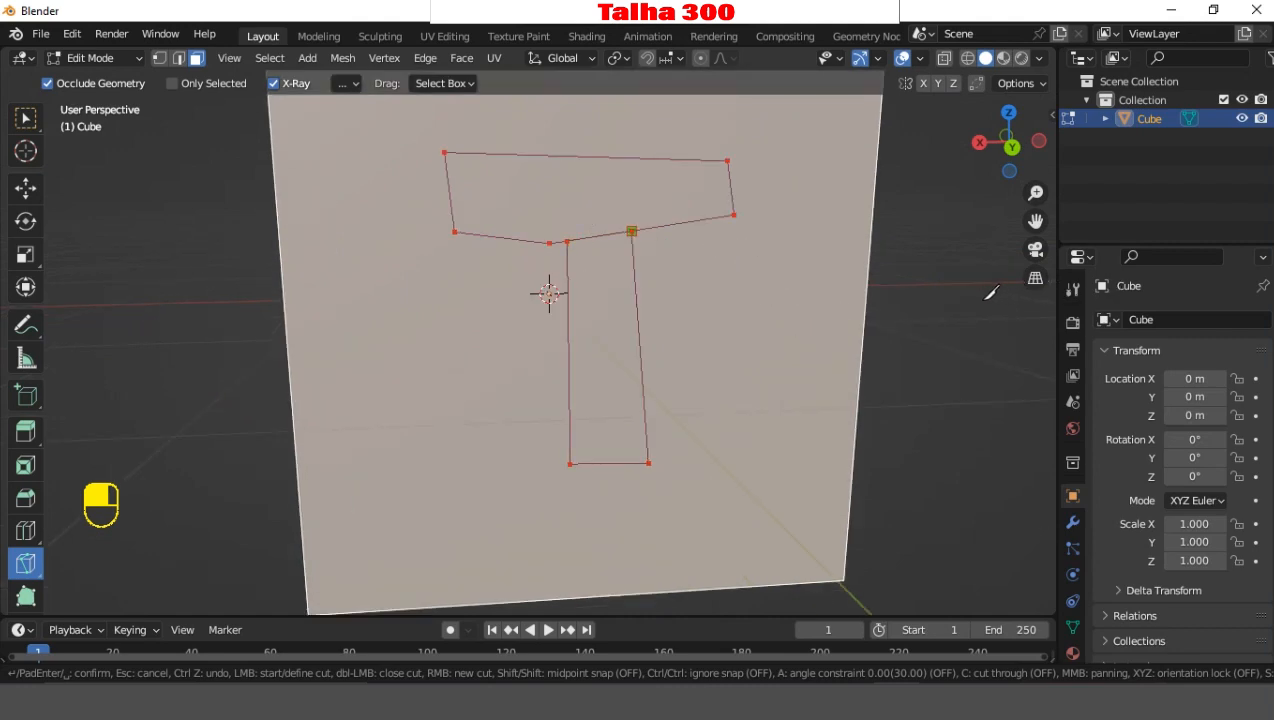
middle_click_drag(990, 292, 833, 298)
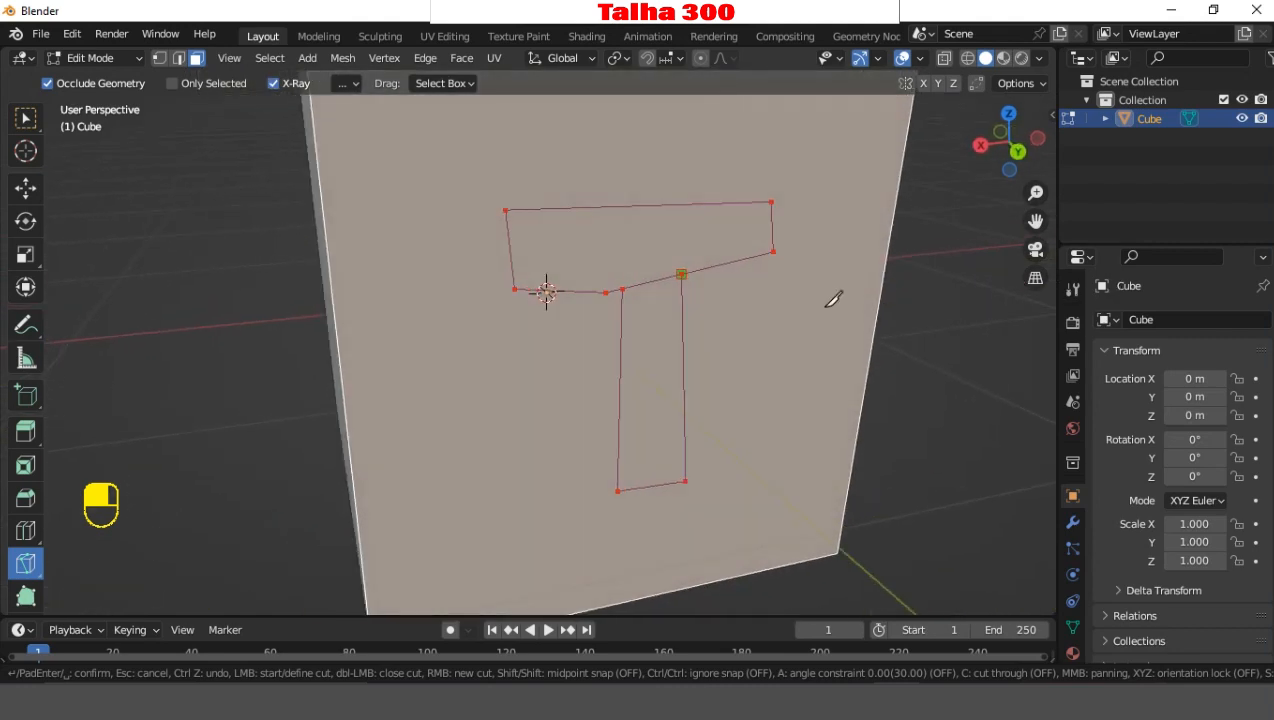
scroll(833, 298, "down", 3)
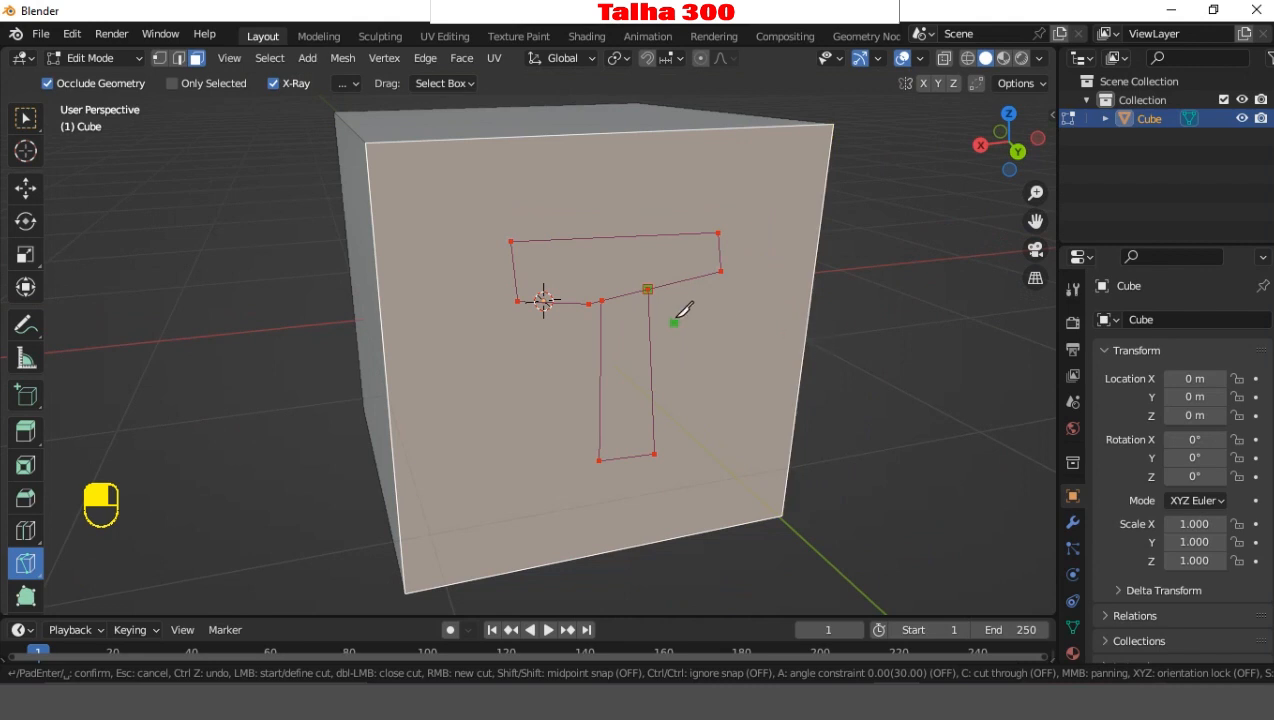
key("Return")
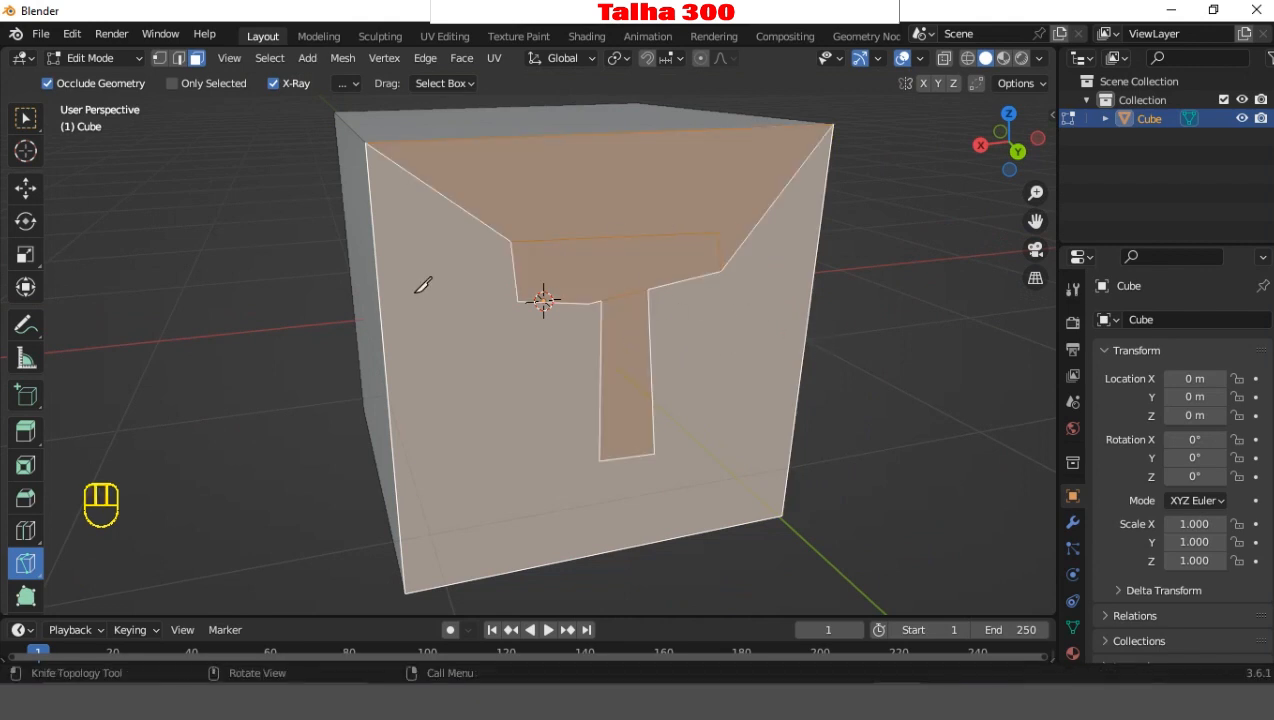
- Clear the selection and pick the T's bar, its stem and the surrounding face in turn with the Select Box tool to examine the cut
left_click(26, 118)
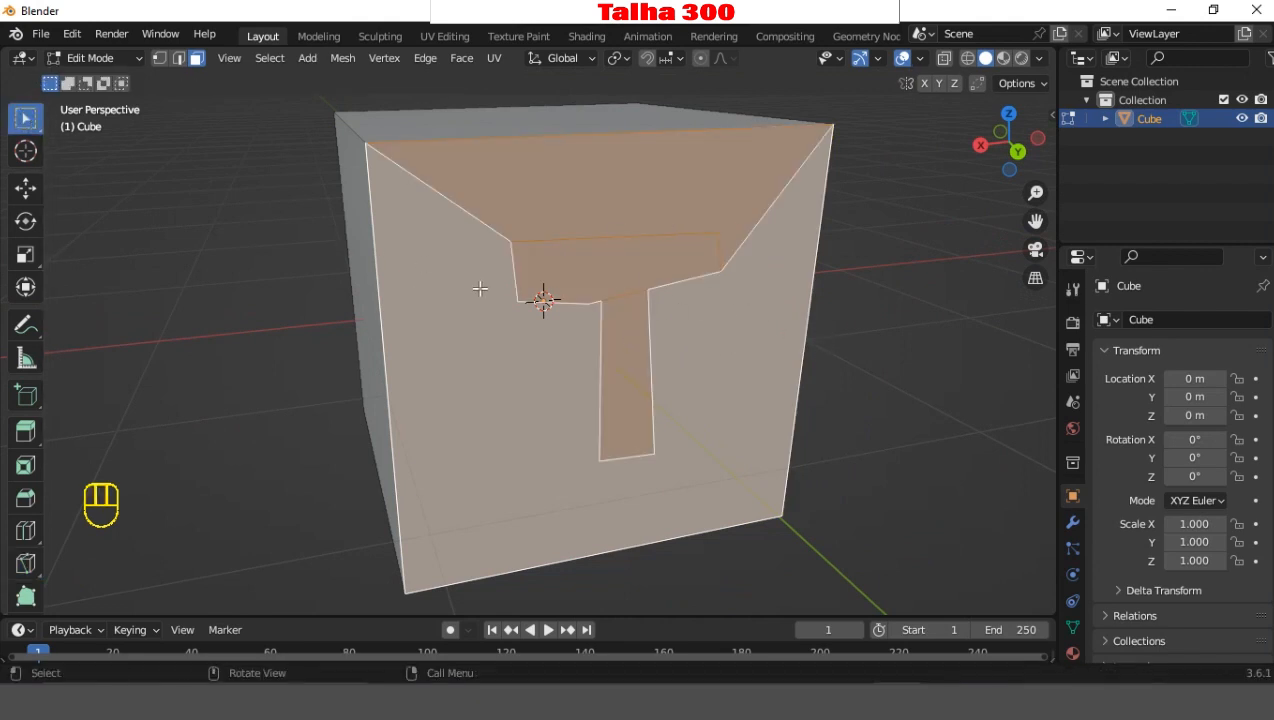
left_click(228, 314)
left_click(550, 287)
left_click(620, 352)
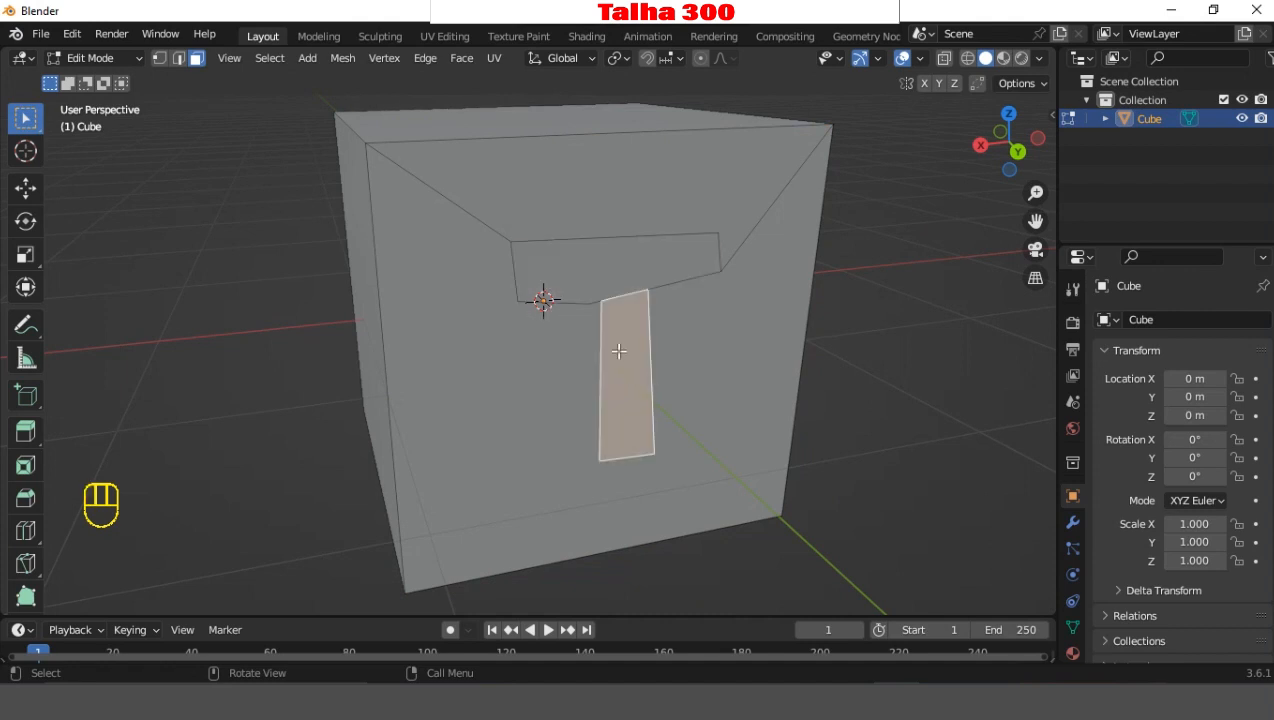
left_click(571, 237)
left_click(588, 429)
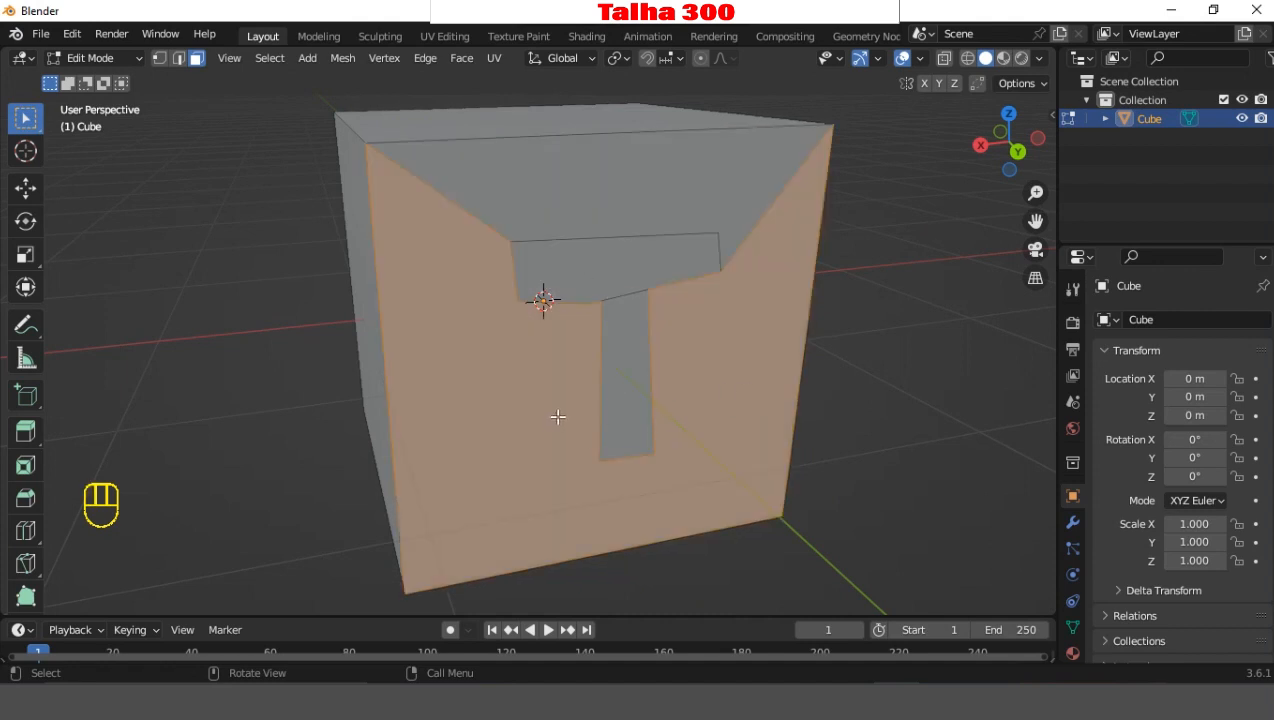
- Undo the face selections and the two-part T cut, back to the uncut side face
key("ctrl+z")
key("ctrl+z")
key("ctrl+z")
key("ctrl+z")
key("ctrl+z")
key("ctrl+z")
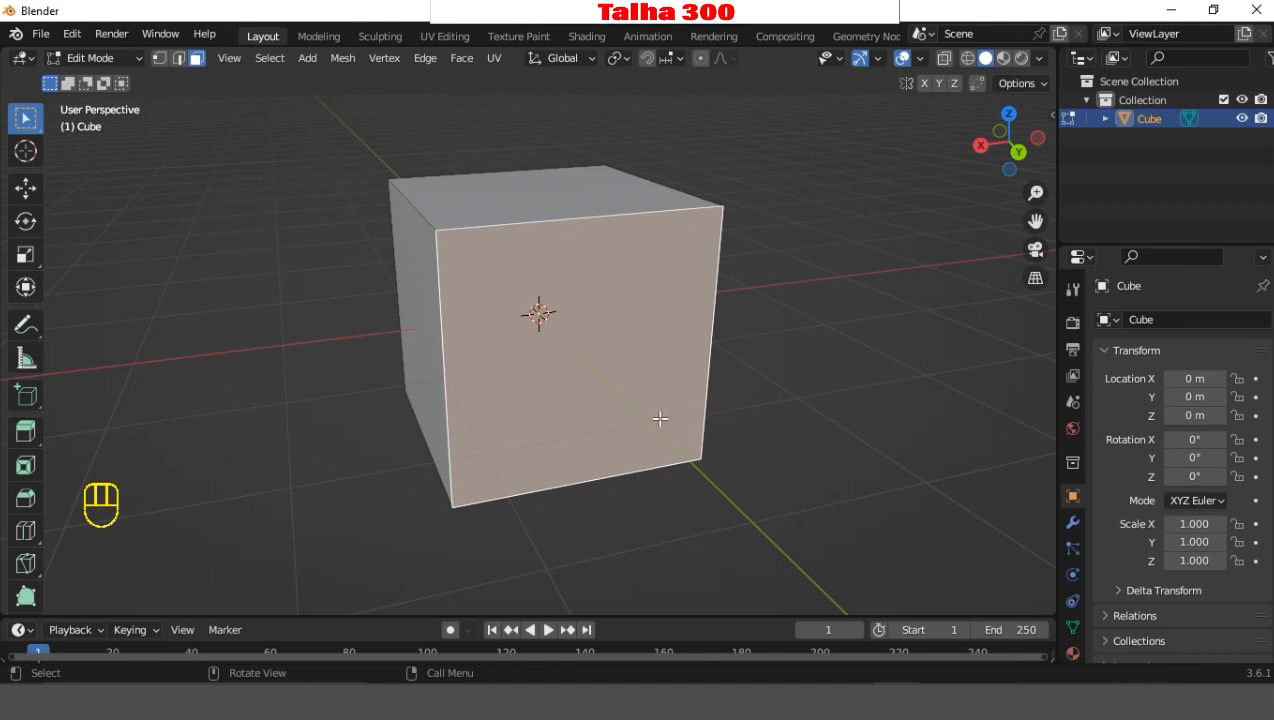
- Start the Knife command, draw an irregular zigzag line with self-crossing segments on the side face, and apply the cut
key("k")
left_click(523, 299)
left_click(601, 261)
left_click(607, 312)
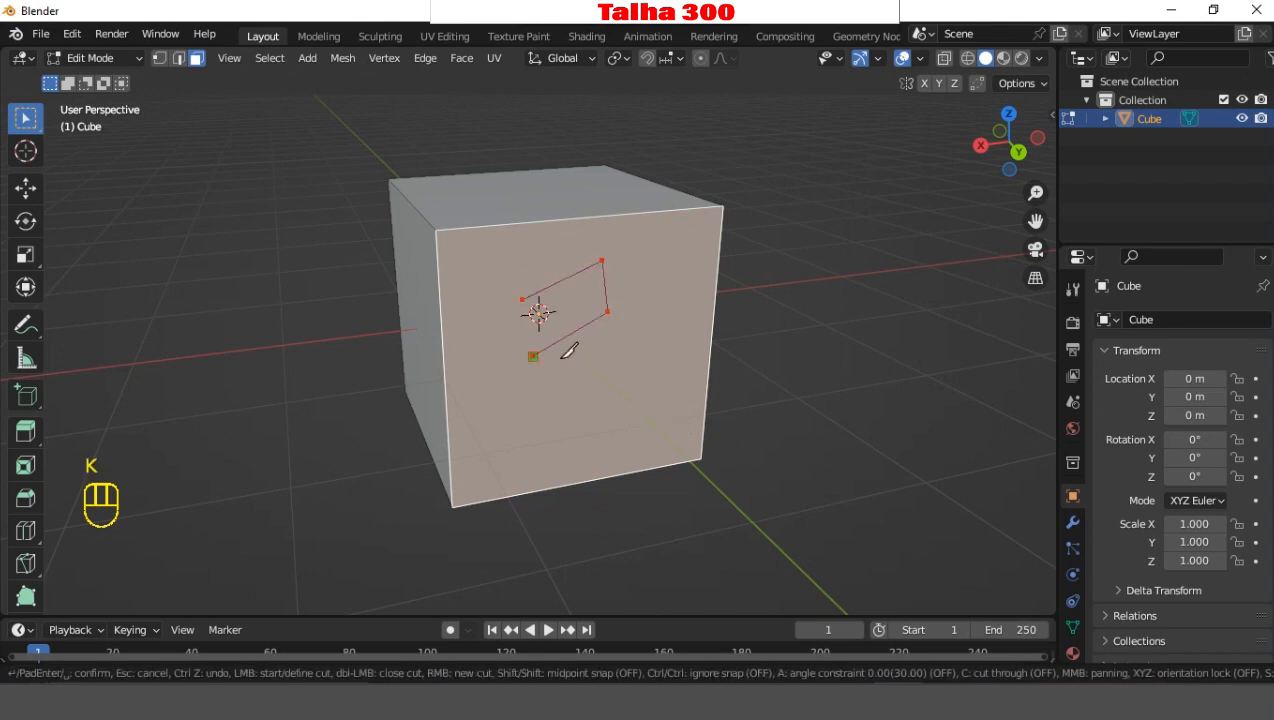
left_click(533, 356)
left_click(608, 370)
left_click(631, 302)
left_click(540, 318)
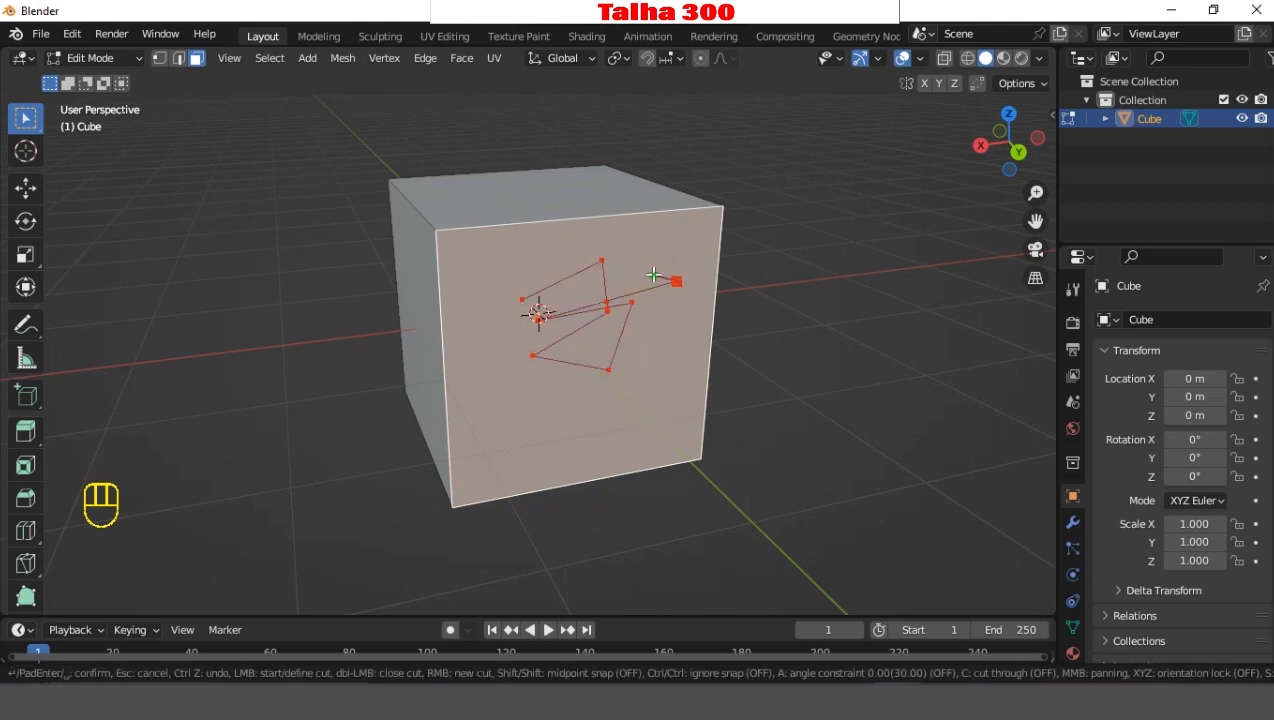
left_click(653, 274)
key("Return")
- View the zigzag cut from several angles and undo it
scroll(264, 320, "down", 1)
scroll(746, 373, "up", 2)
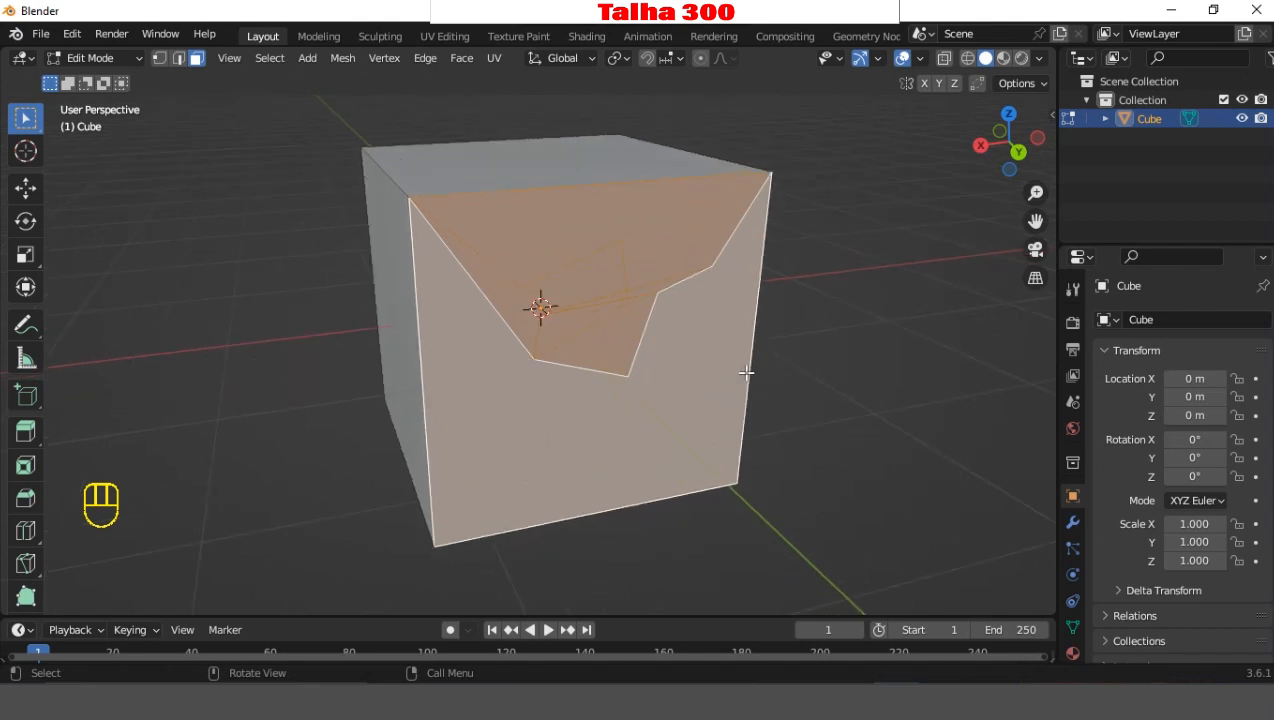
middle_click_drag(847, 313, 768, 362)
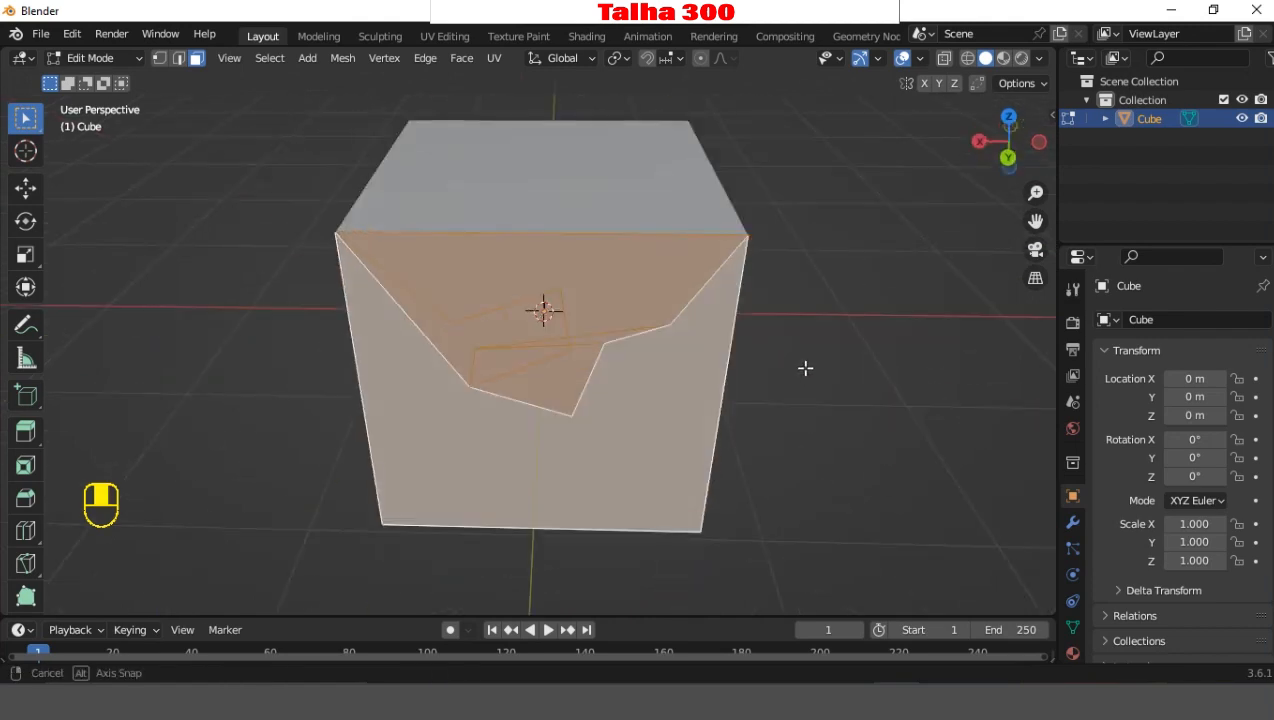
middle_click_drag(805, 364, 674, 355)
scroll(669, 328, "up", 4)
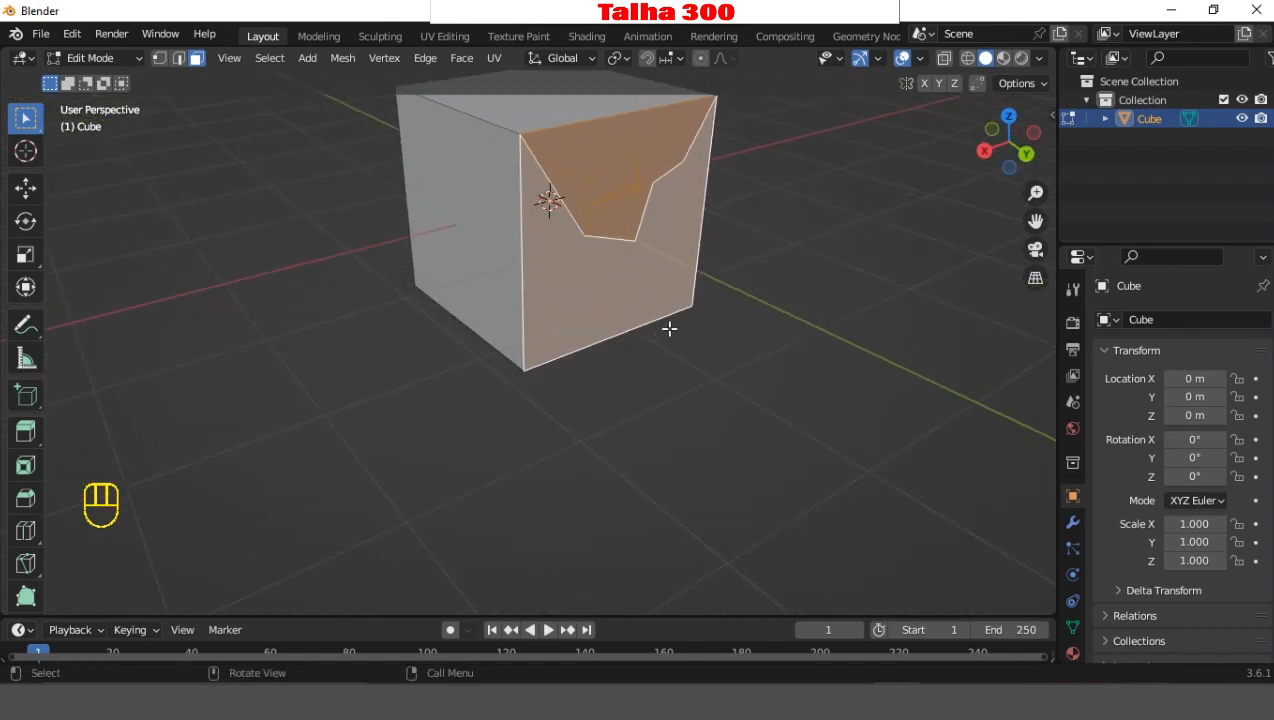
middle_click_drag(757, 390, 740, 480, "shift")
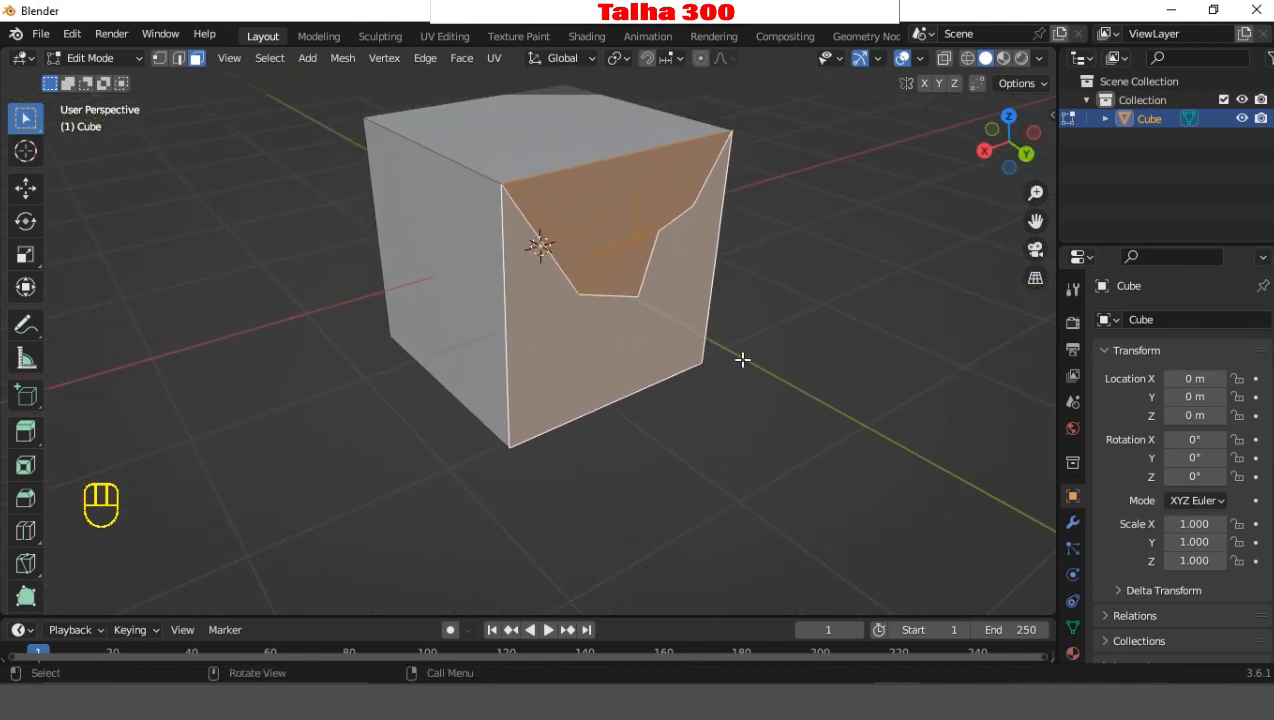
key("ctrl+z")
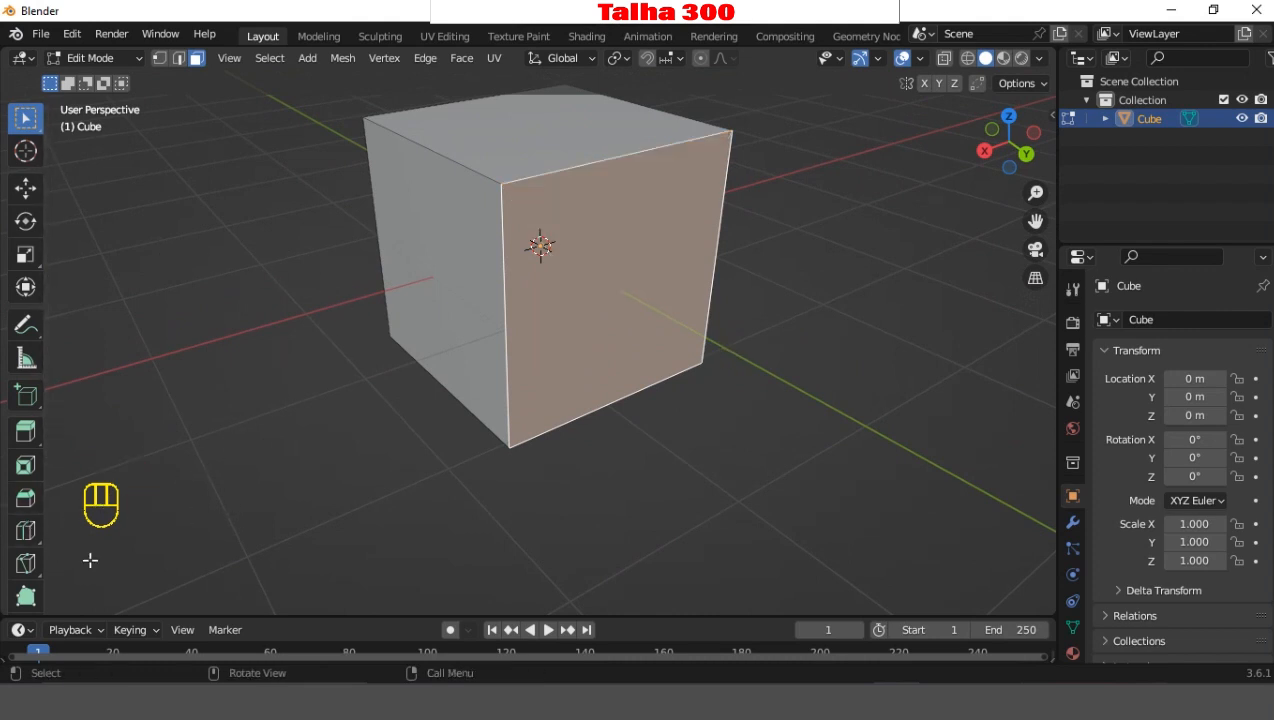
- Activate the Knife tool and turn off its X-Ray option
left_click(28, 566)
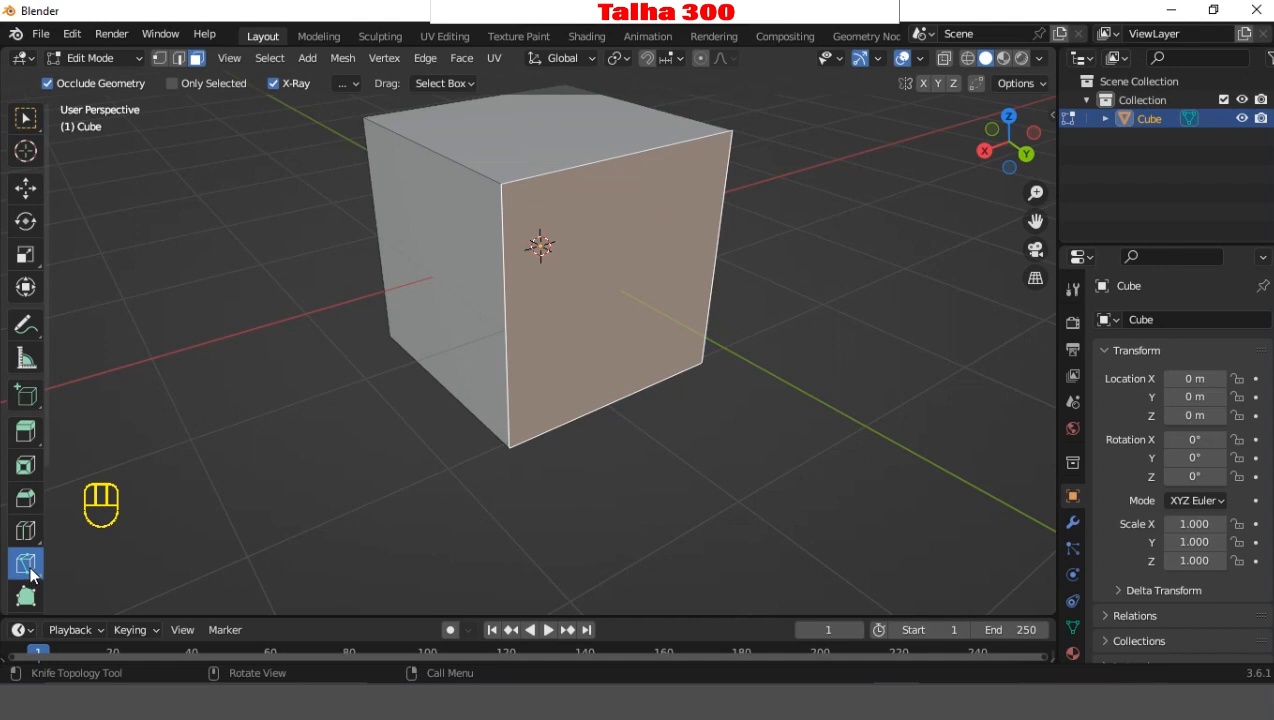
scroll(32, 496, "down", 3)
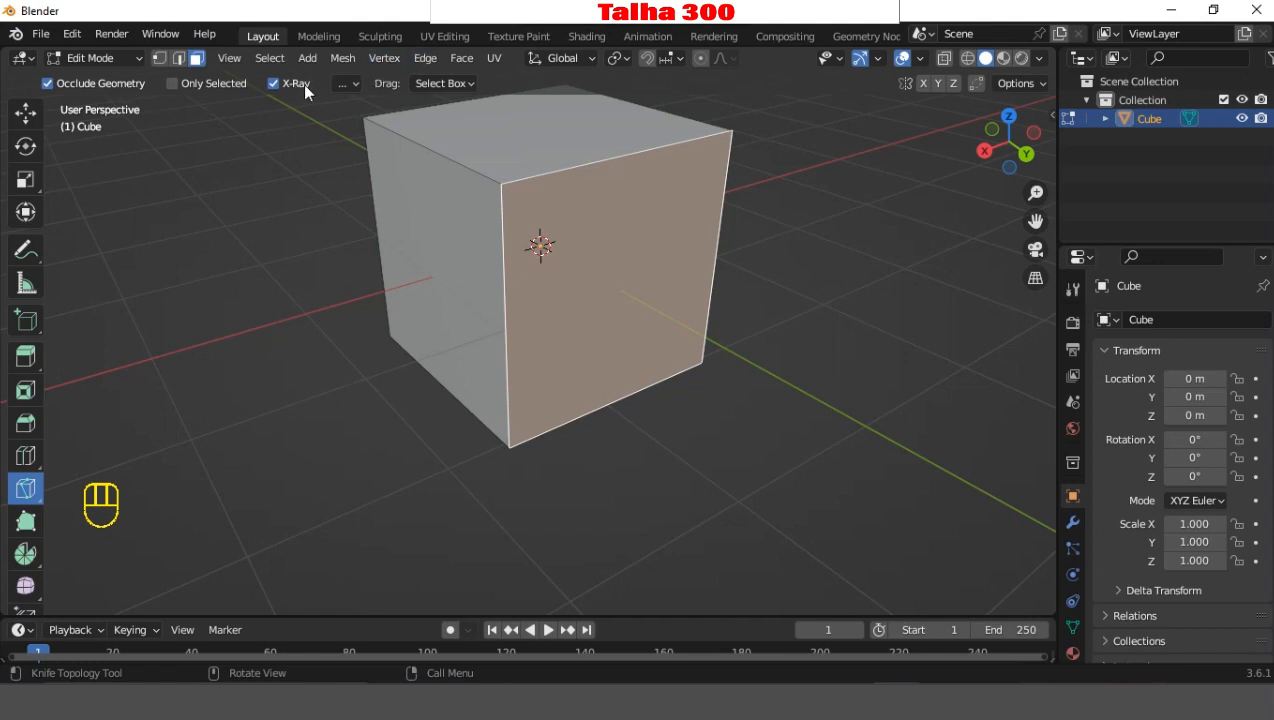
left_click(274, 85)
- Draw an irregular open knife line of six points on the upper part of the side face and apply the cut
middle_click_drag(880, 234, 722, 205)
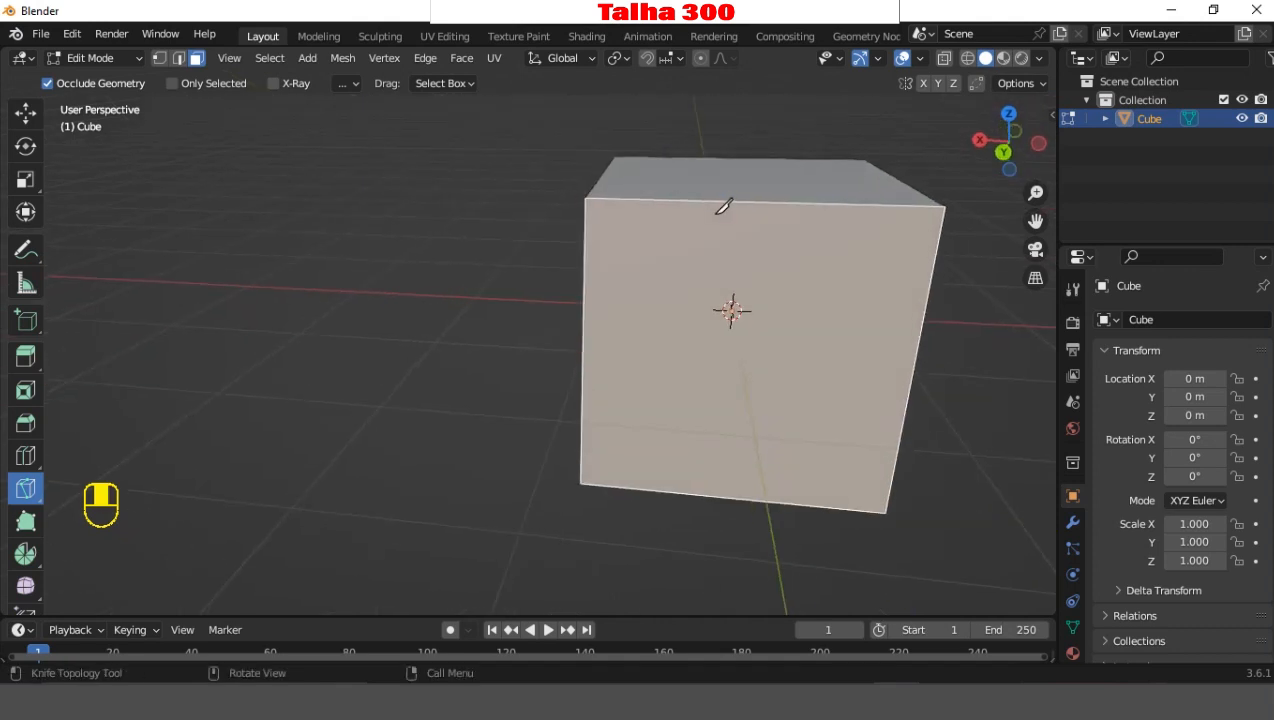
left_click(629, 236)
left_click(801, 260)
left_click(726, 325)
left_click(648, 299)
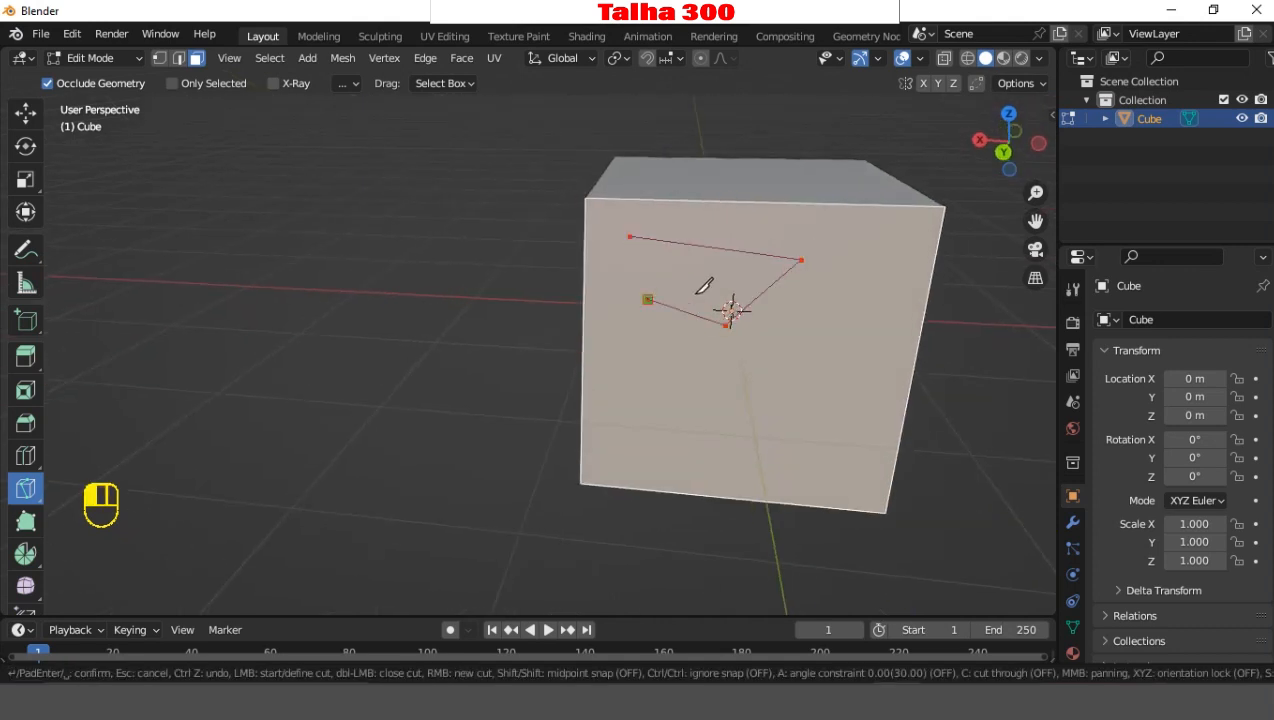
left_click(712, 295)
left_click(741, 307)
key("Return")
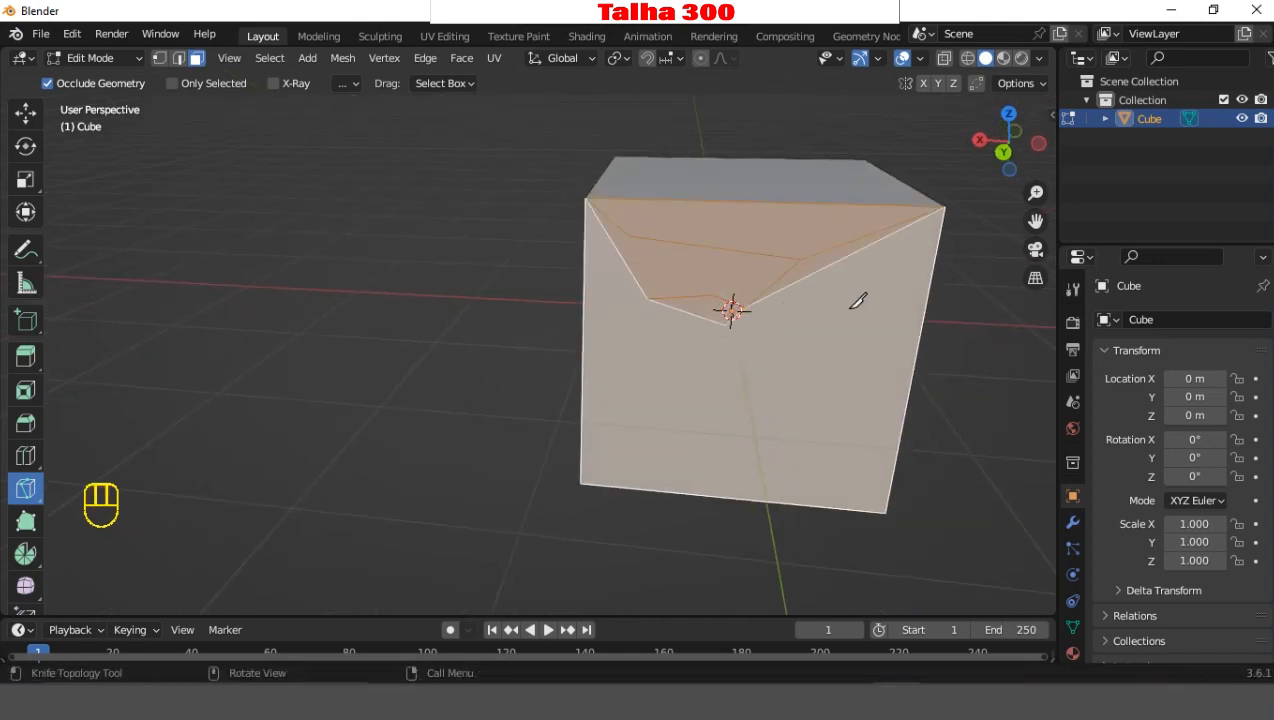
mouse_move(859, 299)
middle_mouse_down()
mouse_move(919, 282)
mouse_move(598, 237)
mouse_move(500, 237)
middle_mouse_up()
scroll(543, 236, "down", 5)
middle_click_drag(508, 309, 375, 325)
mouse_move(560, 314)
middle_mouse_down()
mouse_move(470, 303)
mouse_move(691, 313)
mouse_move(927, 265)
mouse_move(967, 279)
mouse_move(886, 242)
mouse_move(870, 280)
middle_mouse_up()
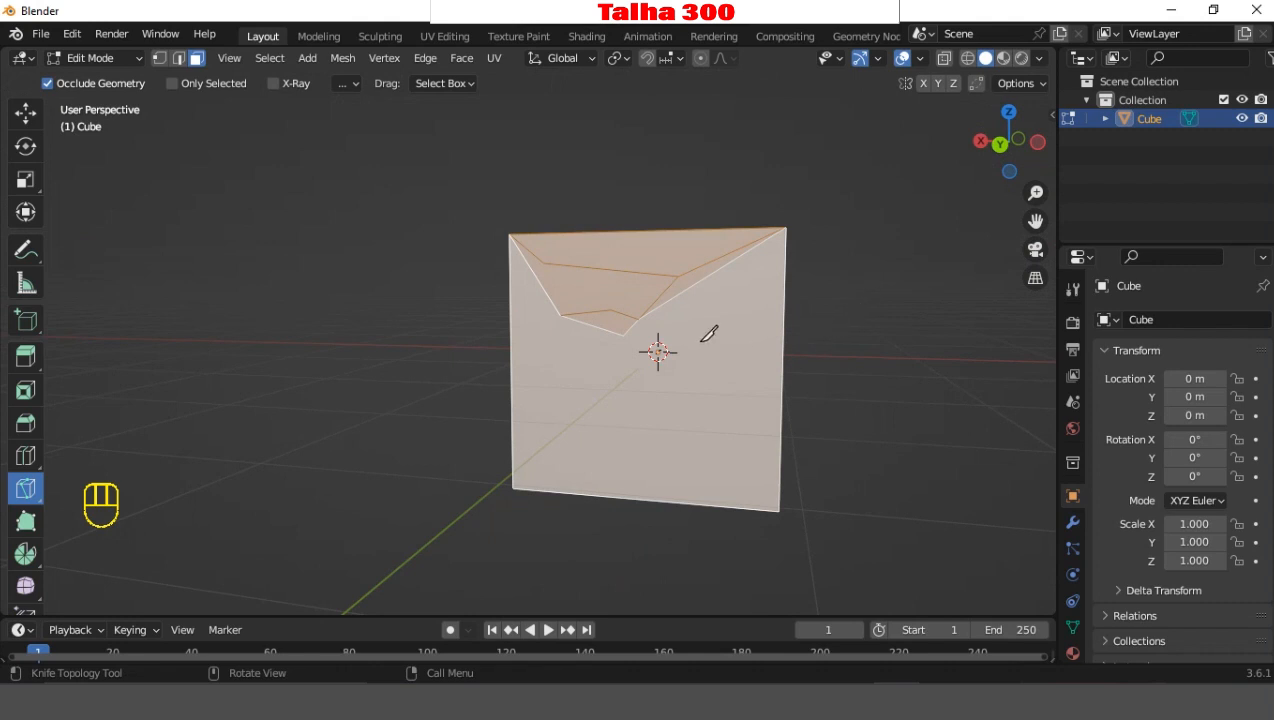
- Undo the last knife cut and turn off the Knife tool's Occlude Geometry option
key("ctrl+z")
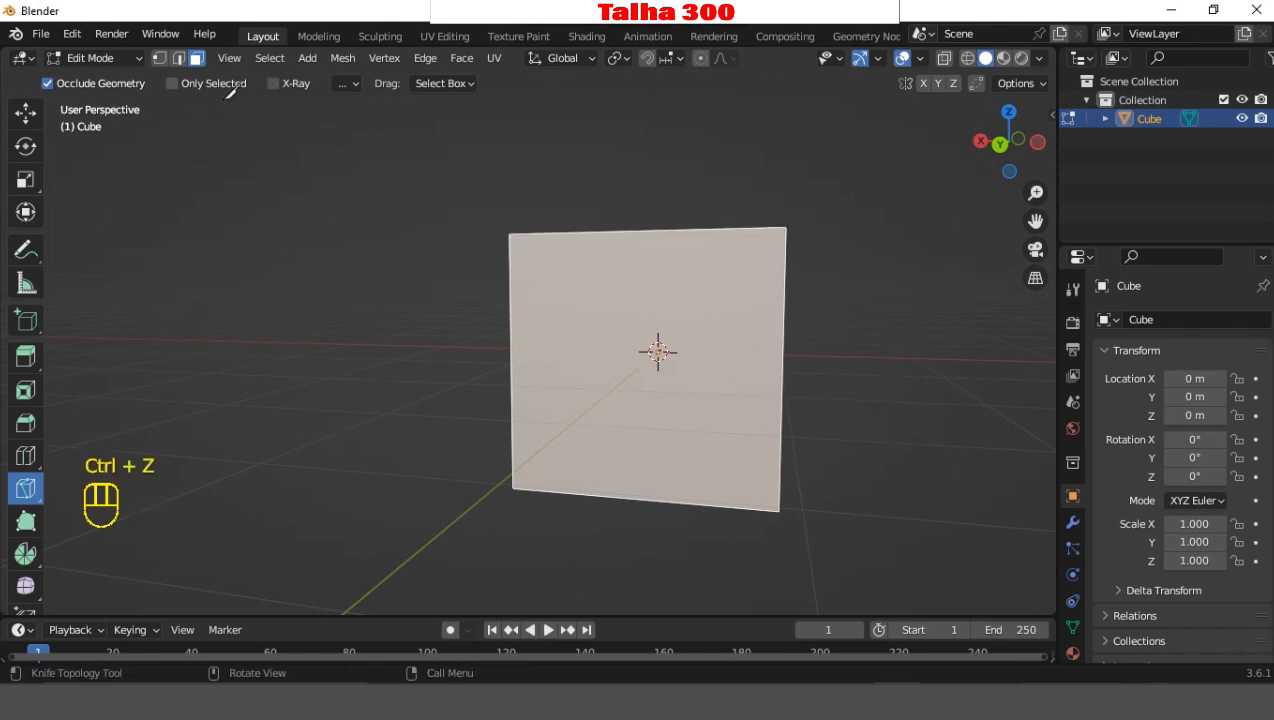
left_click(47, 83)
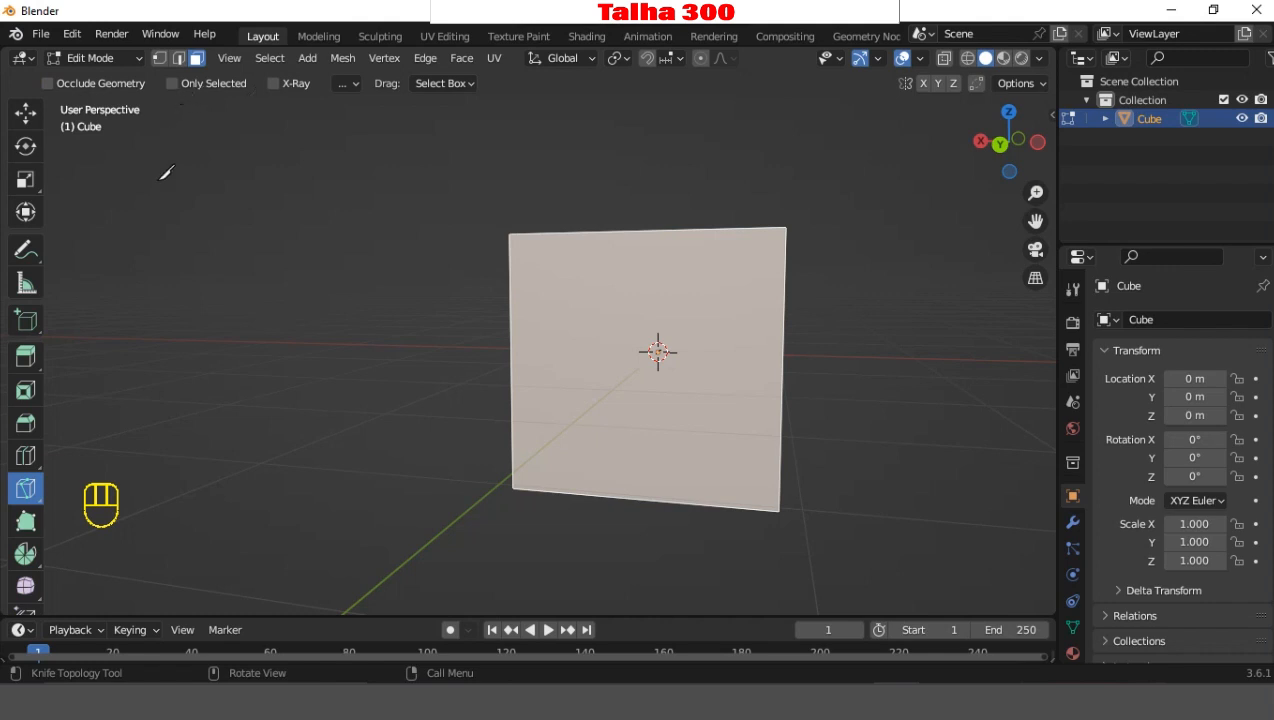
- Deselect all of the cube's faces and activate the Knife tool with Only Selected turned on
scroll(14, 139, "up", 3)
left_click(26, 115)
middle_click_drag(790, 237, 825, 290)
left_click(840, 282)
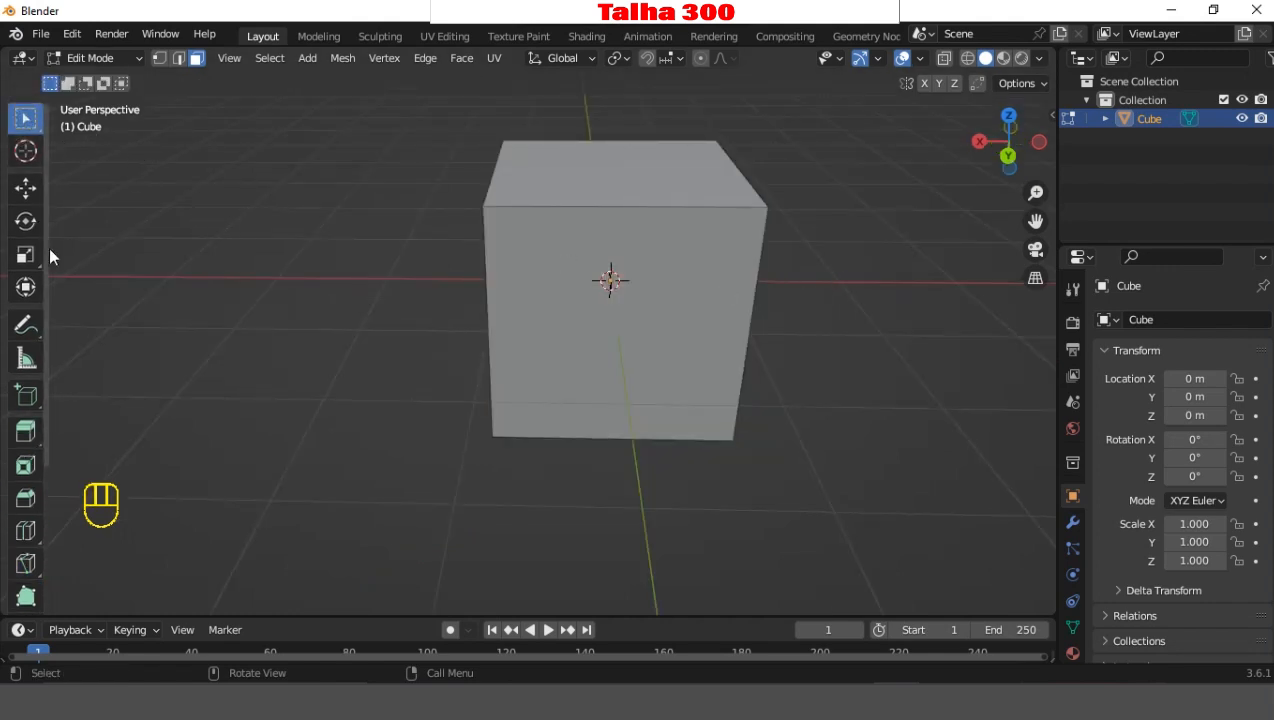
left_click(29, 566)
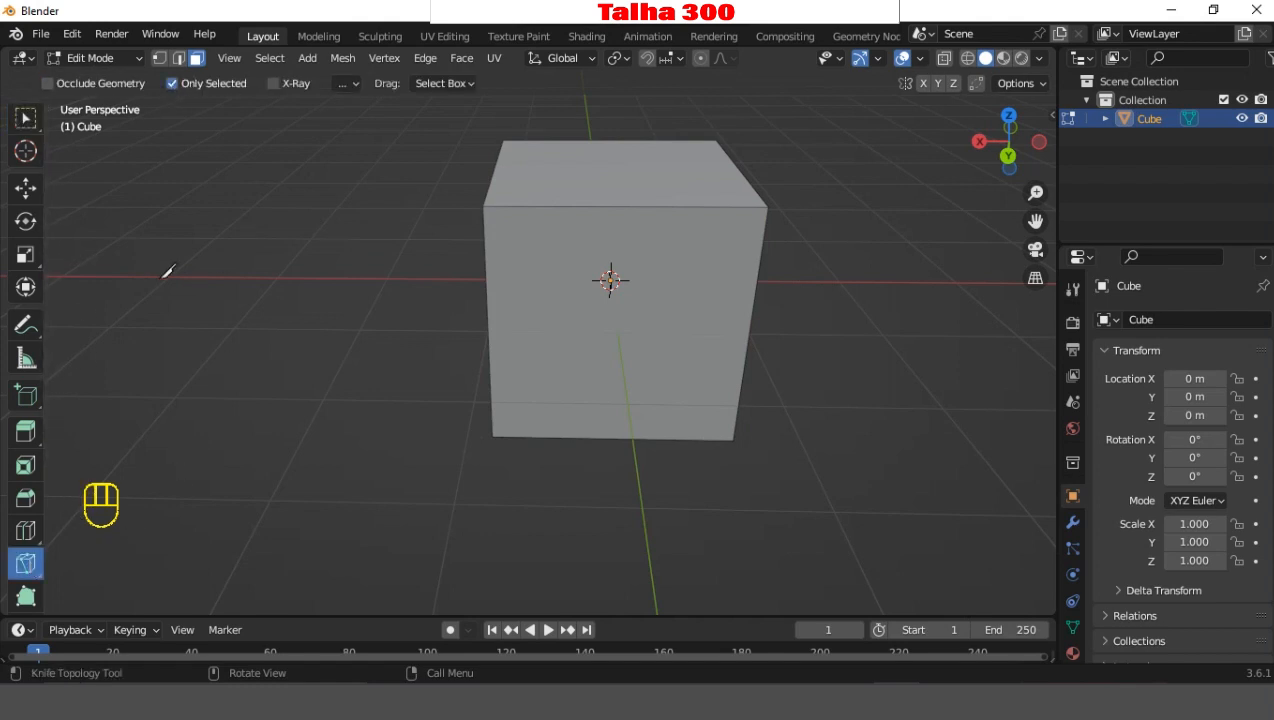
- Try to start knife cuts on the cube while none of its faces are selected
left_click(502, 176)
left_click(762, 236)
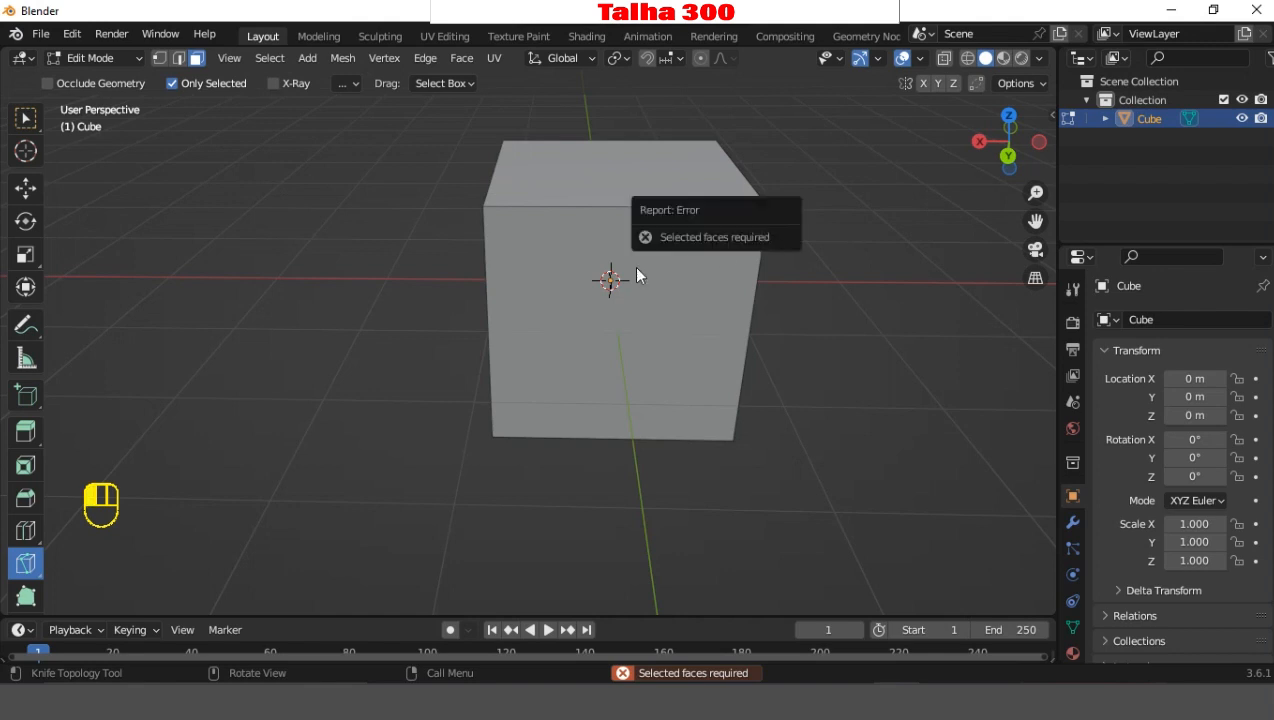
left_click(494, 301)
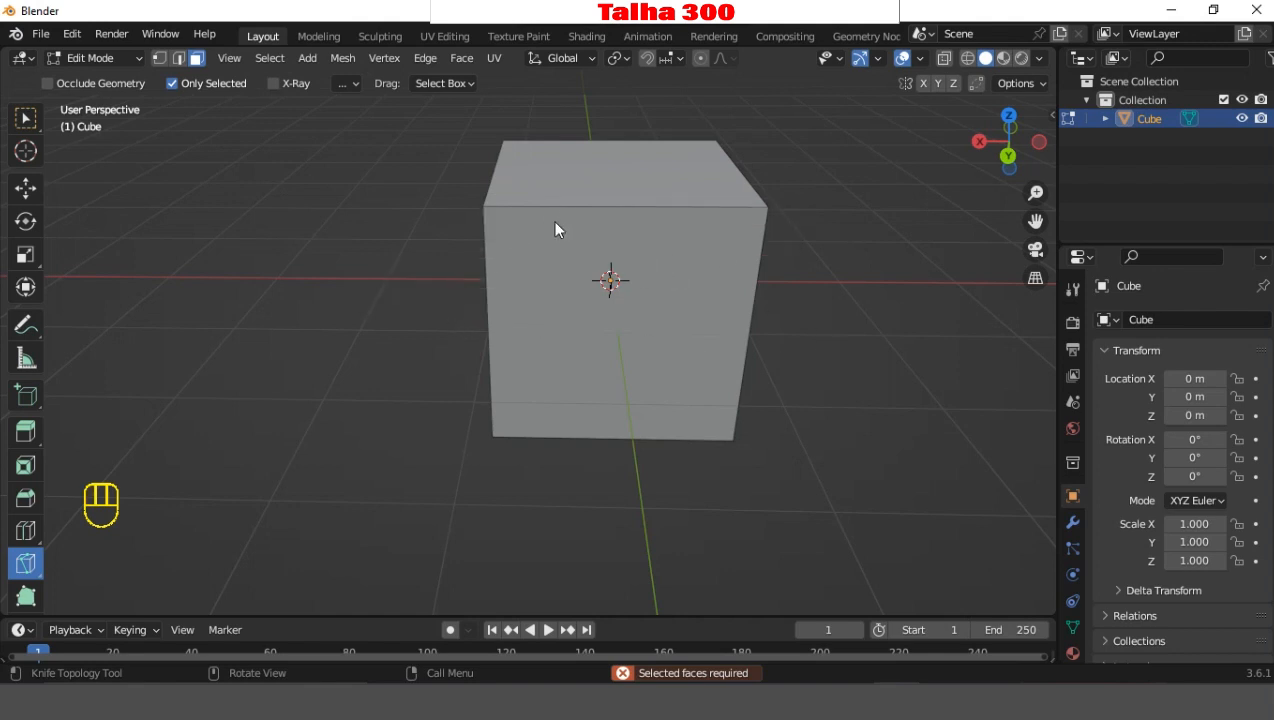
left_click(667, 277)
- Select a single side face of the cube and reactivate the Knife tool
middle_click_drag(943, 269, 702, 269)
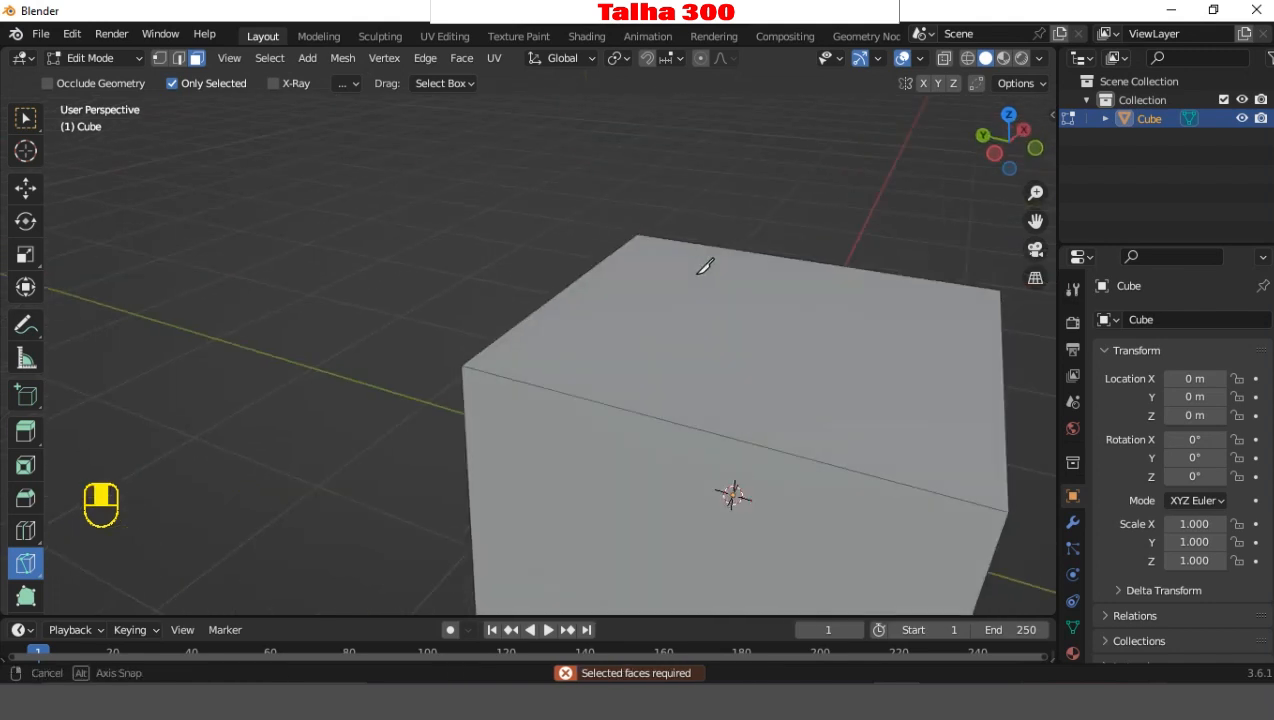
scroll(812, 393, "down", 4)
middle_click_drag(818, 401, 440, 368)
middle_click_drag(745, 336, 850, 327)
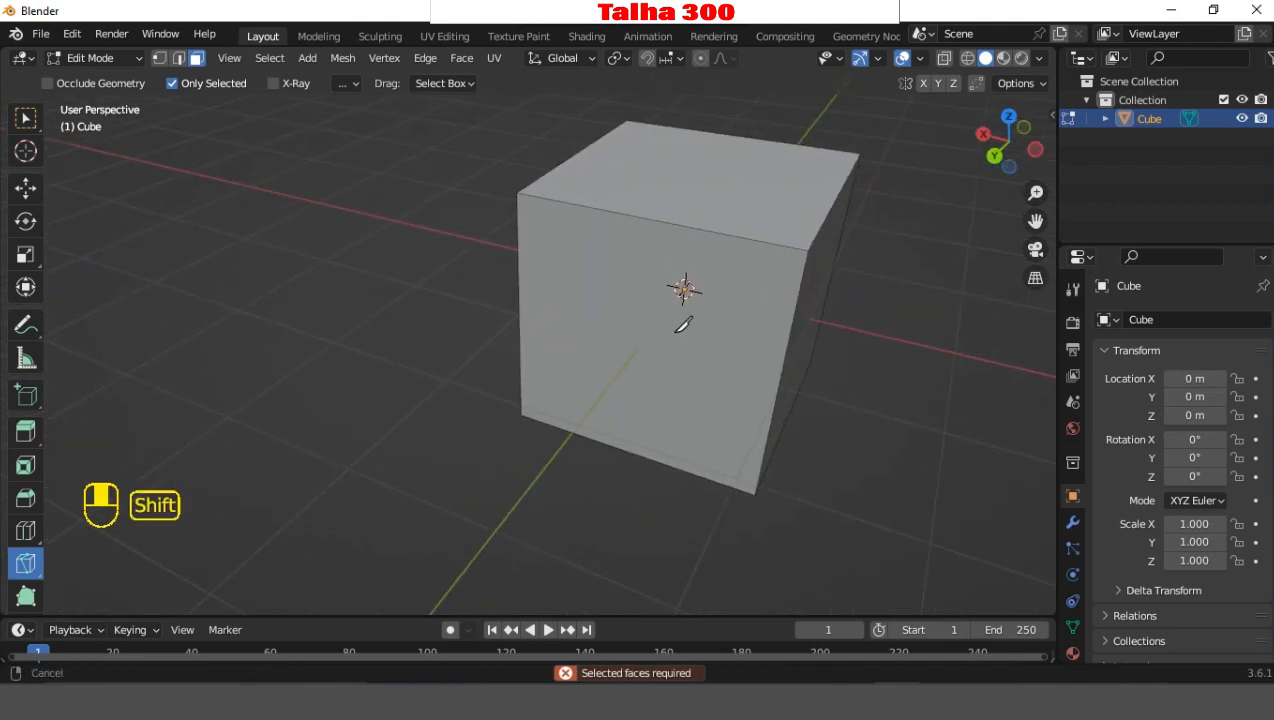
middle_click_drag(683, 321, 515, 299, "shift")
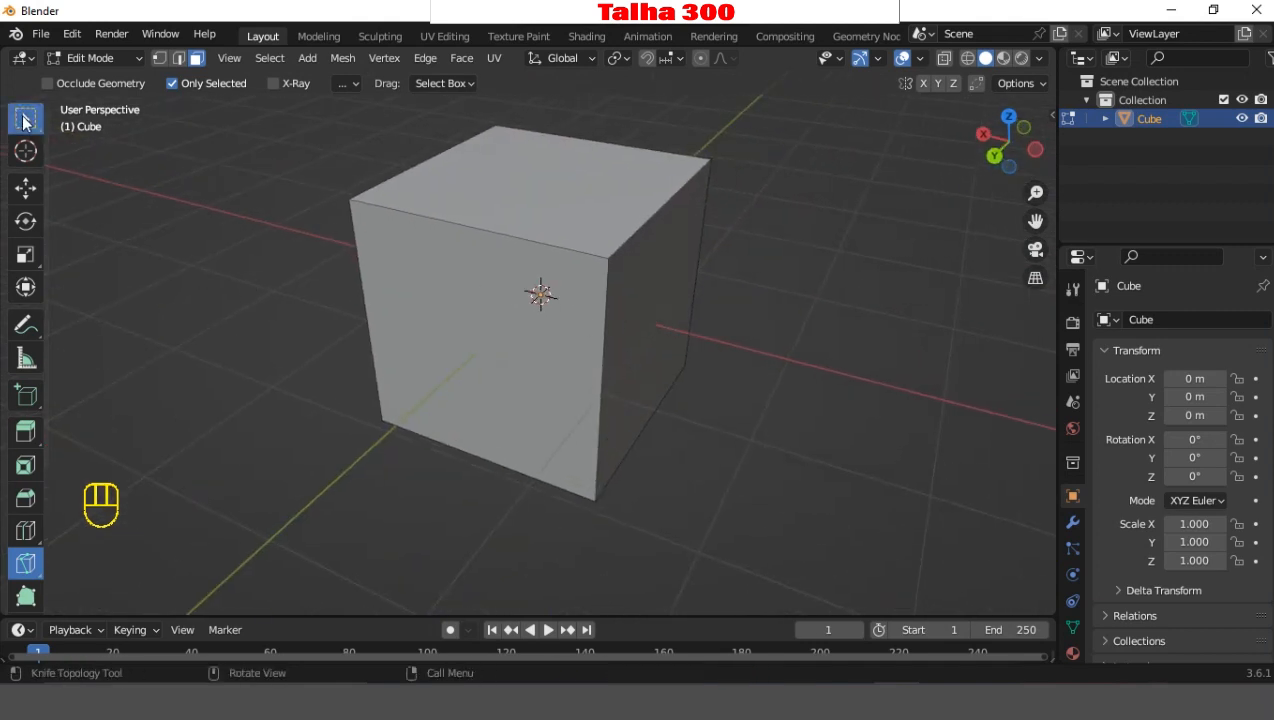
left_click(26, 118)
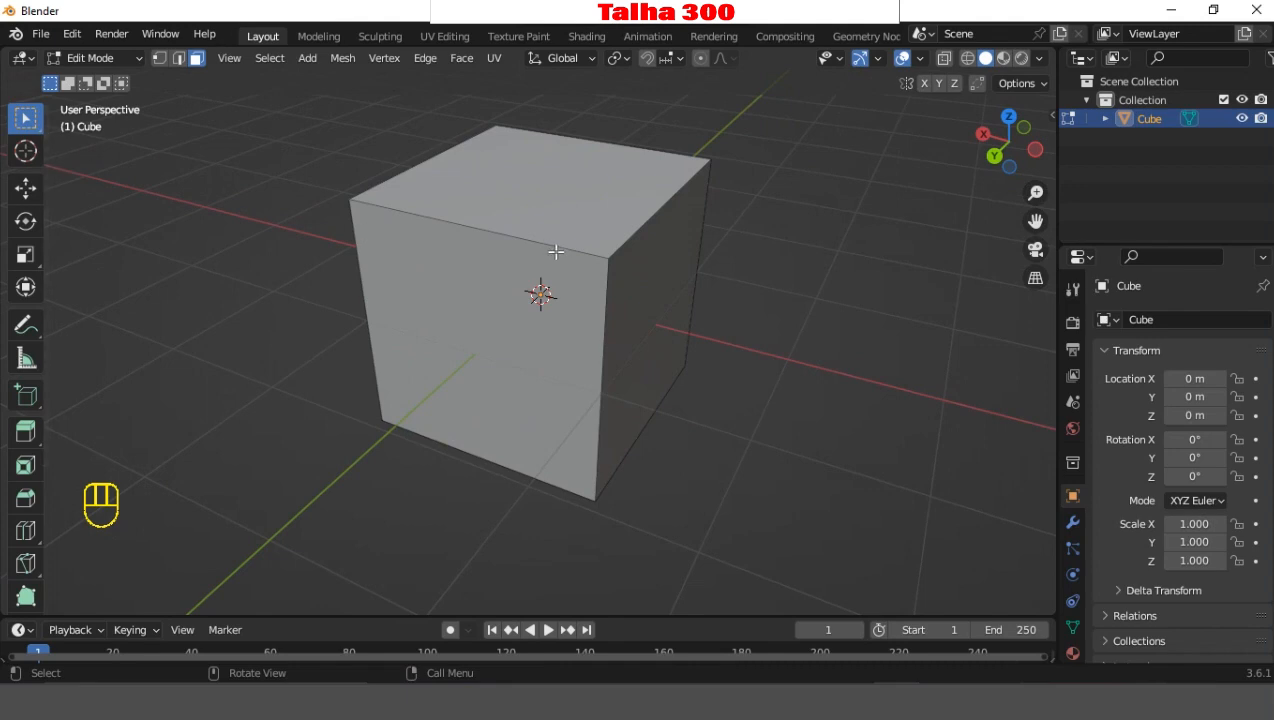
middle_click_drag(570, 246, 282, 334)
left_click(520, 302)
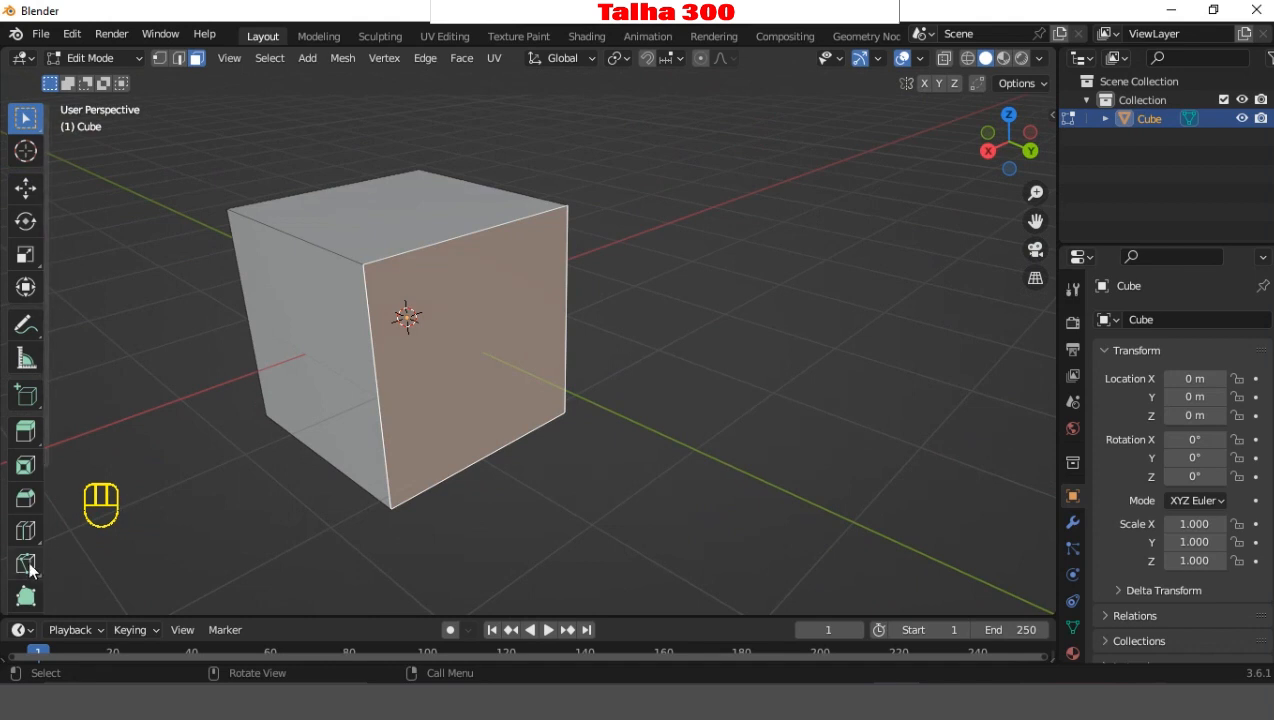
left_click(26, 563)
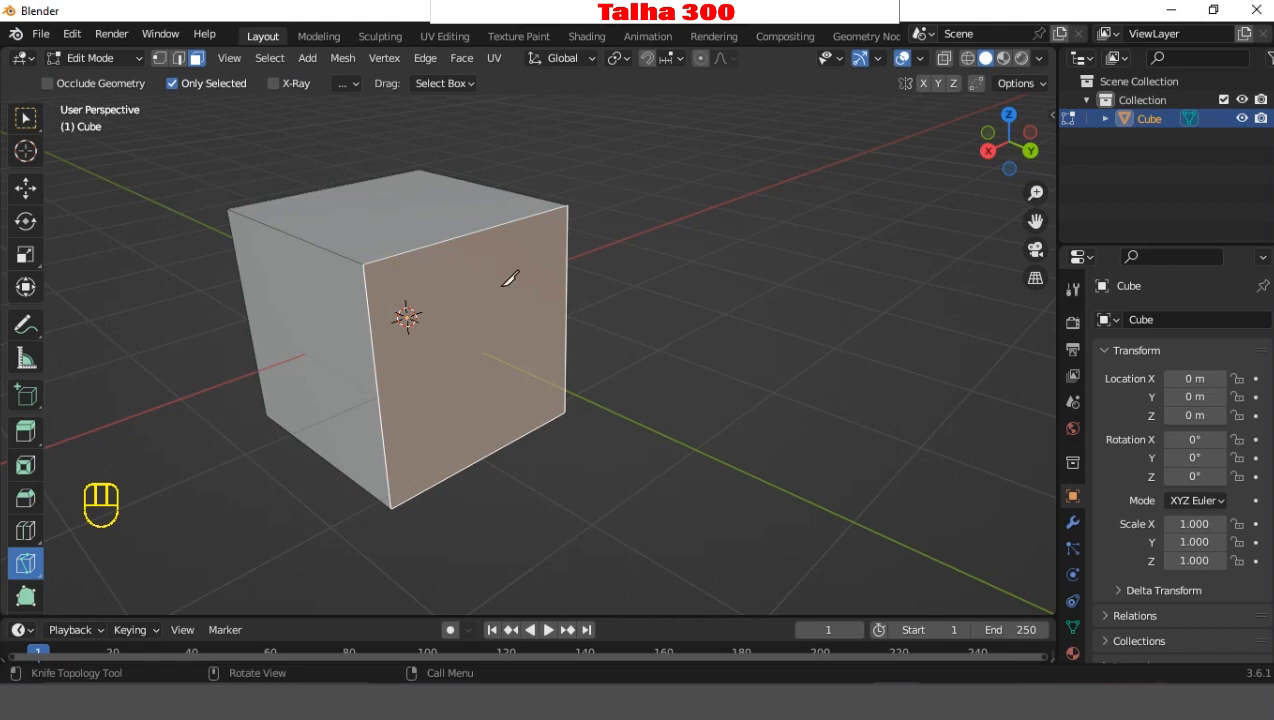
- Draw an irregular knife line on the upper part of the selected side face
left_click_drag(476, 279, 524, 280)
left_click(447, 307)
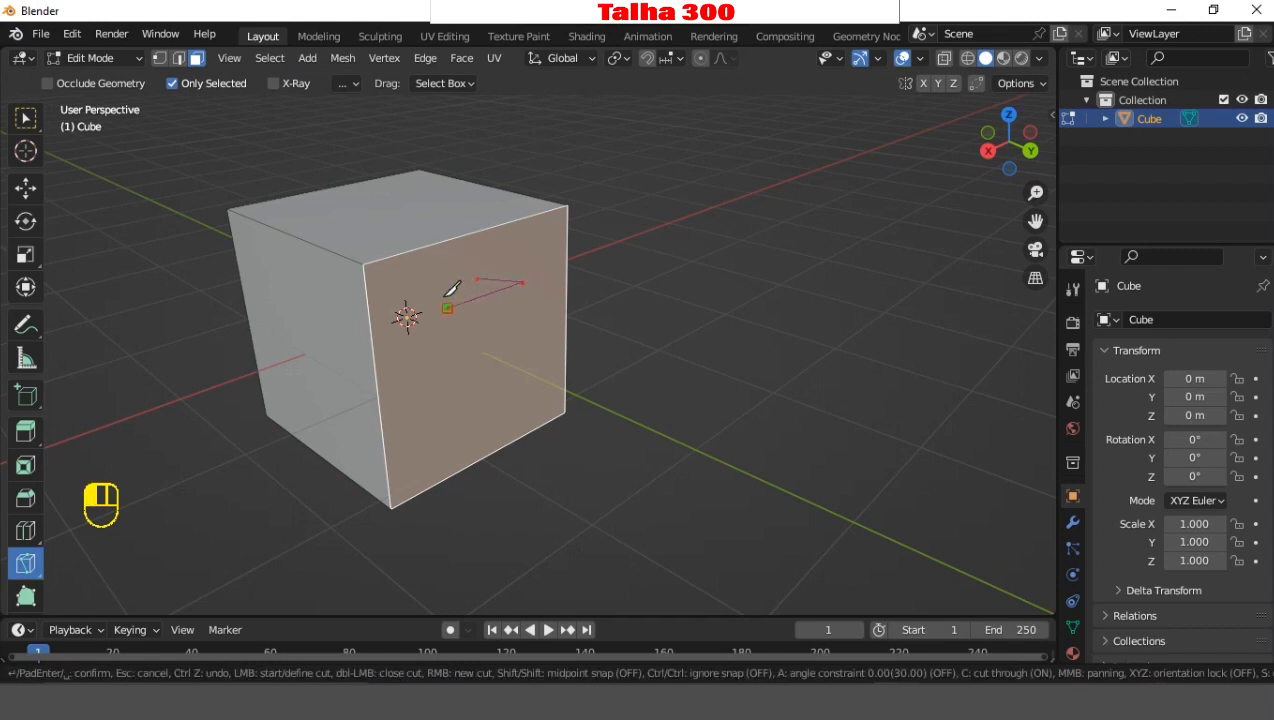
left_click(437, 265)
left_click(468, 273)
left_click(489, 329)
- Try to place several knife points on the unselected top face of the cube
middle_click_drag(653, 274, 755, 285)
middle_click_drag(755, 285, 690, 142, "shift")
scroll(680, 344, "down", 3)
scroll(600, 287, "up", 3)
middle_click_drag(598, 288, 525, 380)
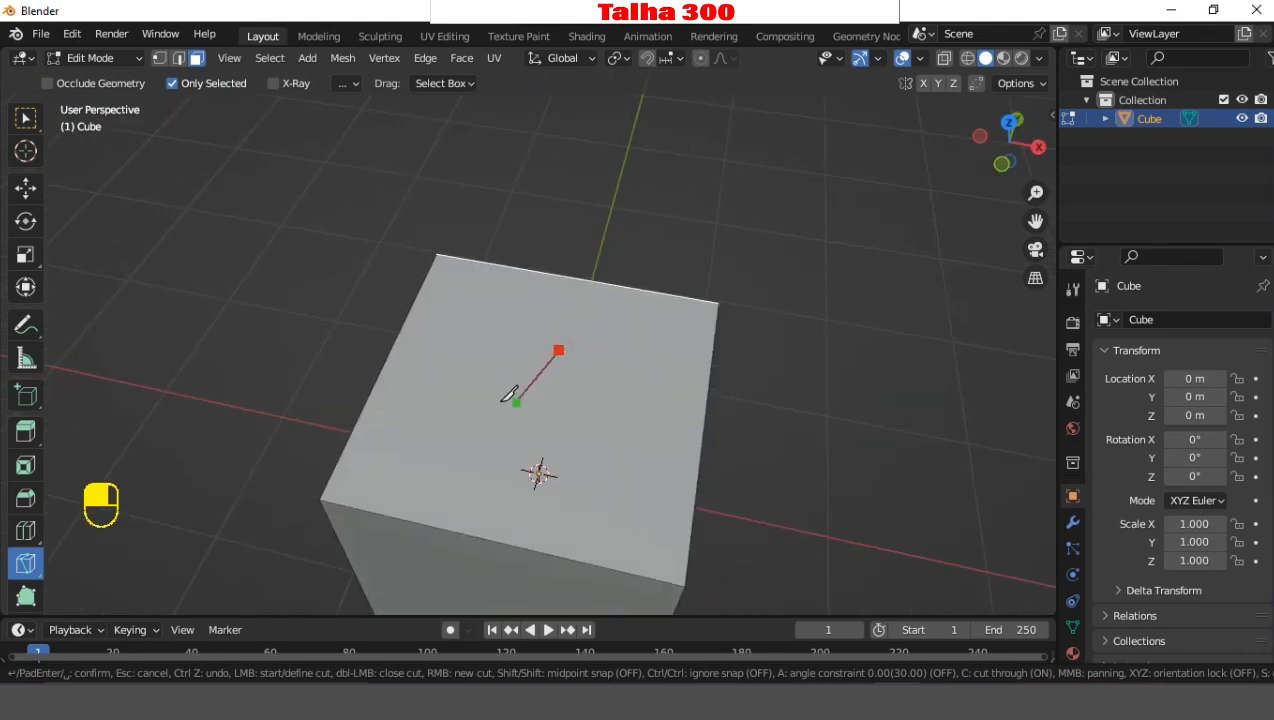
left_click(482, 371)
left_click(657, 361)
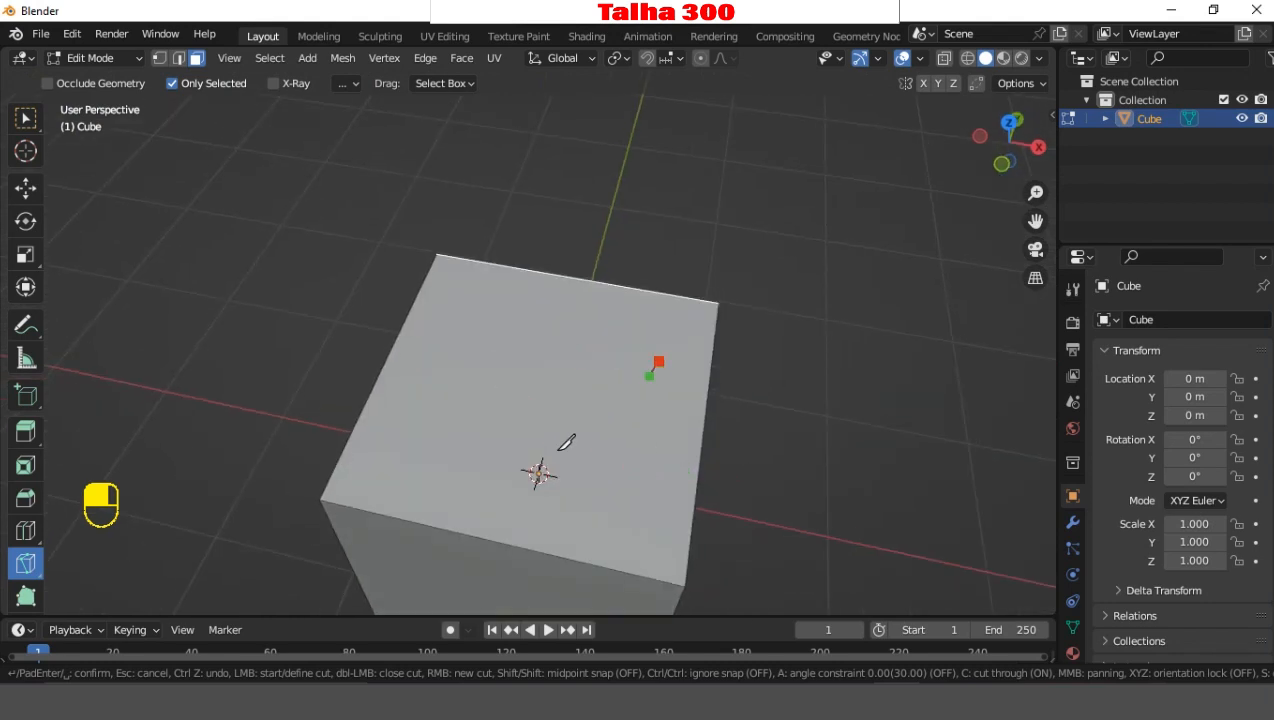
left_click(500, 489)
left_click(463, 392)
right_click(674, 397)
left_click(577, 407)
right_click(511, 496)
left_click(510, 498)
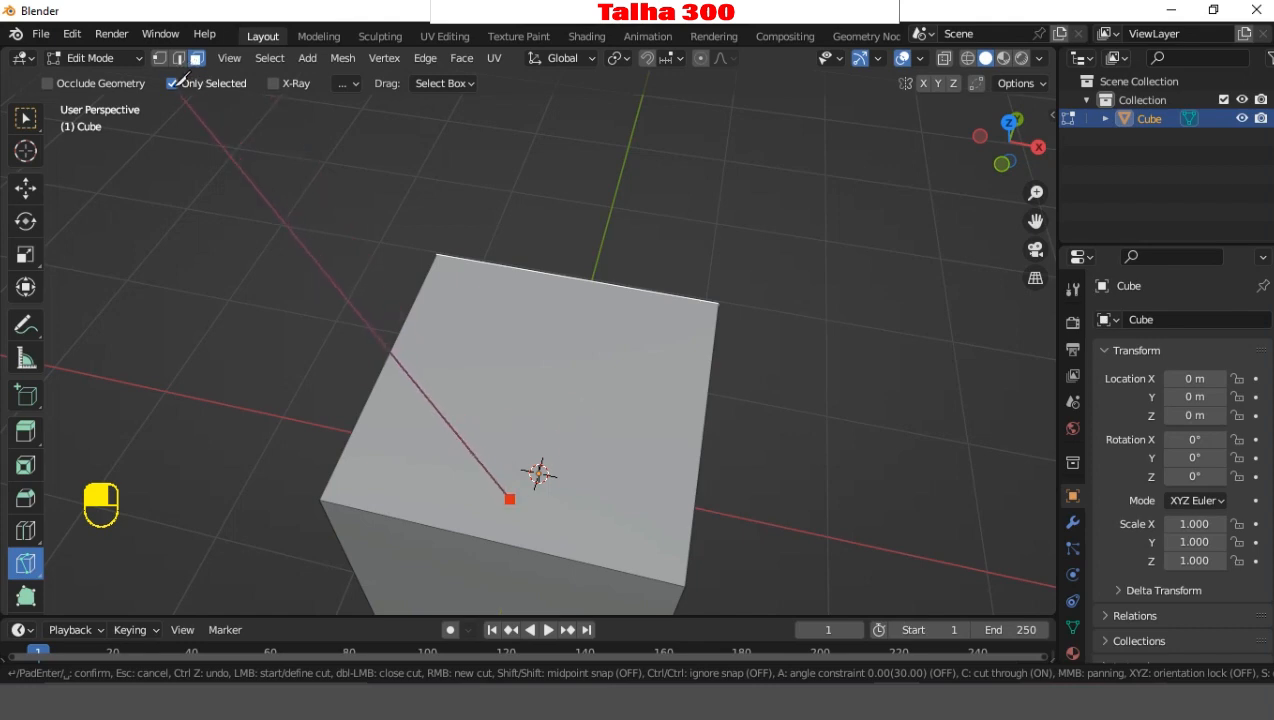
- Add one more knife point on the selected side face, apply the cut, and undo it
middle_click_drag(543, 258, 469, 279)
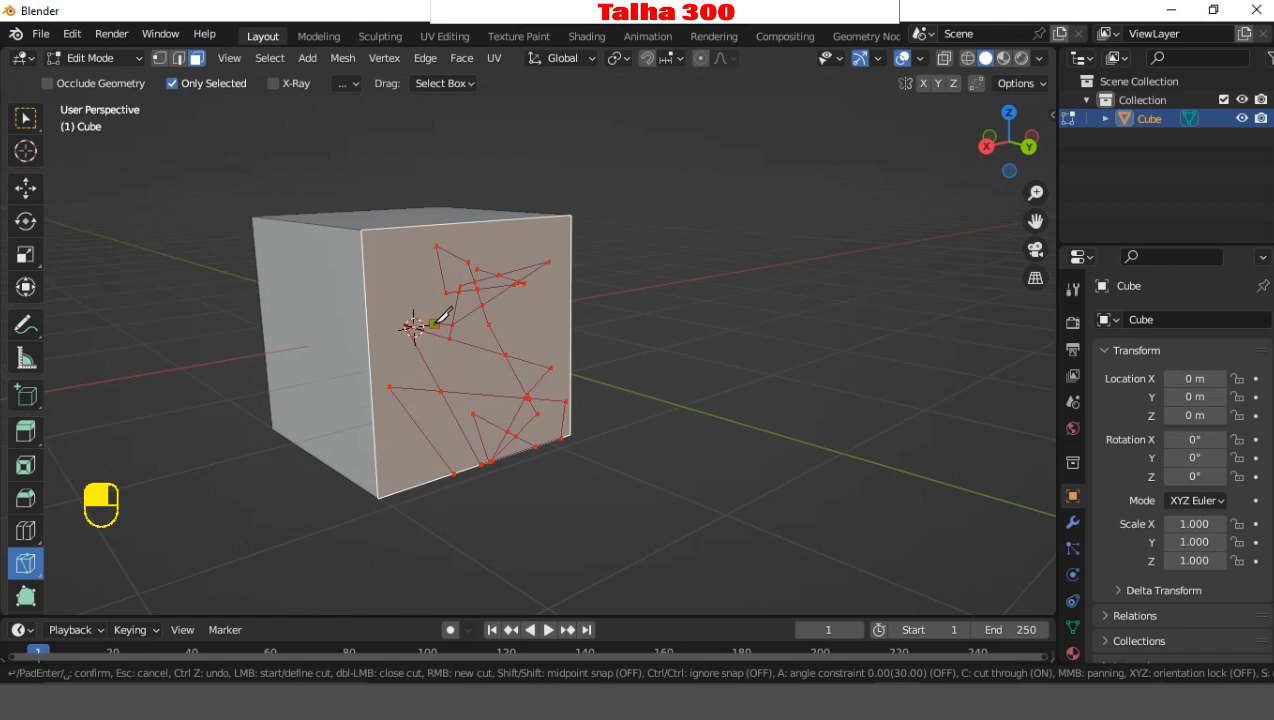
left_click(436, 323)
right_click(855, 275)
middle_click_drag(690, 348, 648, 381)
key("Return")
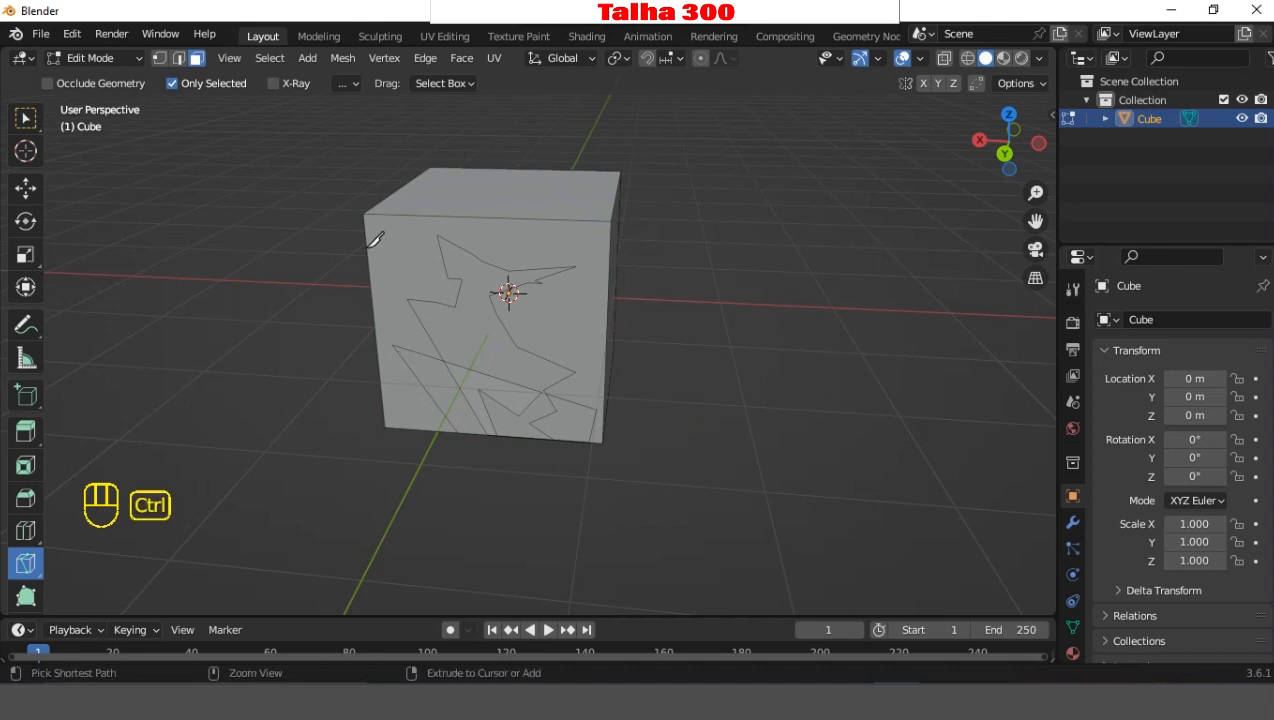
key("ctrl+z")
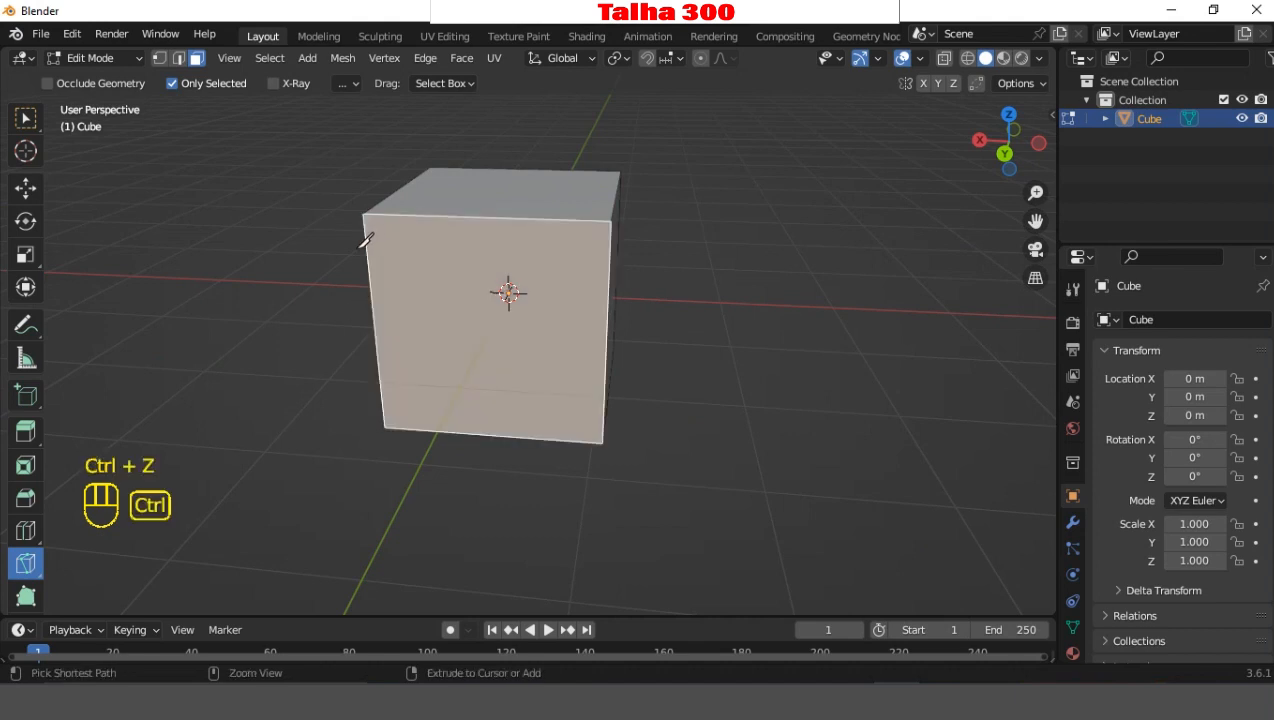
- Turn off the Knife tool's Only Selected option and turn on X-Ray
left_click(173, 83)
left_click(272, 83)
middle_click_drag(719, 301, 690, 262)
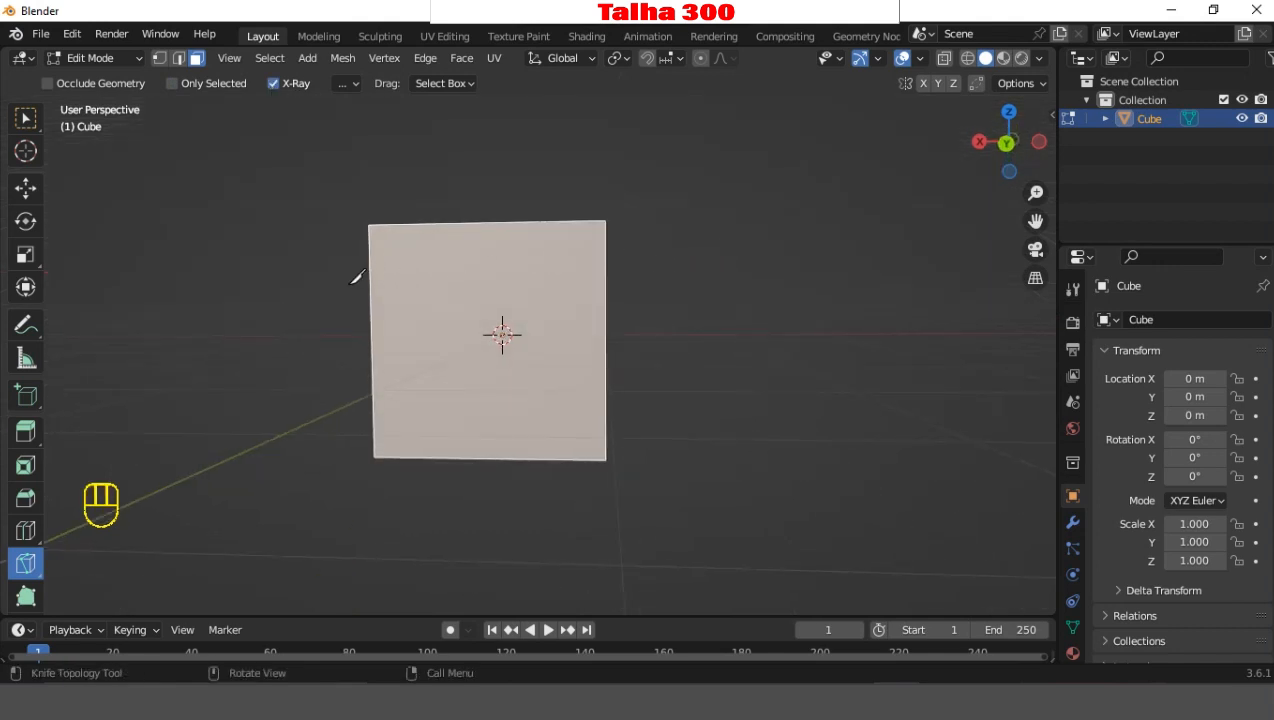
- Cut a nearly horizontal line edge to edge across the middle of the side face, through the cube
middle_click_drag(321, 301, 350, 318)
left_click(358, 320)
left_click(601, 308)
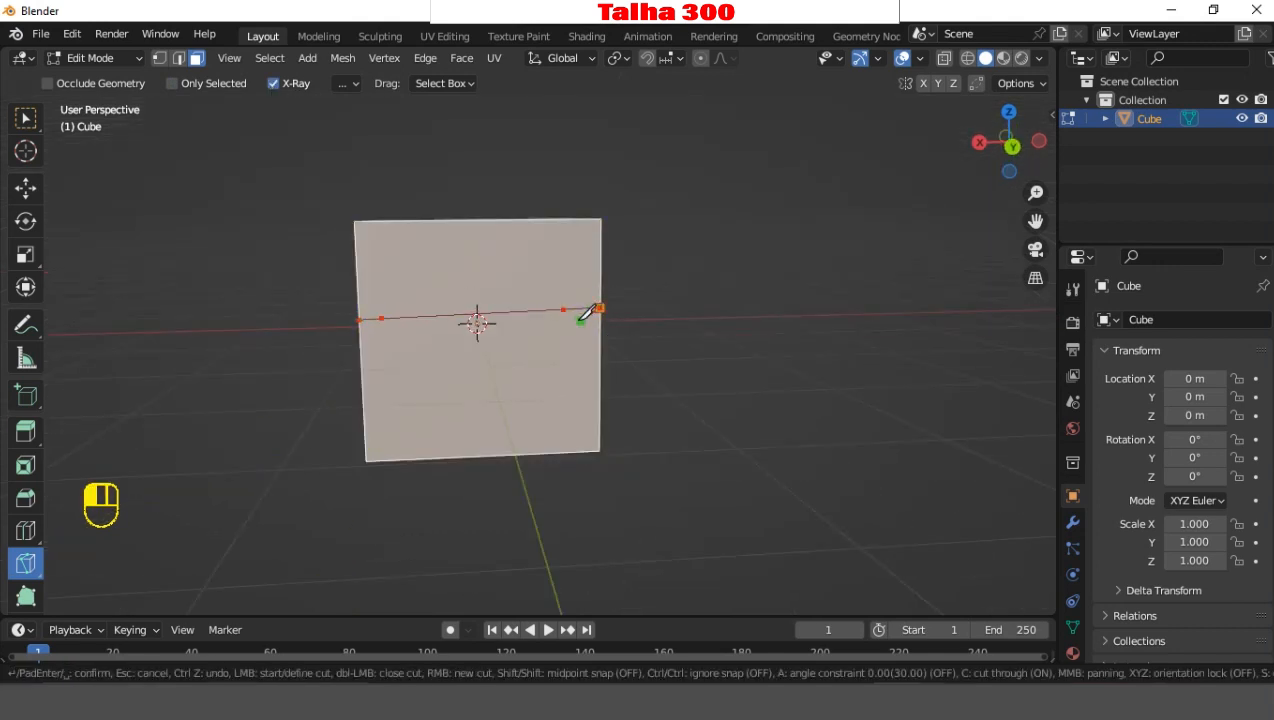
key("Return")
- Examine the cut around the cube from several angles and in wireframe shading, and return to solid shading
middle_click_drag(773, 327, 577, 249)
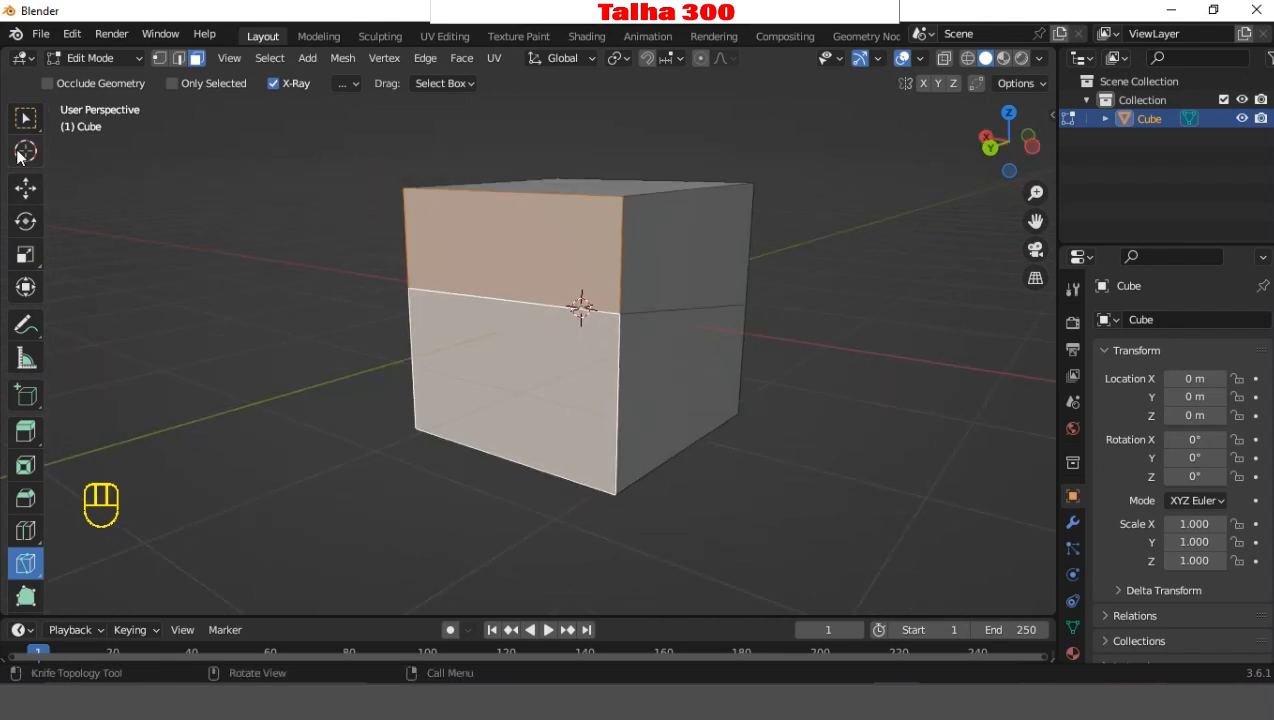
left_click(25, 118)
middle_click_drag(667, 254, 623, 407)
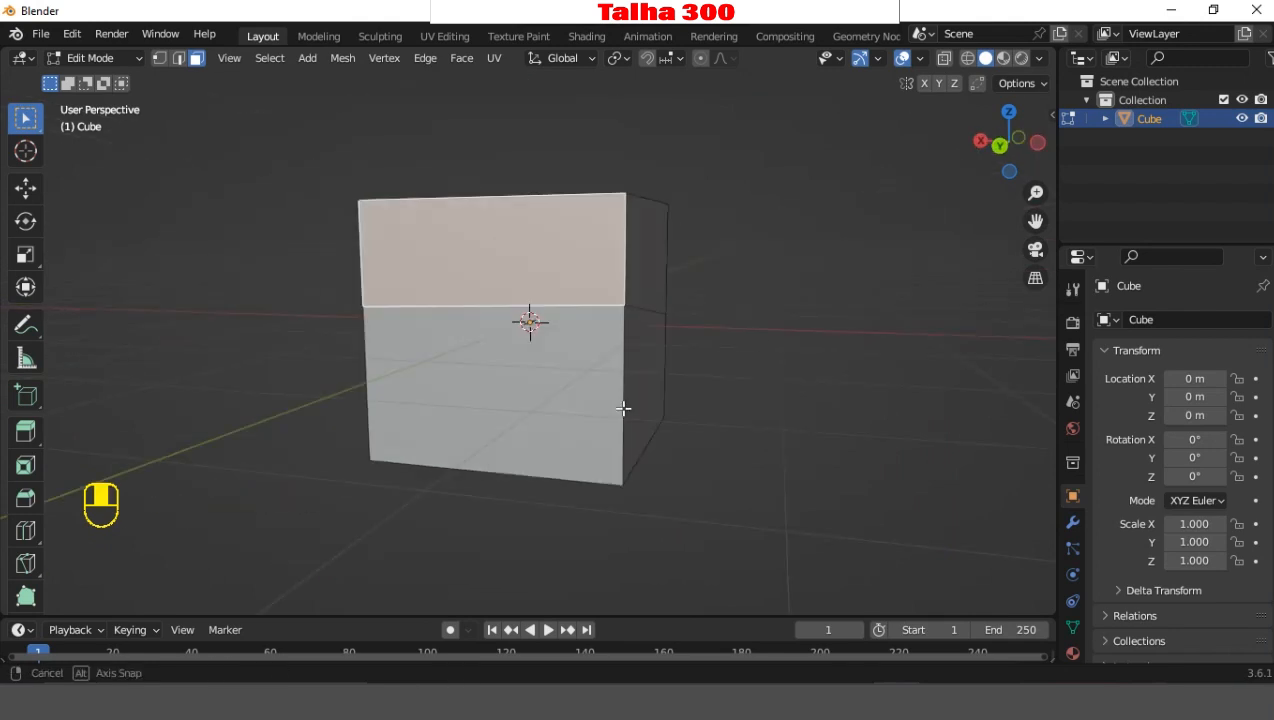
left_click(966, 58)
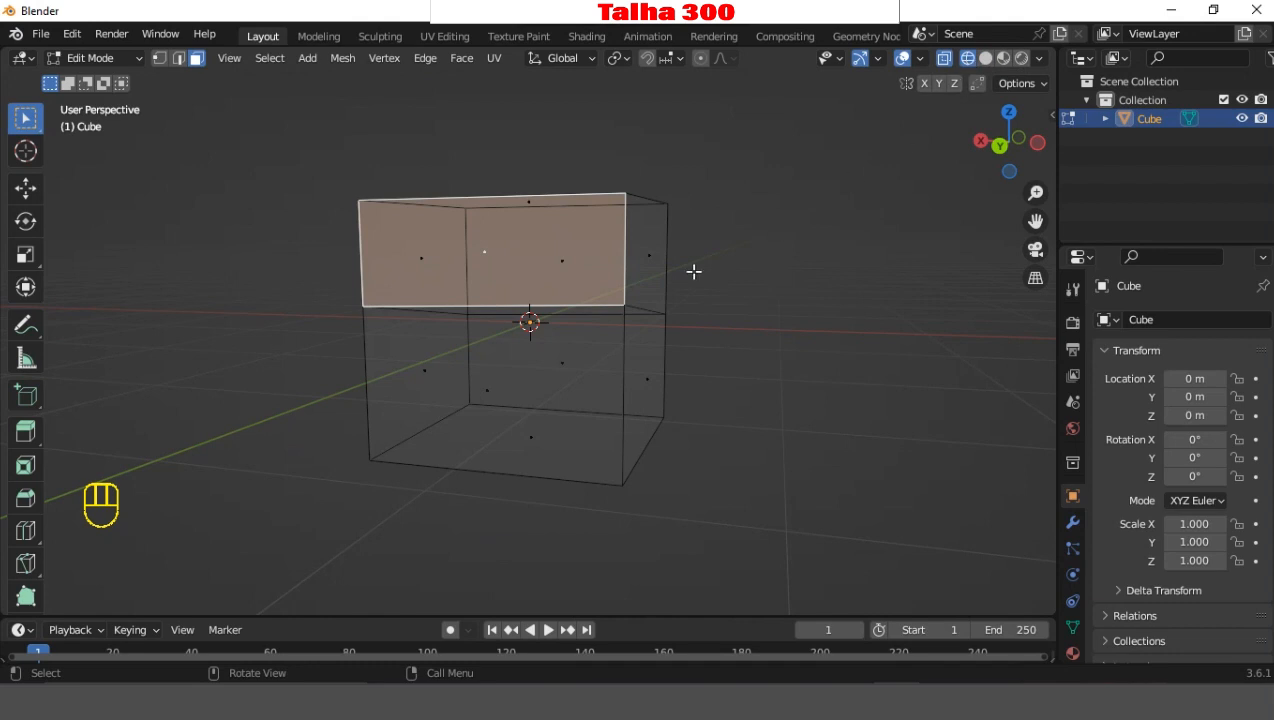
left_click(986, 58)
mouse_move(850, 280)
middle_mouse_down()
mouse_move(799, 245)
mouse_move(745, 240)
middle_mouse_up()
middle_click_drag(659, 313, 671, 270)
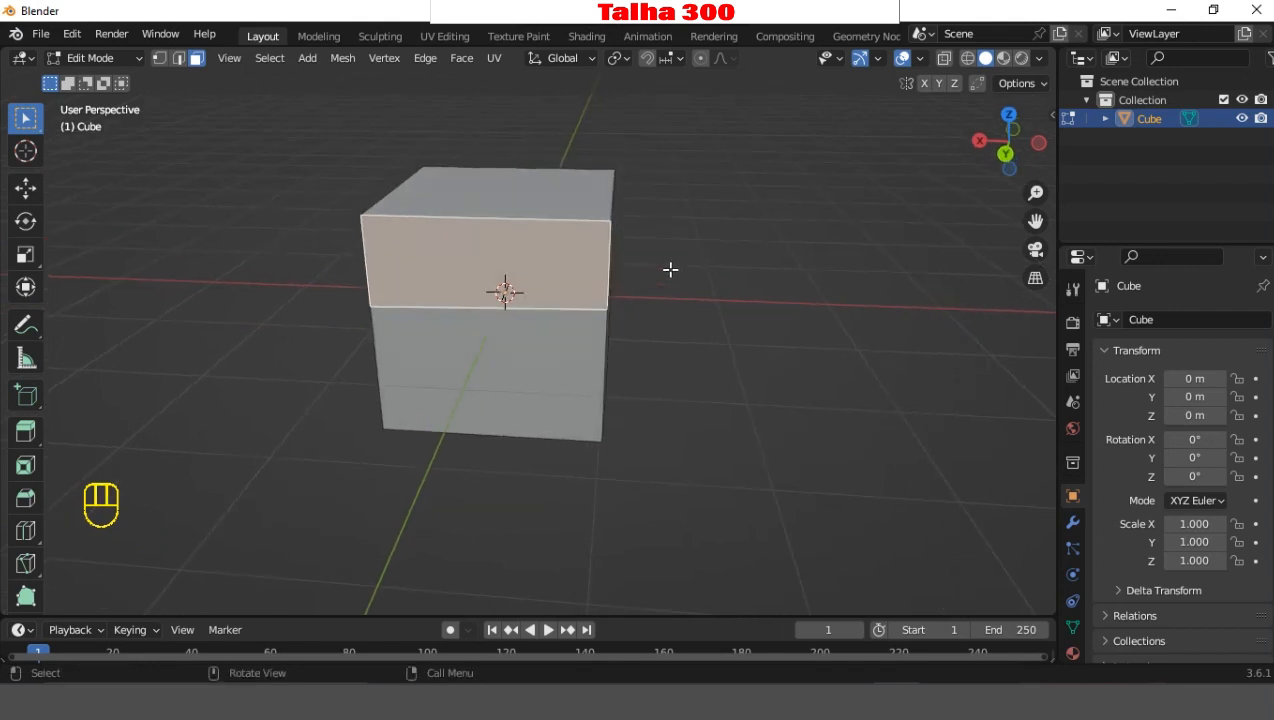
- Undo the horizontal cut and reactivate the Knife tool with Occlude Geometry turned on
key("ctrl+z")
key("ctrl+z")
left_click(26, 562)
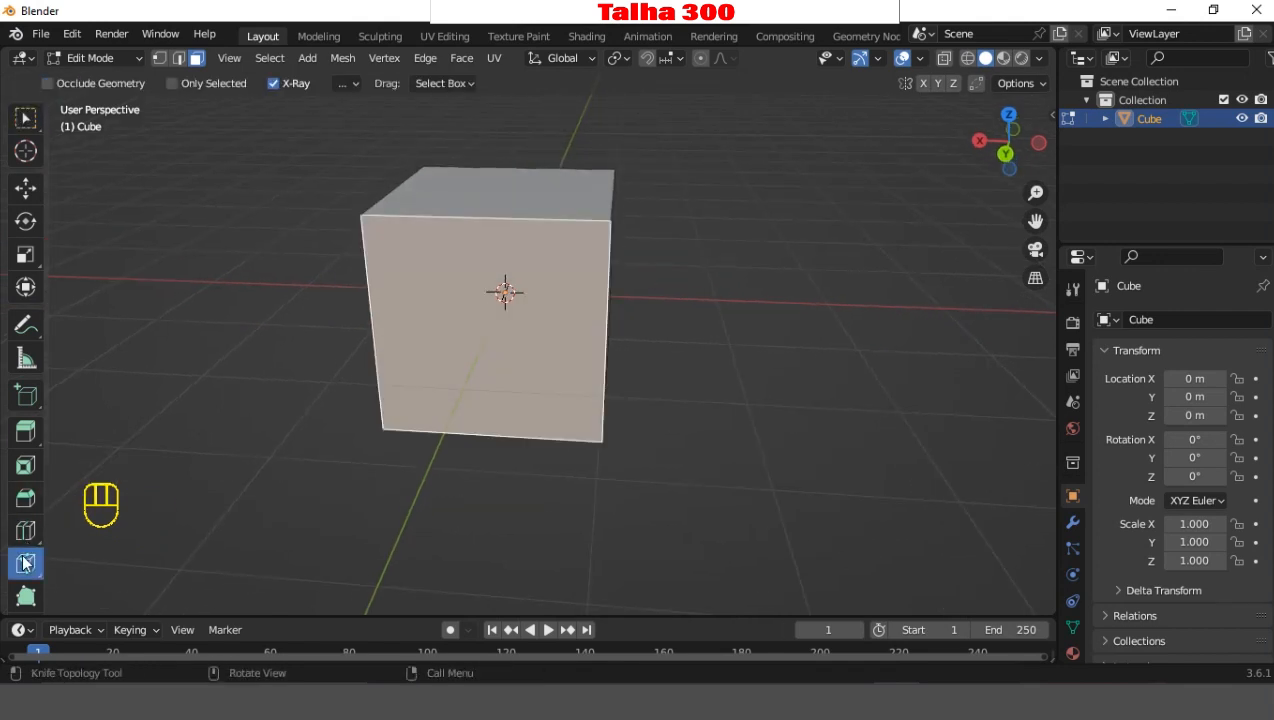
scroll(589, 192, "down", 1)
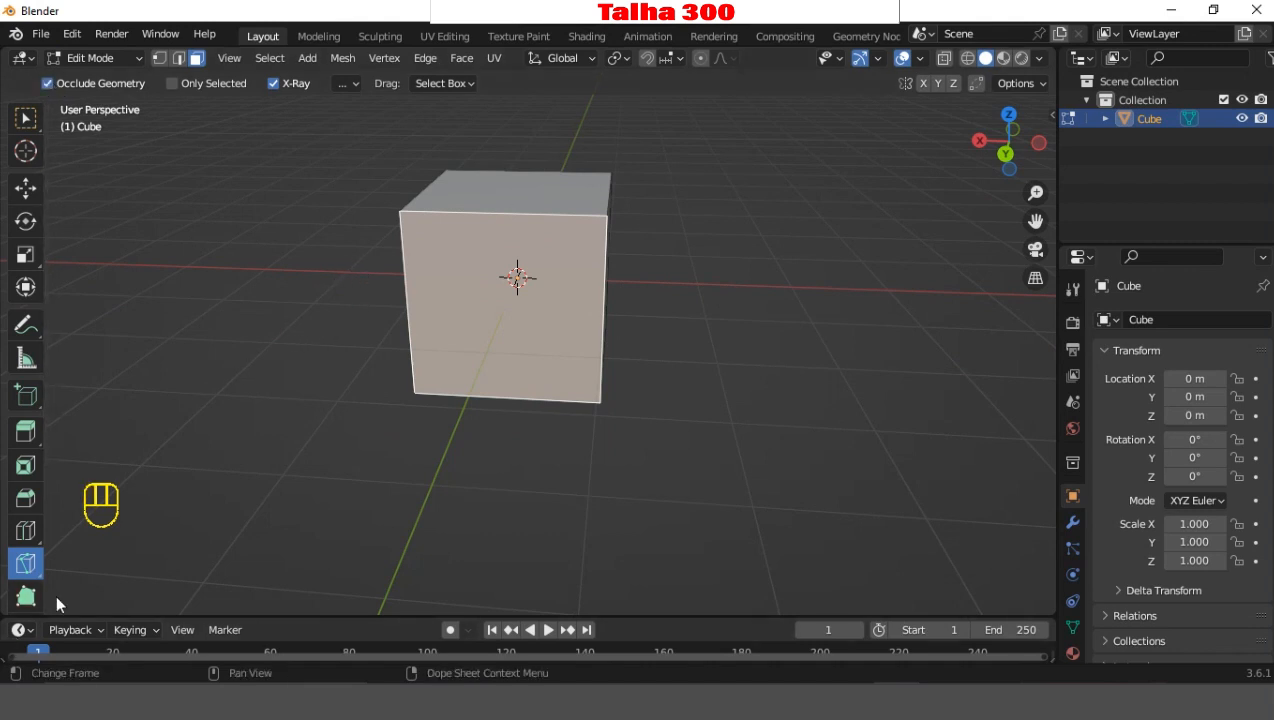
middle_click_drag(524, 532, 548, 383)
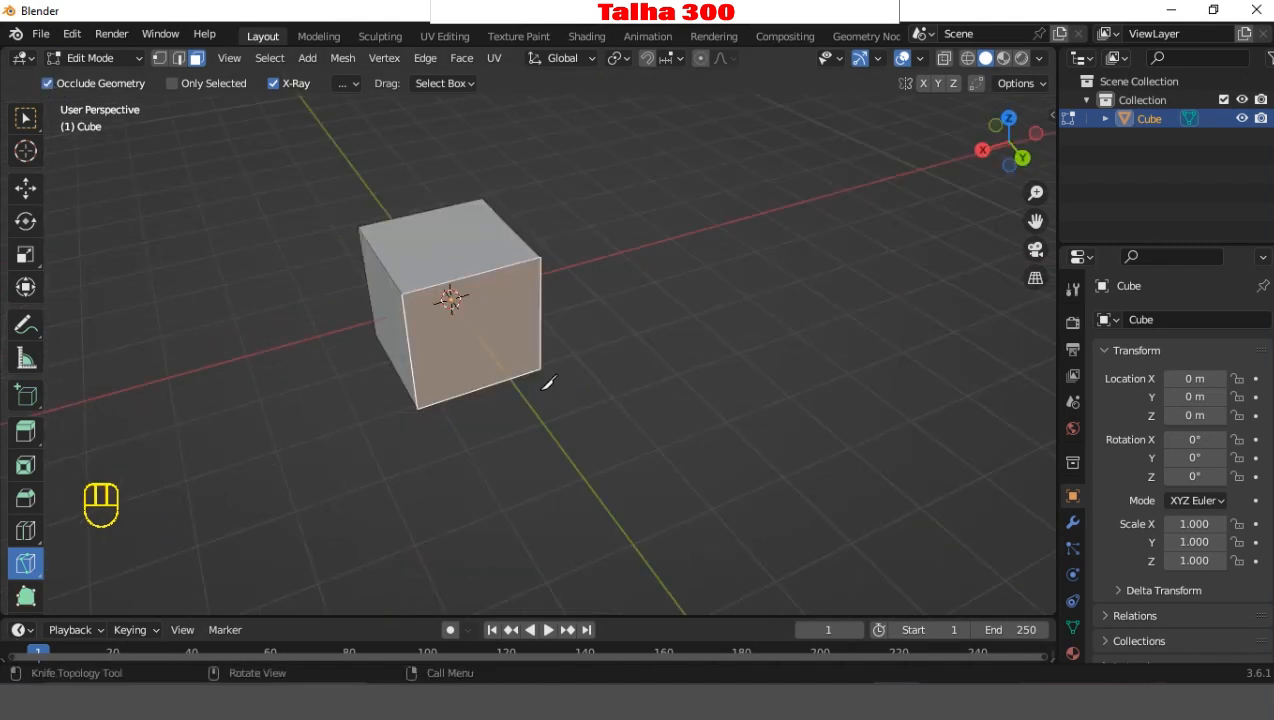
- Switch from the Knife tool to the Bisect tool
left_click(28, 566)
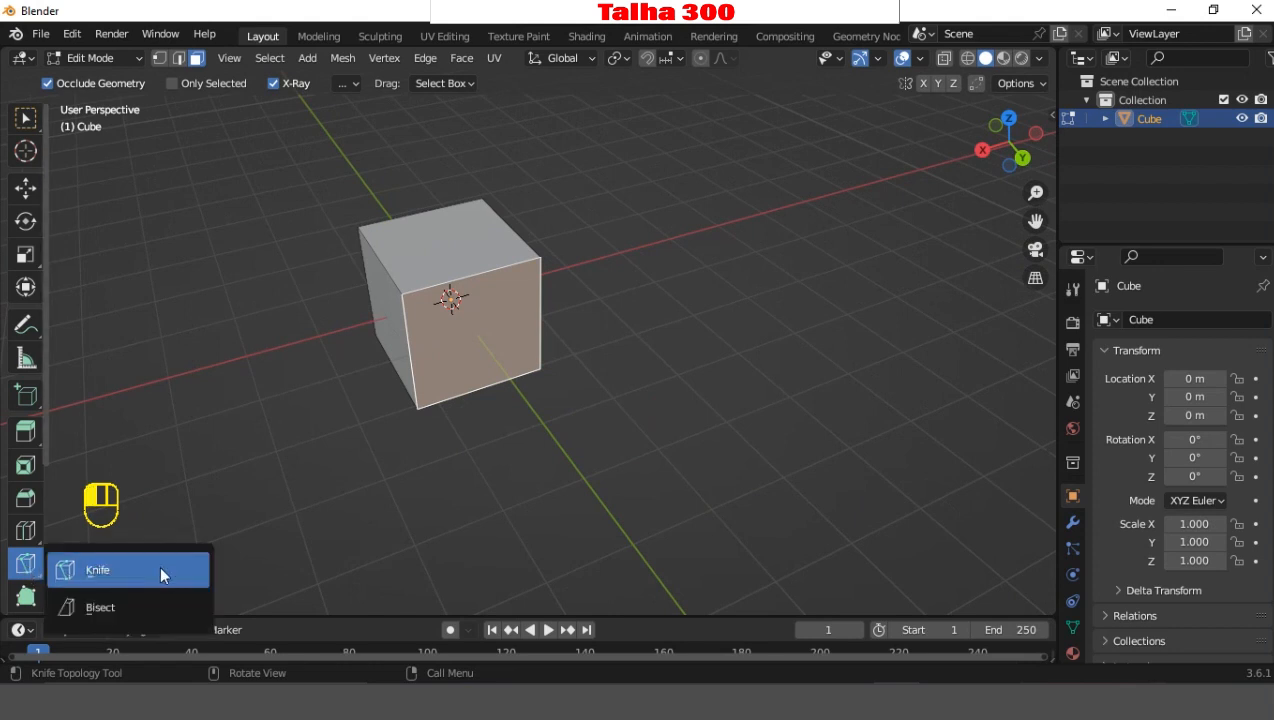
left_click(128, 610)
scroll(376, 530, "up", 3)
middle_click_drag(600, 305, 469, 260)
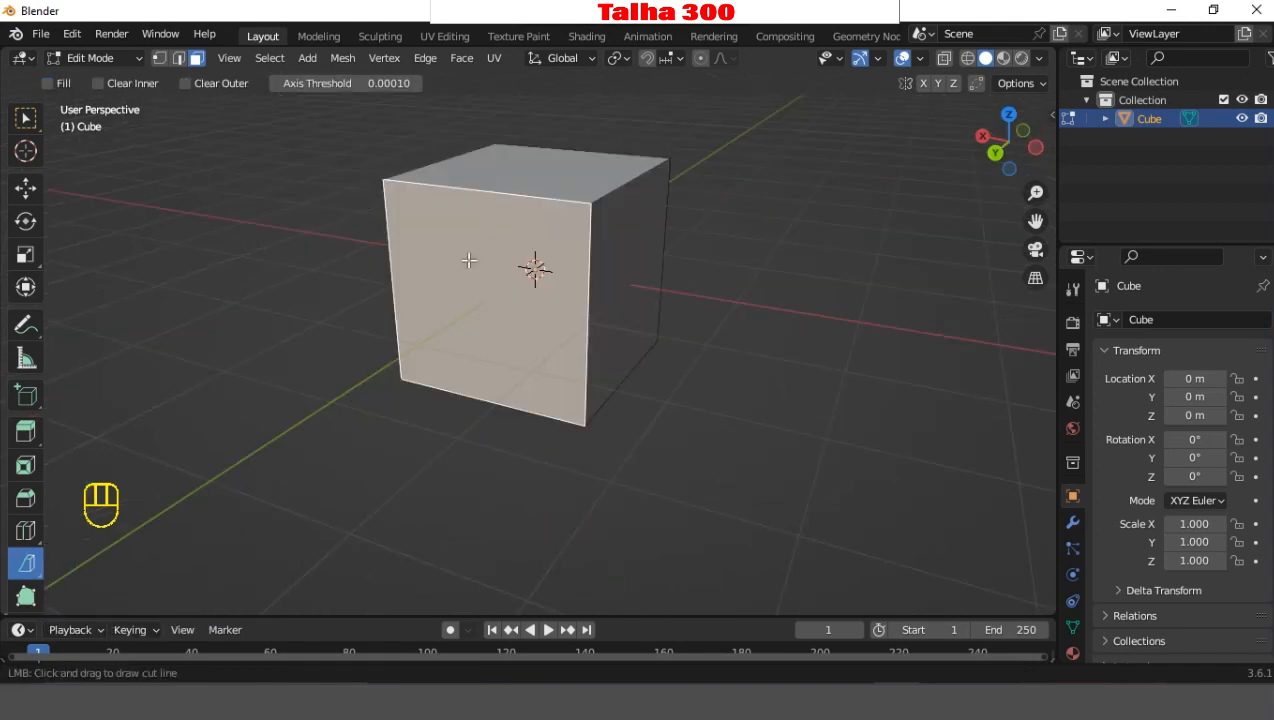
- Draw a bisect line across the selected side face, view it from other angles, and undo it
left_click_drag(469, 260, 583, 279)
mouse_move(680, 293)
middle_mouse_down()
mouse_move(708, 330)
mouse_move(633, 316)
mouse_move(122, 361)
mouse_move(142, 344)
mouse_move(483, 327)
mouse_move(697, 381)
mouse_move(586, 380)
mouse_move(916, 398)
mouse_move(461, 375)
mouse_move(523, 401)
mouse_move(768, 450)
mouse_move(580, 370)
mouse_move(707, 417)
mouse_move(455, 441)
mouse_move(407, 259)
middle_mouse_up()
key("ctrl+z")
- Select the whole cube and bisect it with a slightly sloping line drawn across its full width
key("a")
mouse_move(392, 250)
left_mouse_down()
mouse_move(669, 337)
mouse_move(694, 317)
left_mouse_up()
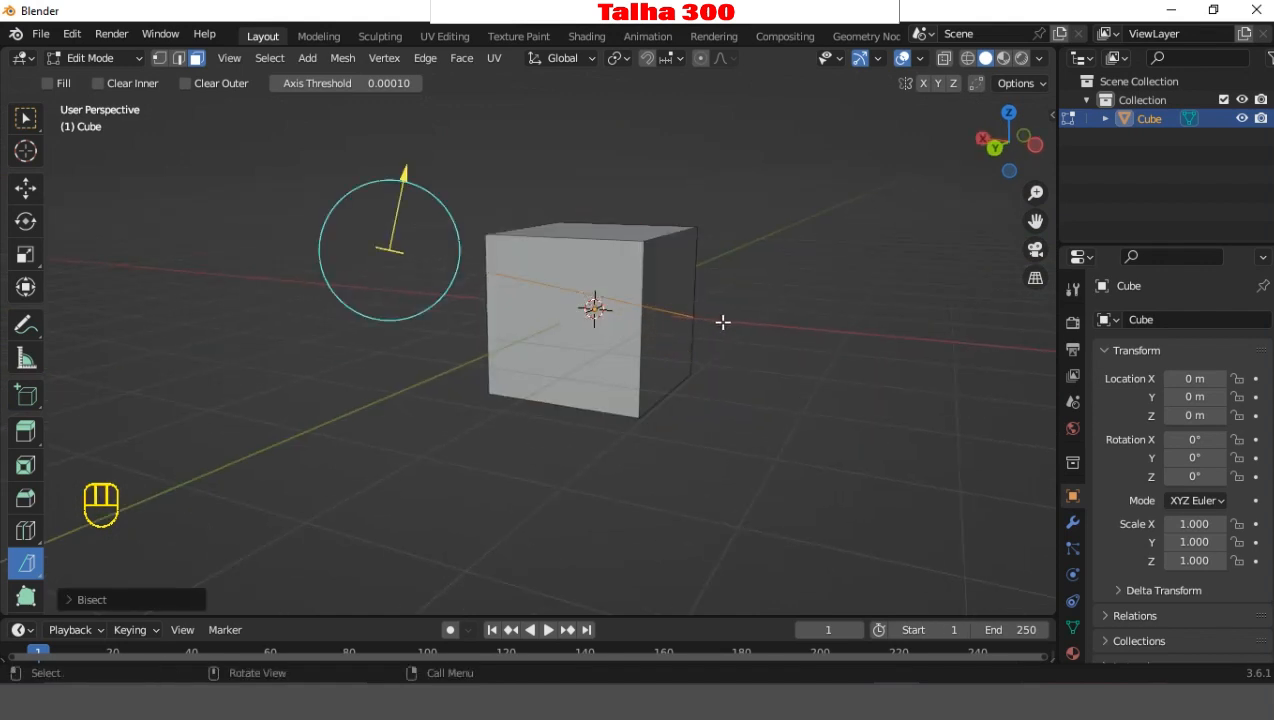
middle_click_drag(826, 360, 190, 405)
middle_click_drag(748, 390, 350, 352)
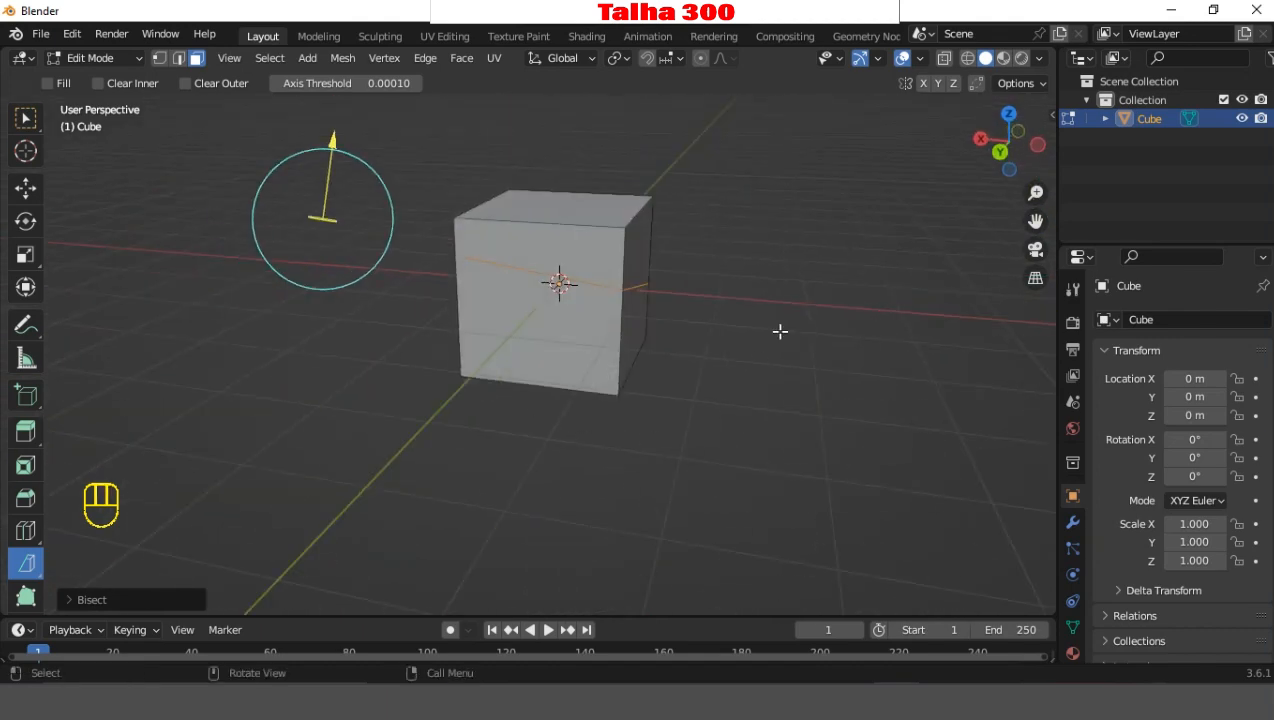
middle_click_drag(814, 279, 768, 270)
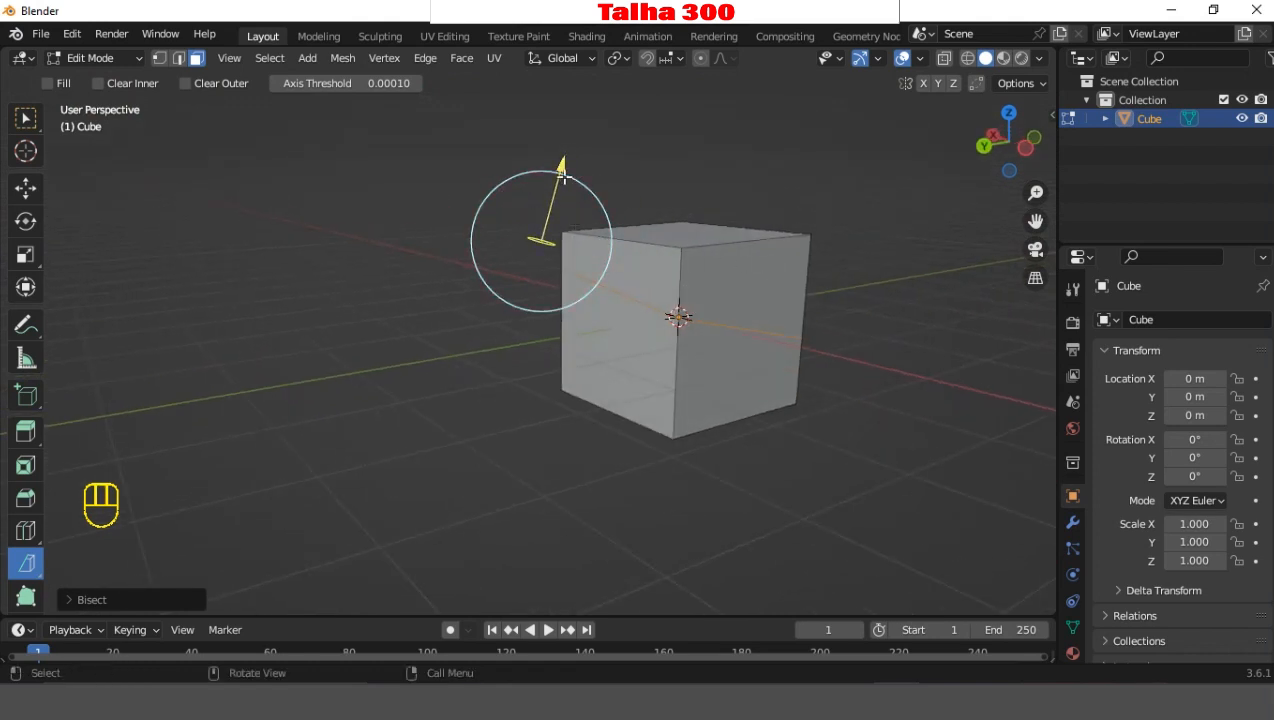
- Shift the bisect plane along its normal and tilt it so the cut runs diagonally across the lower part of the side face
left_click_drag(563, 172, 568, 165)
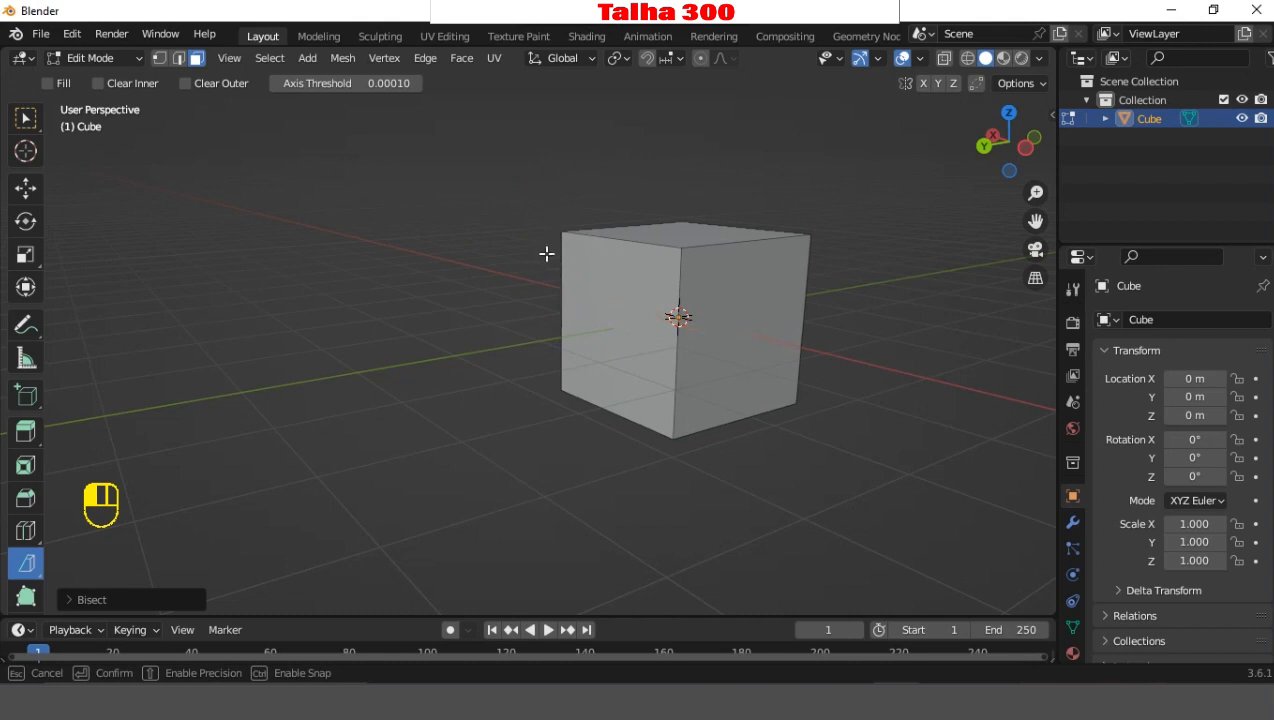
left_click_drag(546, 254, 582, 210)
left_click_drag(674, 119, 641, 166)
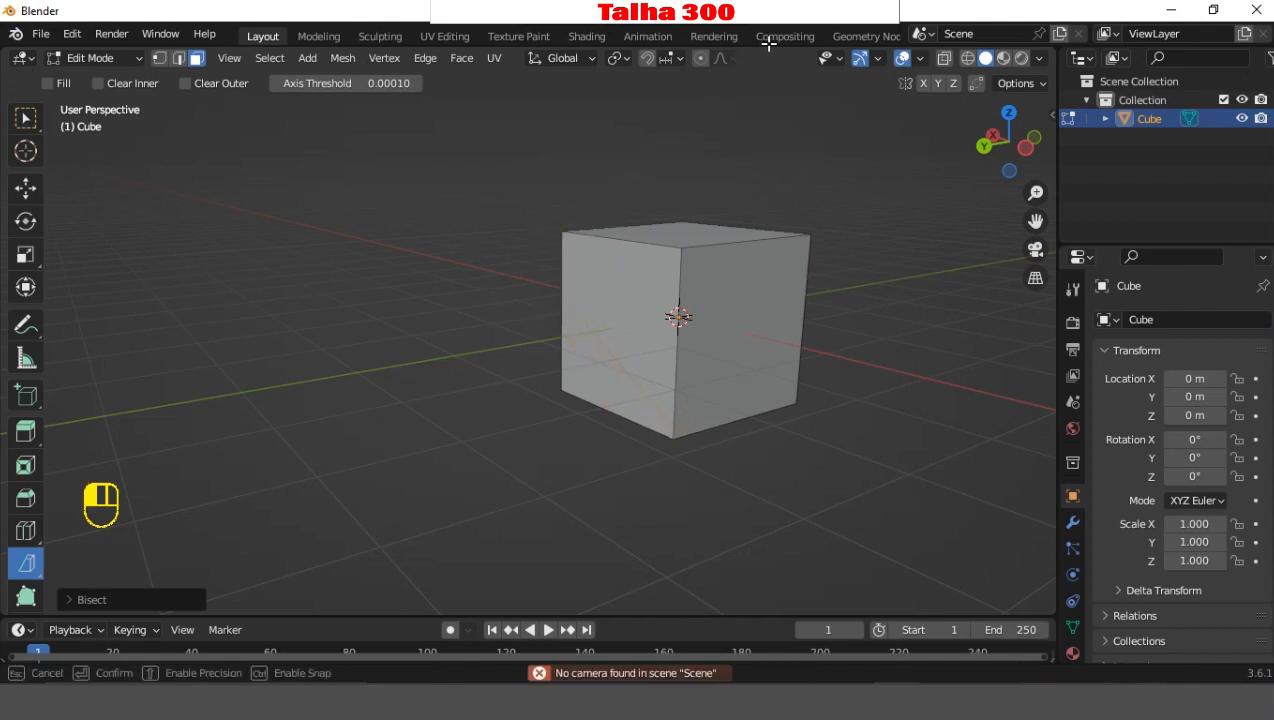
left_click_drag(768, 44, 609, 205)
- Slide the diagonal cut towards and away from the side face's lower corner using the bisect gizmo, and tilt it more steeply
middle_click_drag(879, 461, 773, 432)
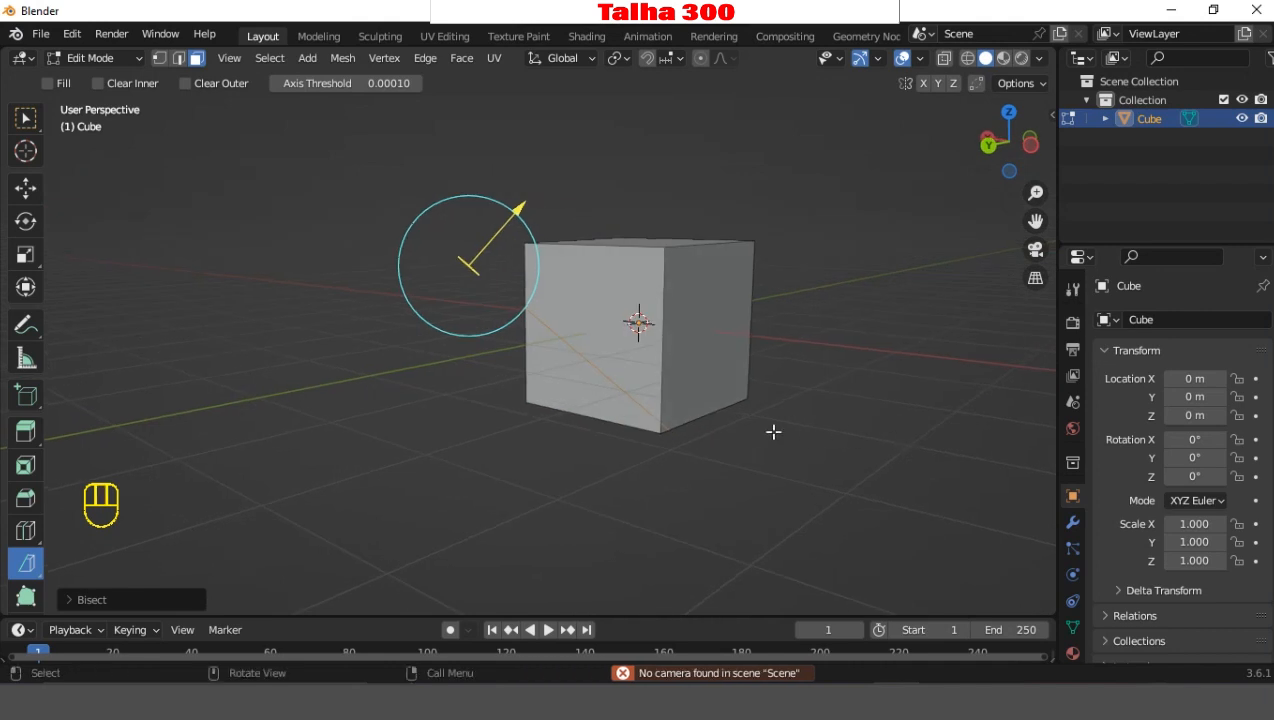
scroll(773, 432, "up", 2)
left_click_drag(525, 157, 525, 160)
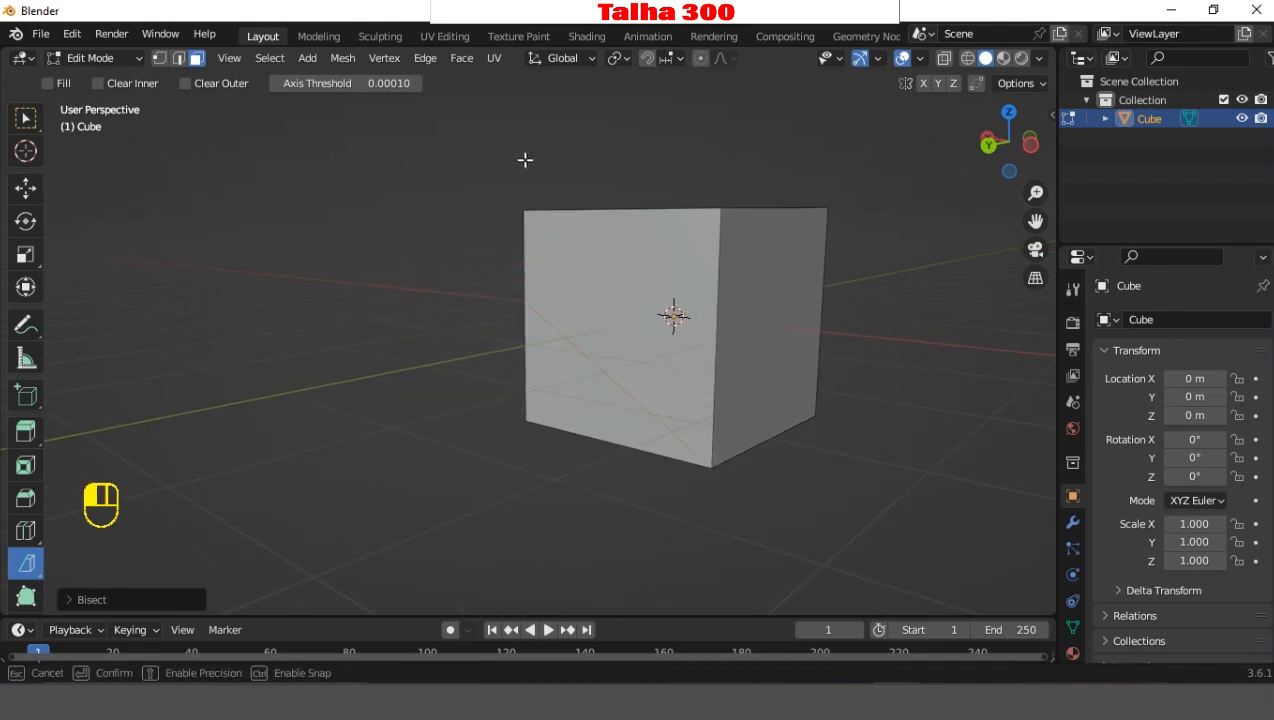
left_click_drag(696, 129, 765, 108)
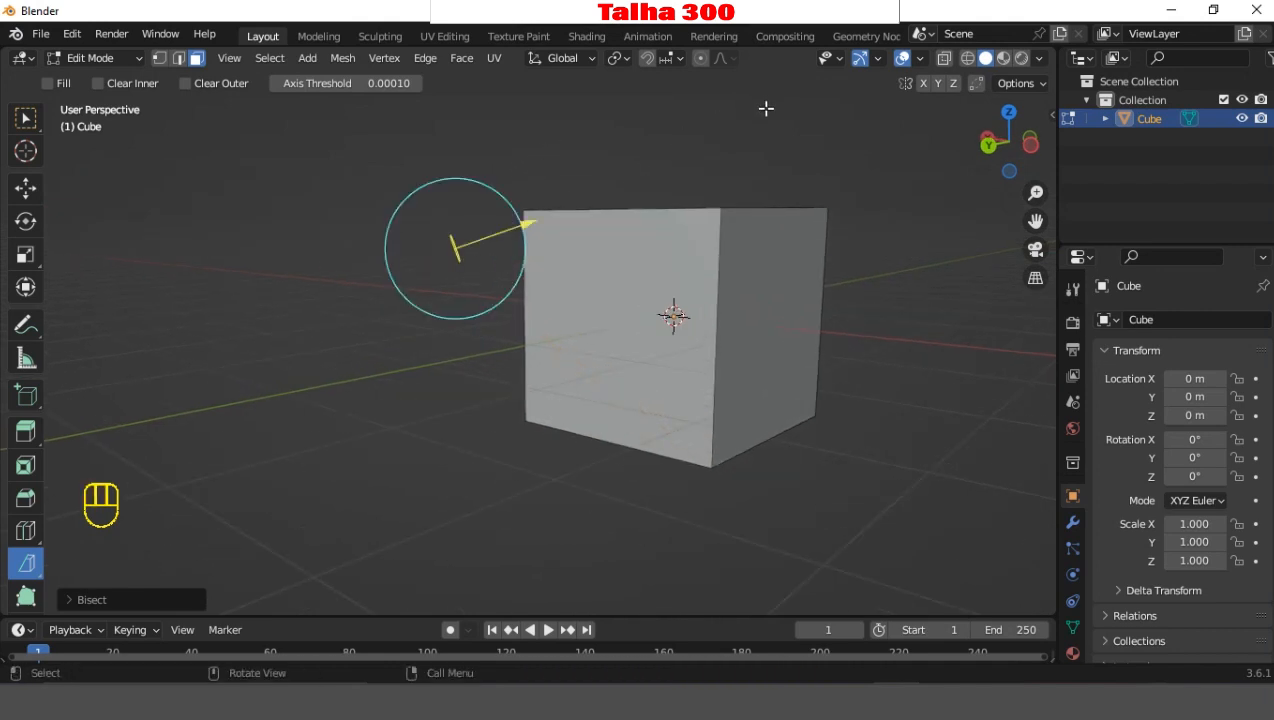
left_click_drag(529, 222, 554, 204)
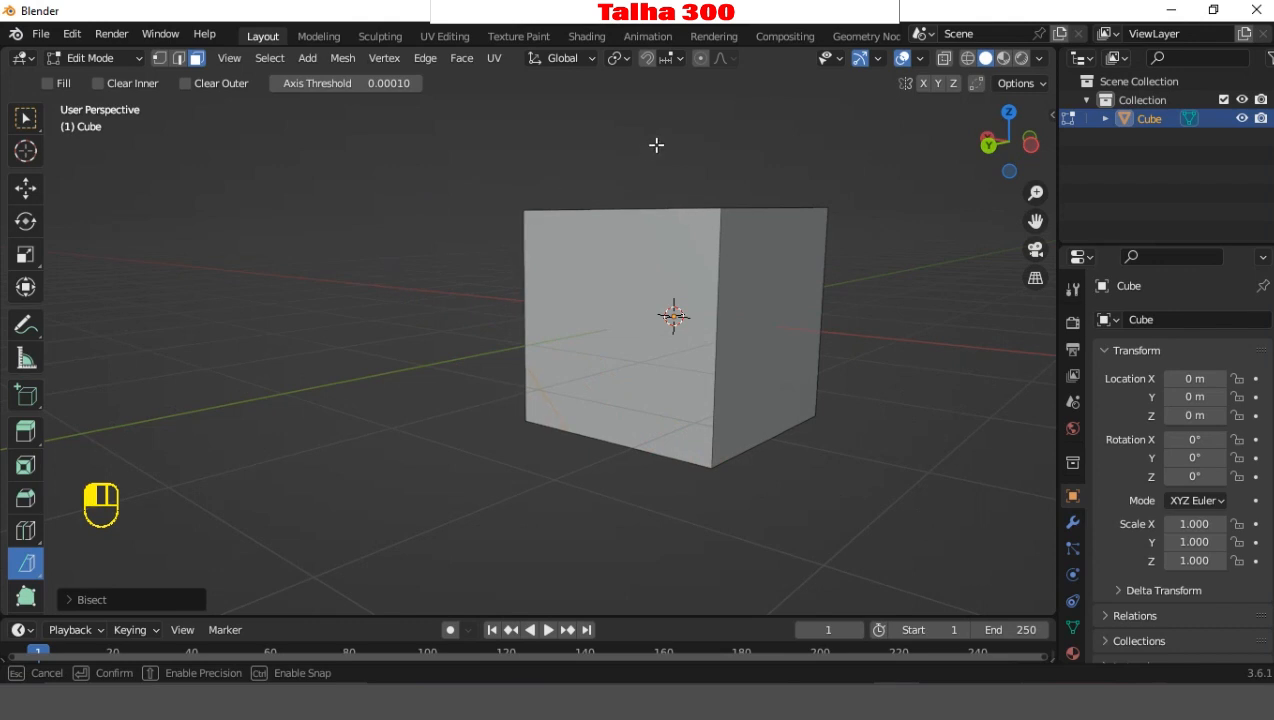
left_click_drag(656, 145, 475, 430)
- Offset the bisect plane so it cuts diagonally through the cube, and check the cut from other angles
middle_click_drag(475, 430, 367, 545)
scroll(398, 495, "up", 3)
scroll(367, 492, "down", 5)
left_click_drag(321, 227, 335, 207)
scroll(810, 313, "up", 3)
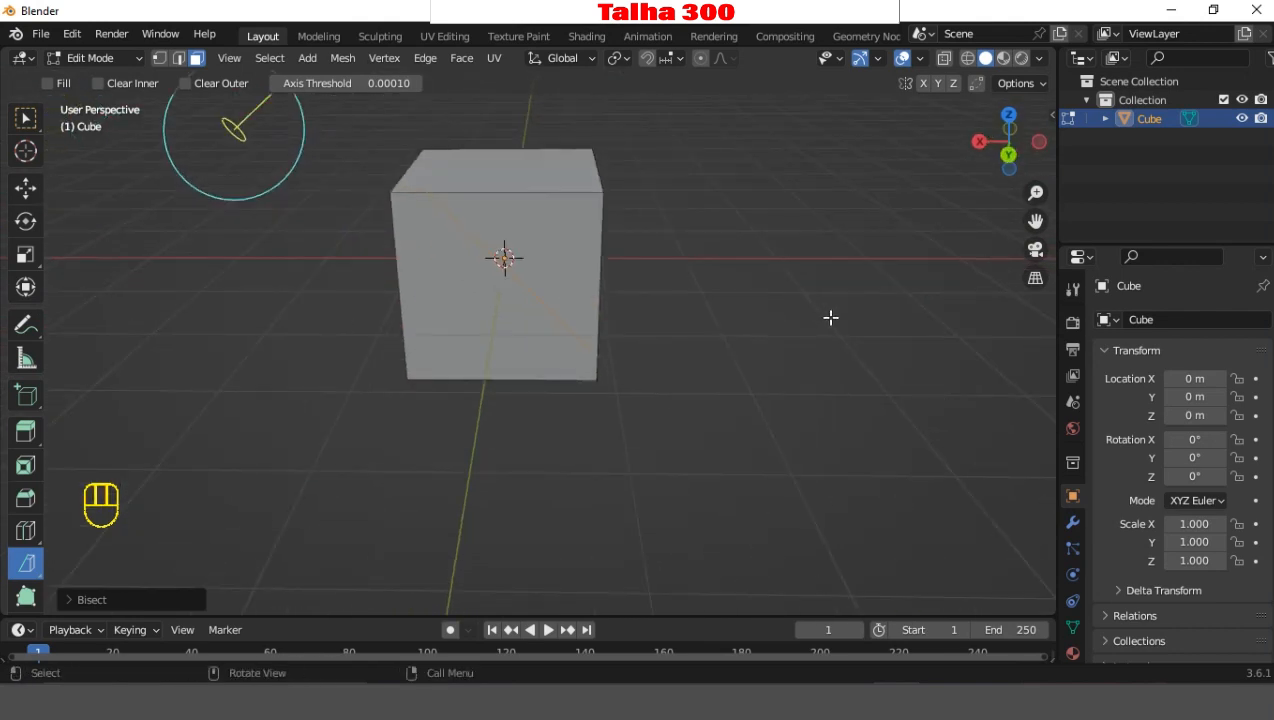
middle_click_drag(830, 316, 697, 365)
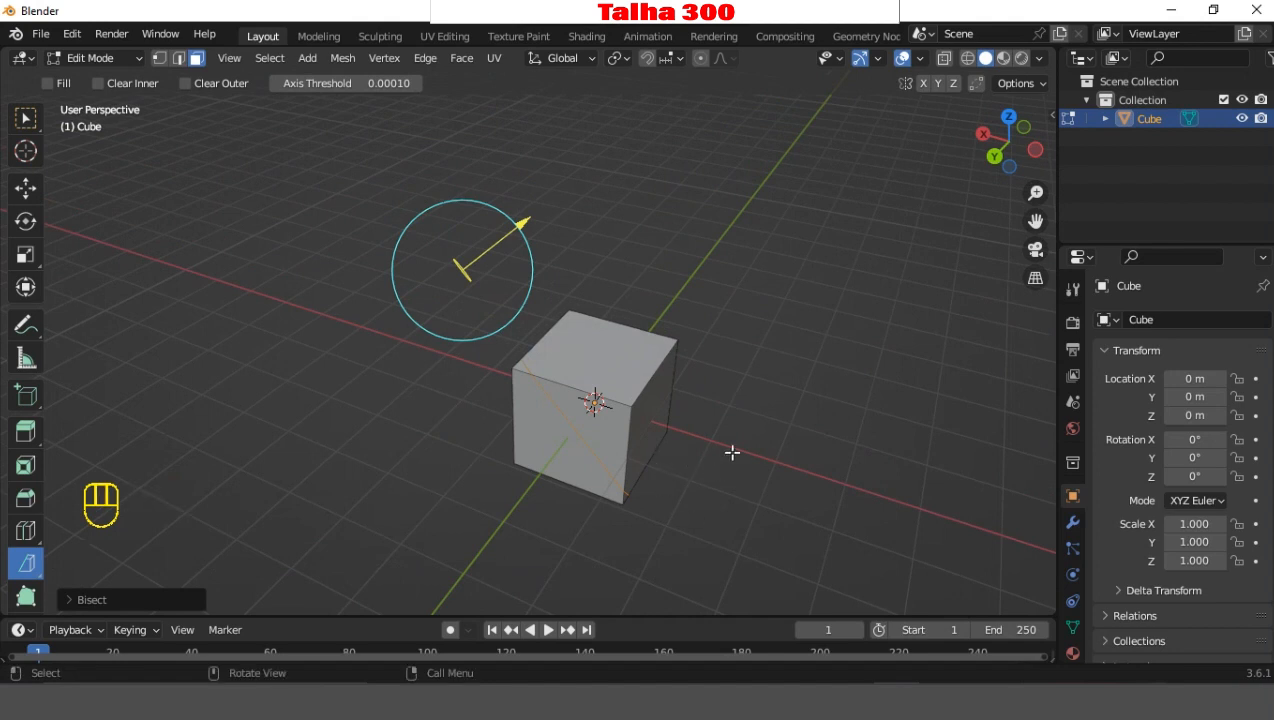
middle_click_drag(731, 452, 729, 428)
- Rotate and offset the bisect plane so the cut crosses the cube's top face and an adjoining side
left_click_drag(436, 241, 408, 290)
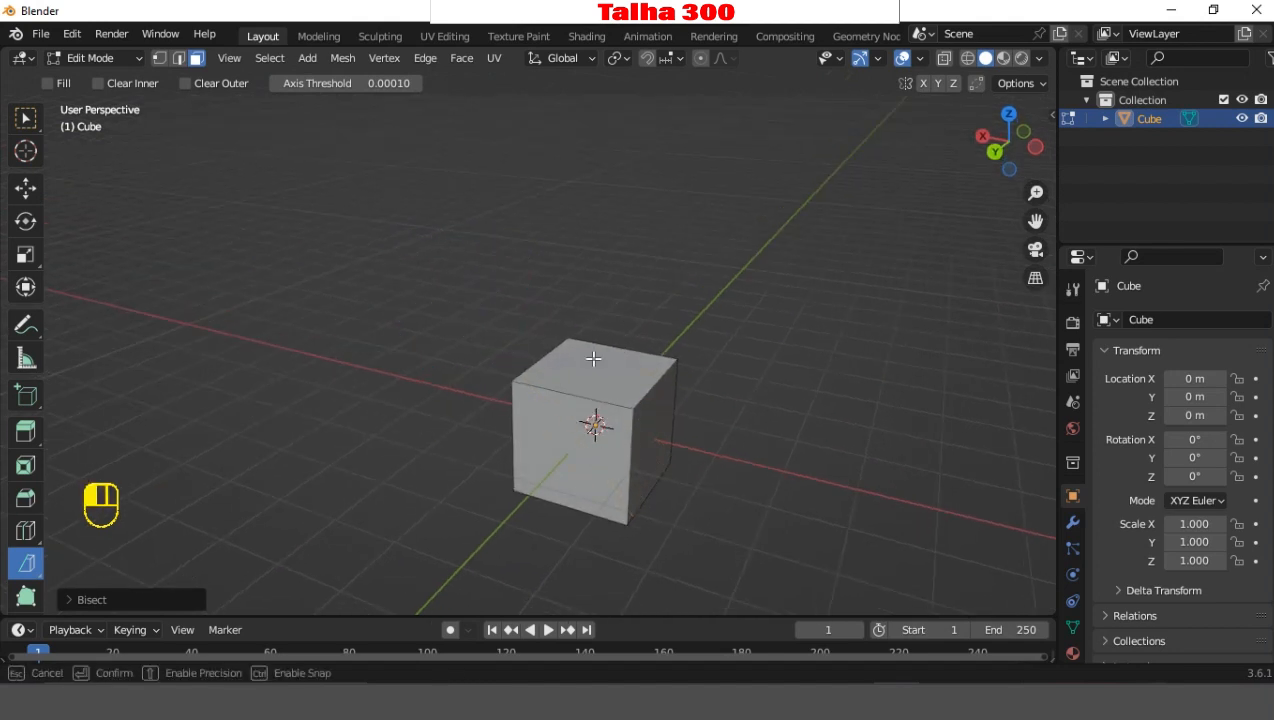
left_click_drag(384, 326, 486, 246)
left_click_drag(431, 284, 445, 275)
middle_click_drag(812, 269, 753, 287)
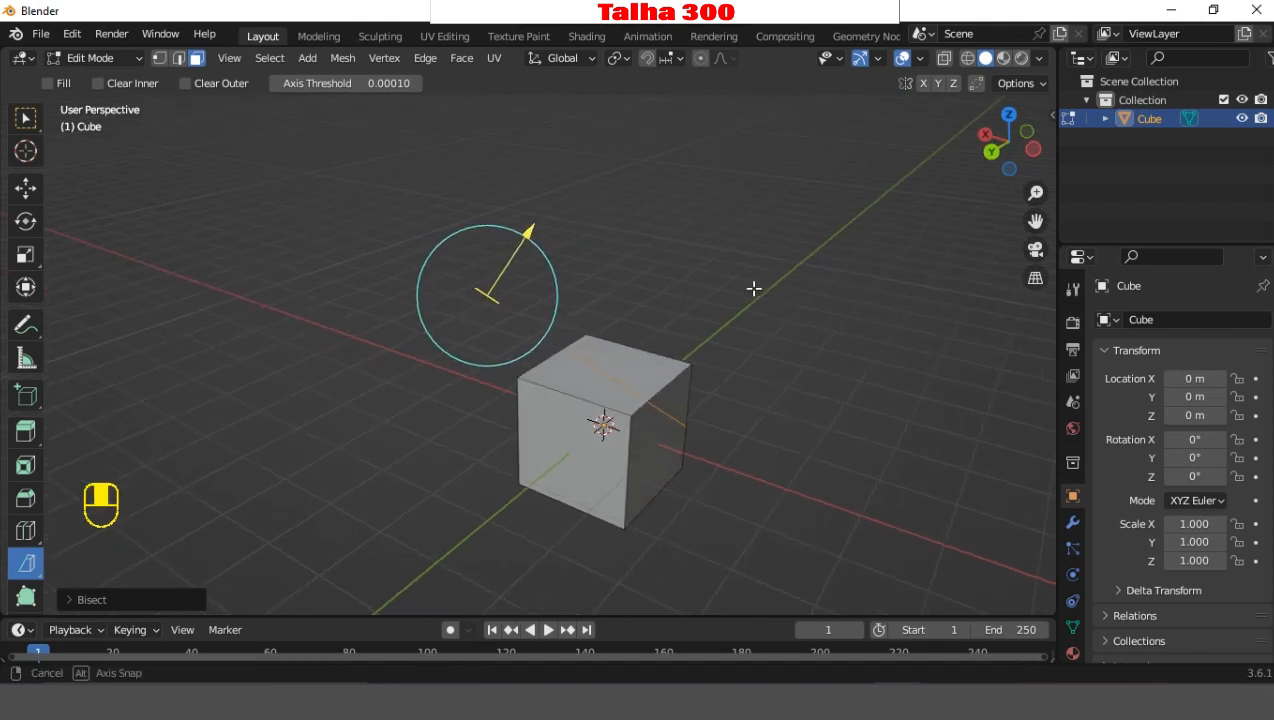
left_click_drag(450, 242, 443, 258)
- Readjust the bisect plane from a front view so the cut slopes diagonally down across the front face
middle_click_drag(768, 259, 401, 319)
left_click_drag(410, 296, 418, 328)
scroll(733, 412, "up", 3)
middle_click_drag(784, 427, 758, 410)
key("Return")
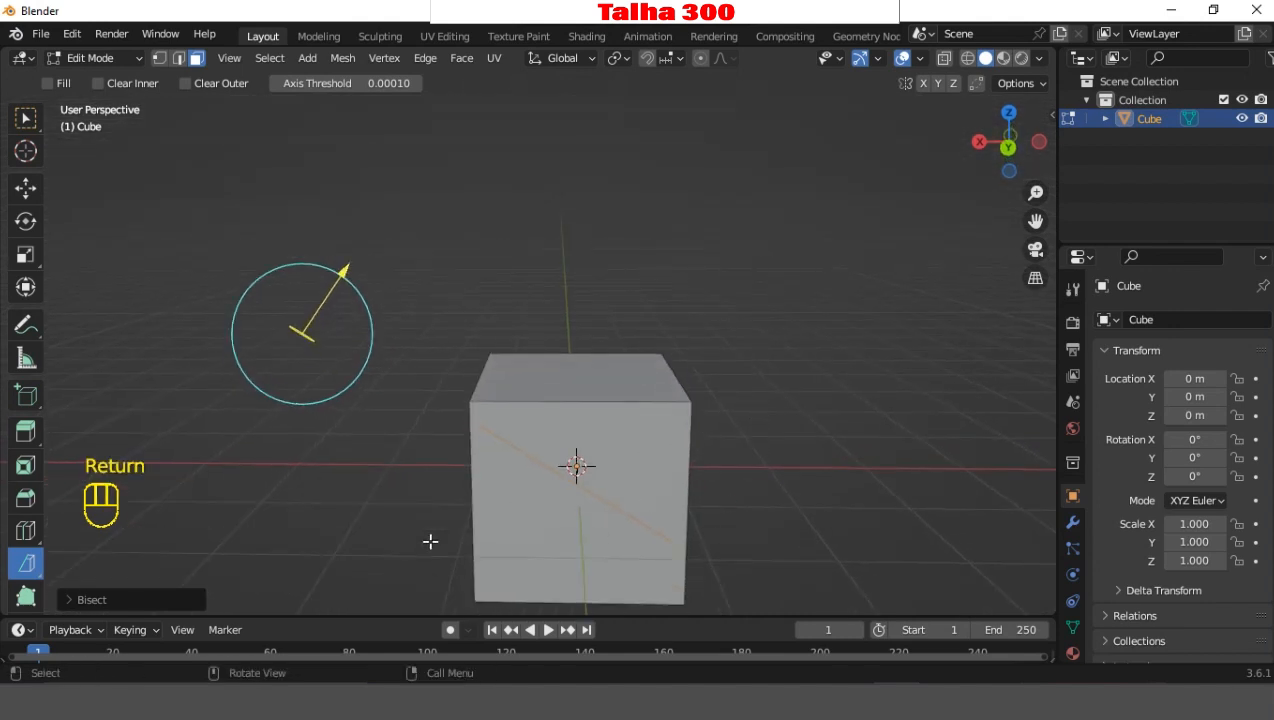
scroll(570, 542, "down", 3)
key("Return")
scroll(664, 407, "up", 1)
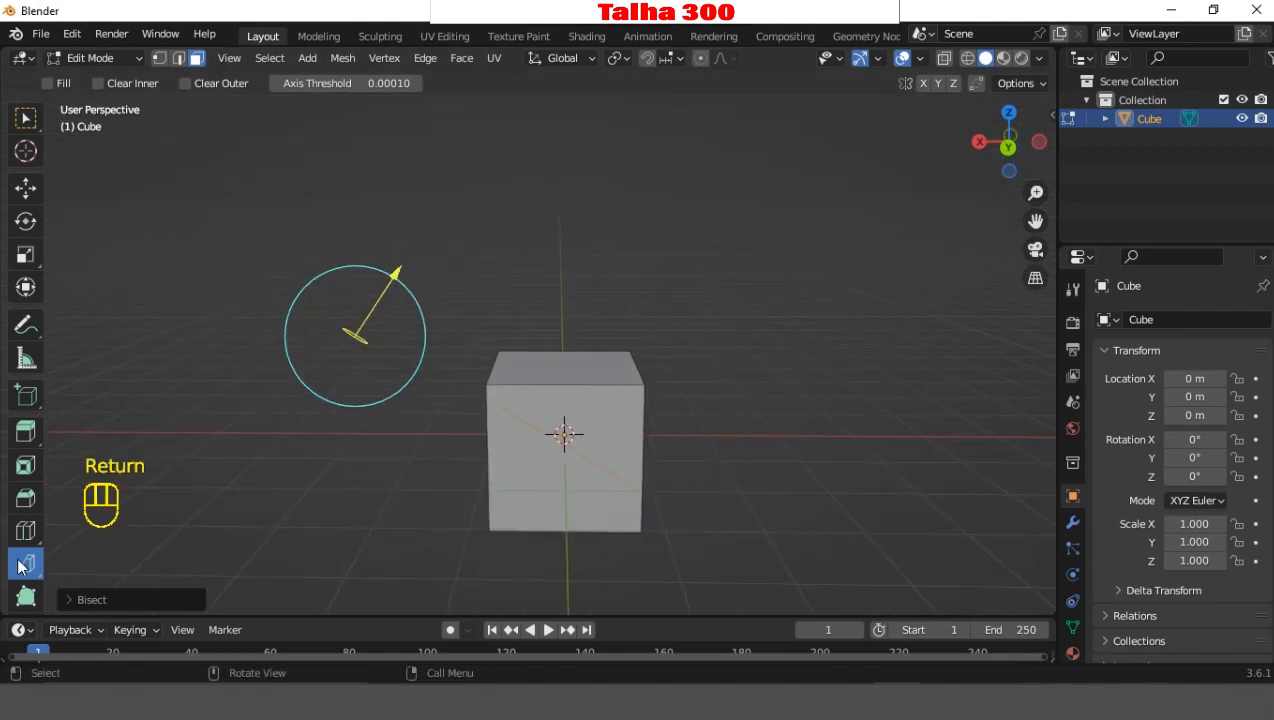
- Expand the Bisect settings and set Plane Point to 3.37, -0.542, 1.31 m and Plane Normal to -0.452, -0.414, 0.651
left_click(90, 602)
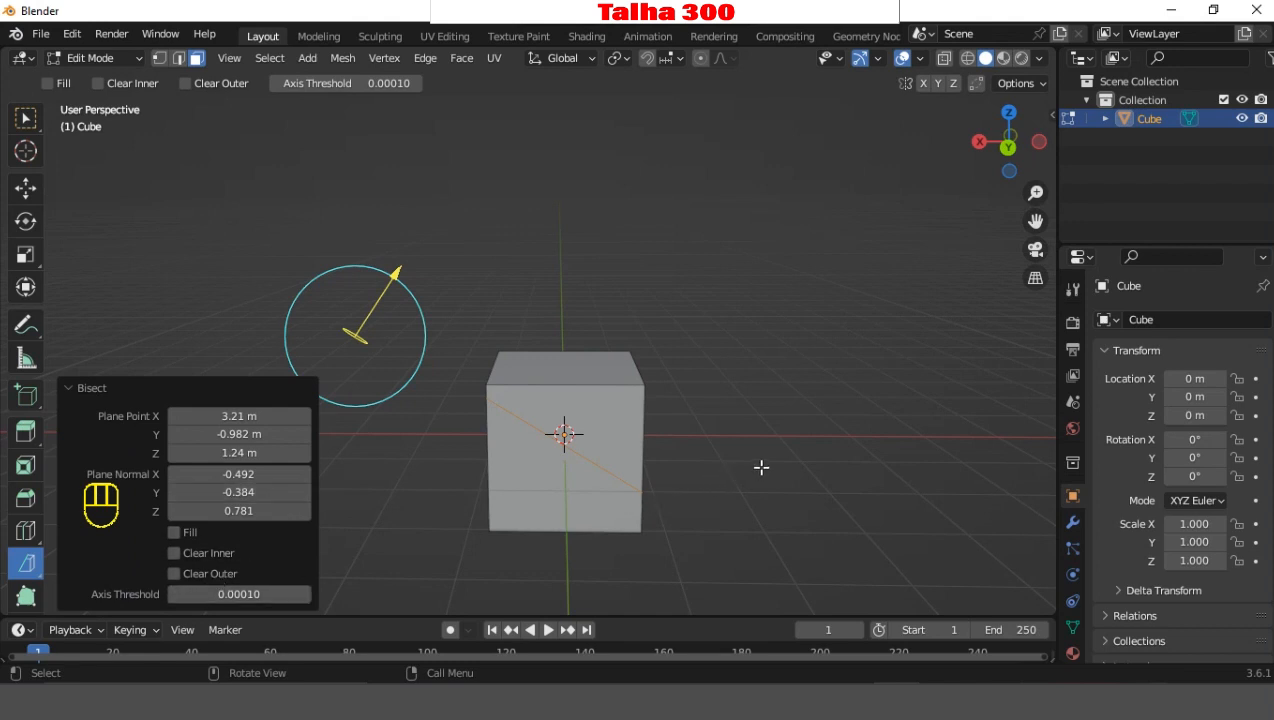
middle_click_drag(760, 457, 748, 412, "shift")
scroll(490, 538, "up", 2)
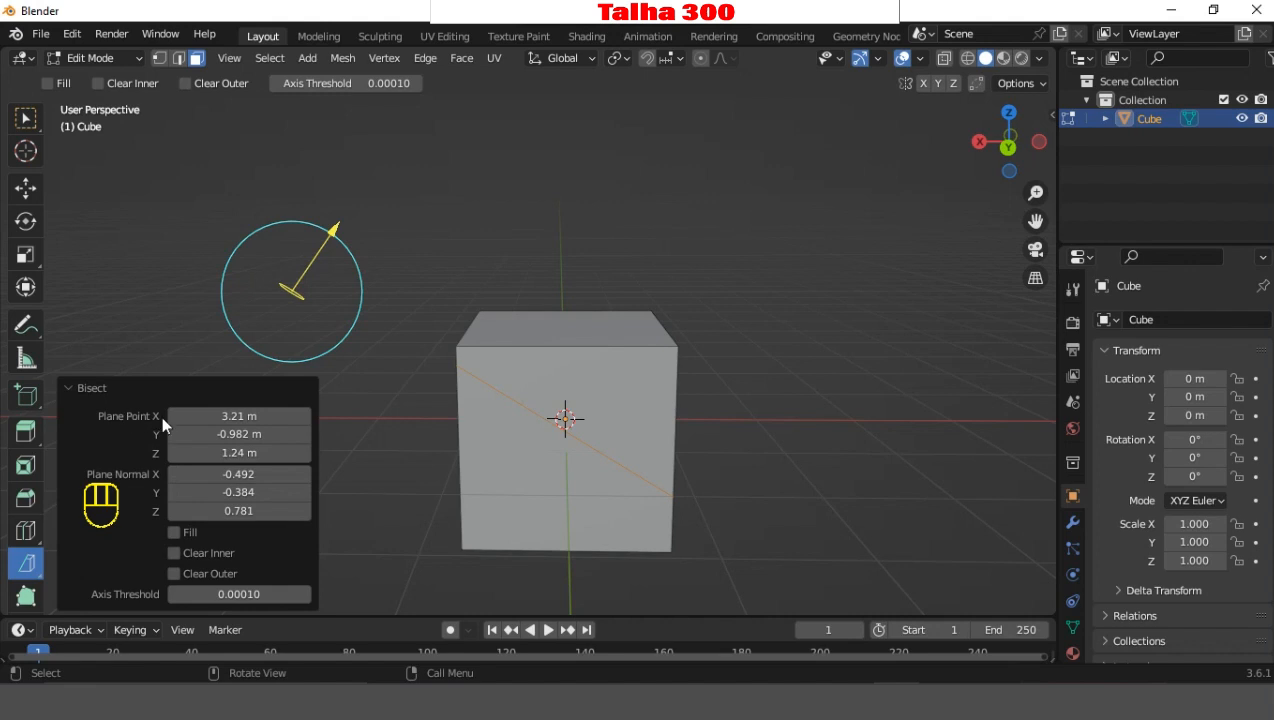
left_click_drag(176, 417, 250, 417)
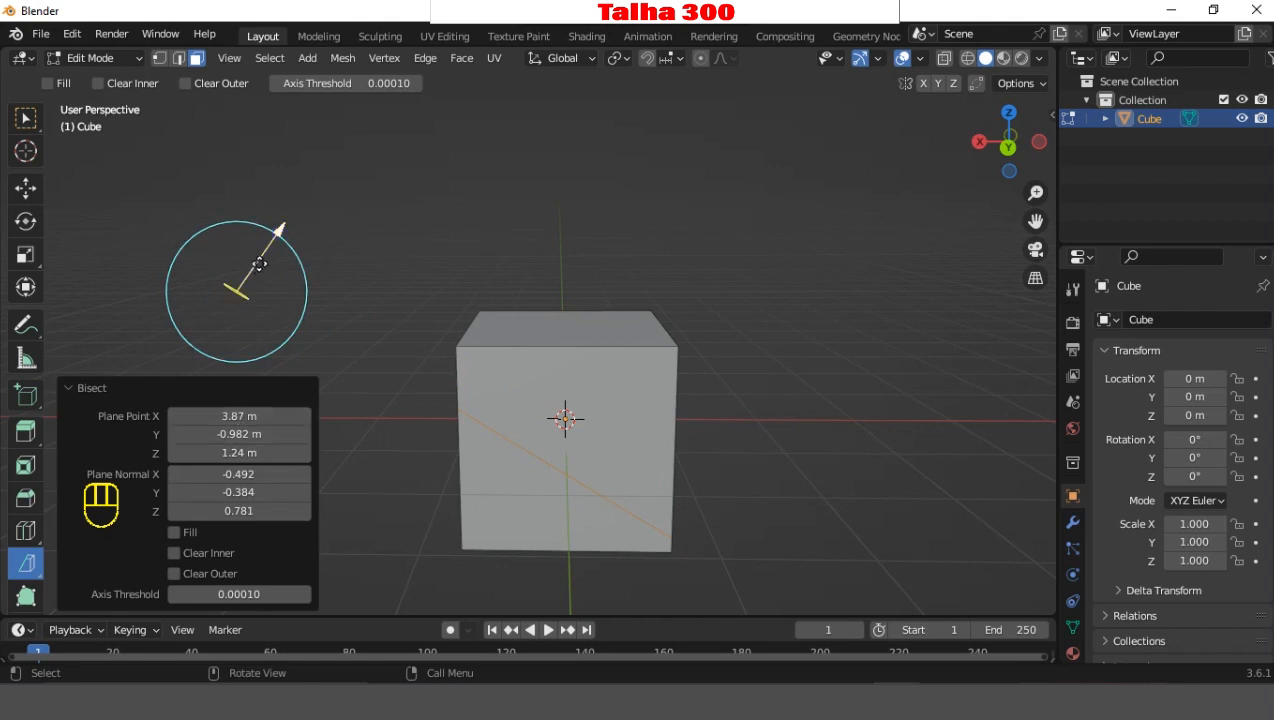
left_click_drag(243, 414, 250, 511)
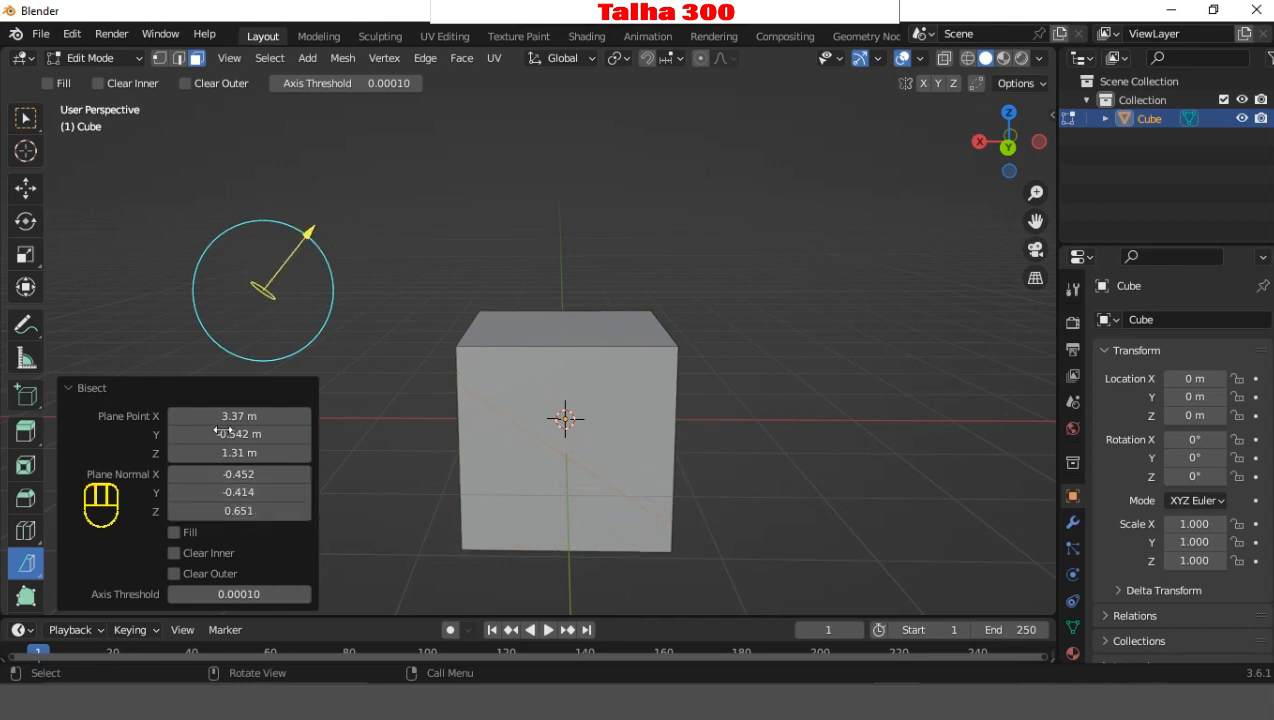
- Turn on Clear Inner, preview the cut opening with Fill on and off, and turn Clear Inner off again
left_click(176, 547)
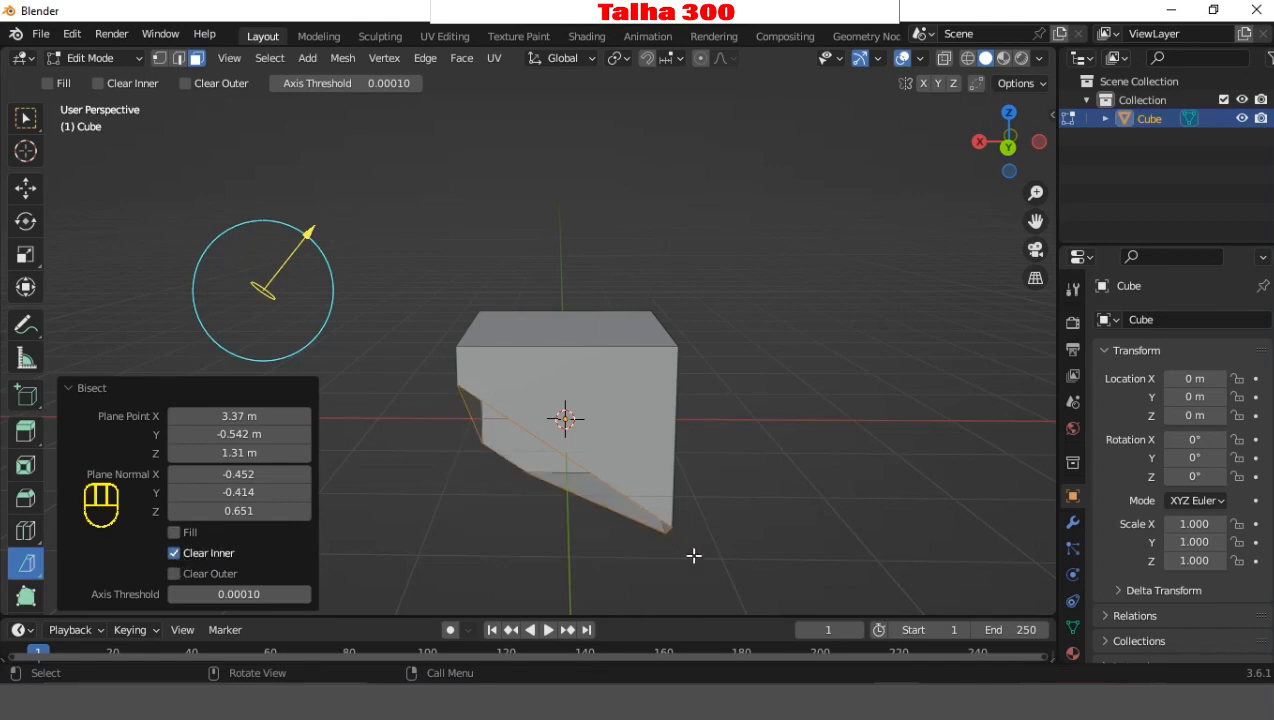
middle_click_drag(691, 555, 525, 363)
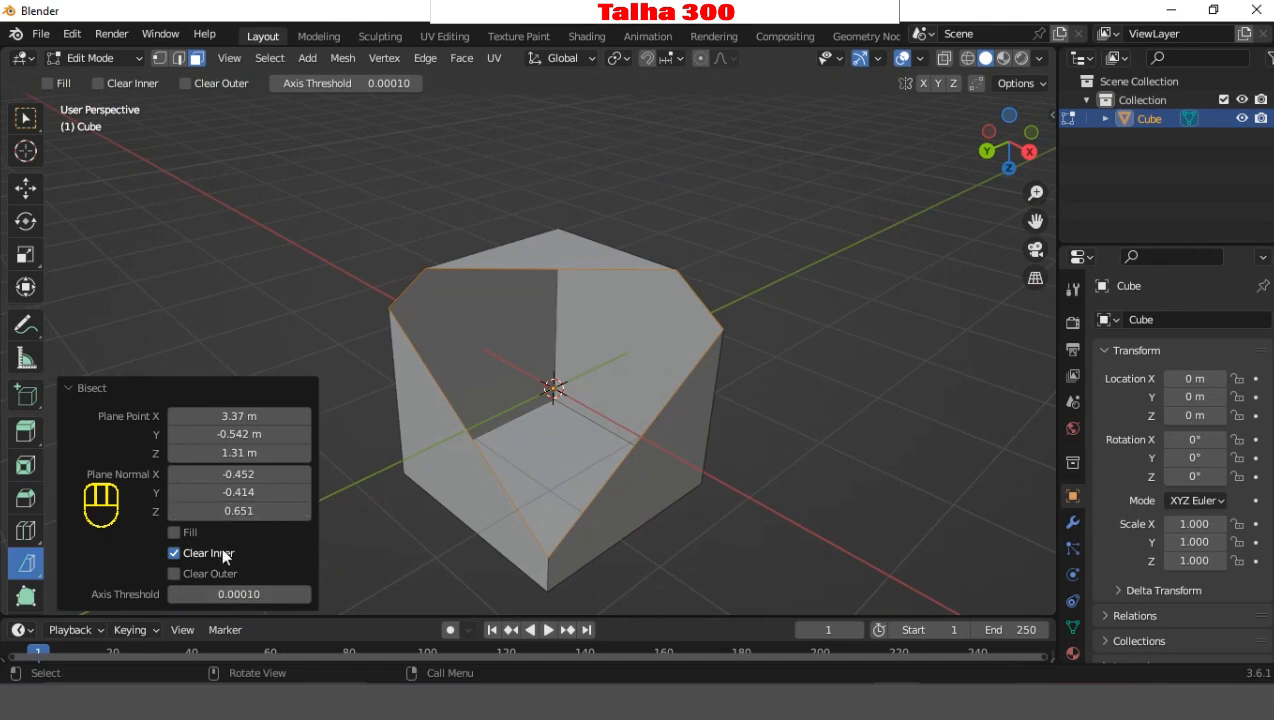
left_click(175, 533)
middle_click_drag(789, 438, 626, 450)
left_click(175, 533)
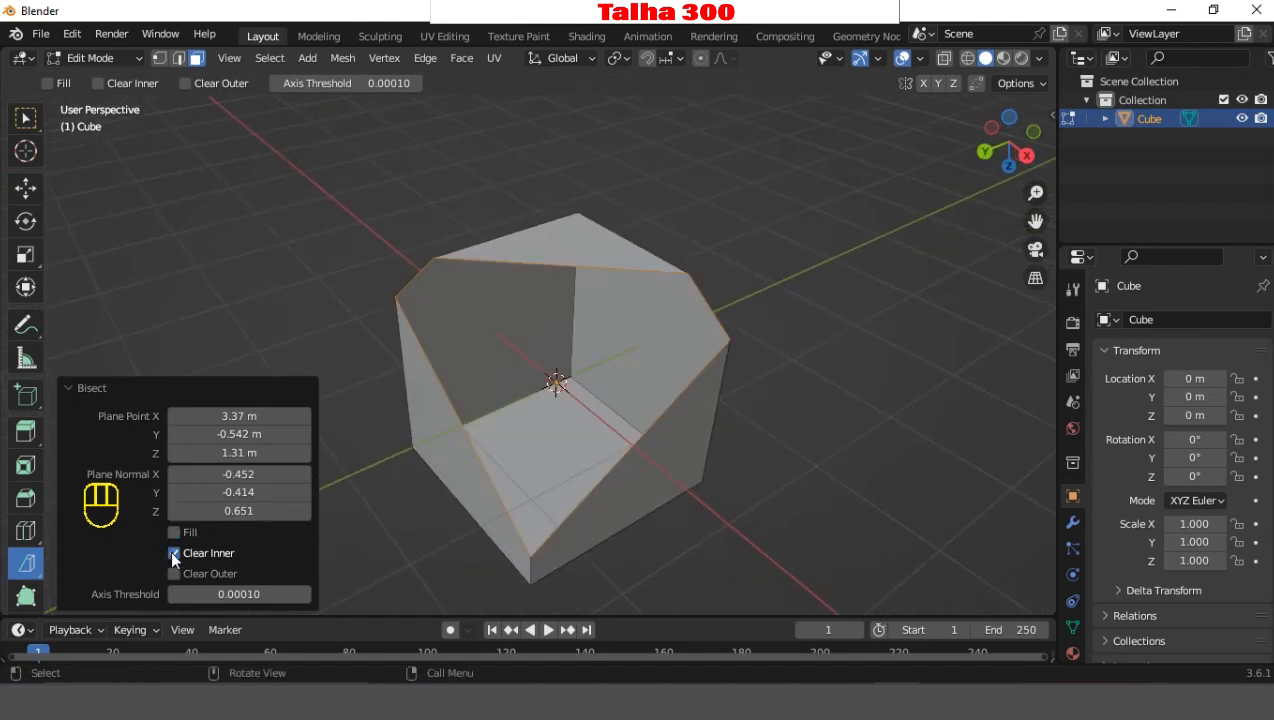
left_click(174, 551)
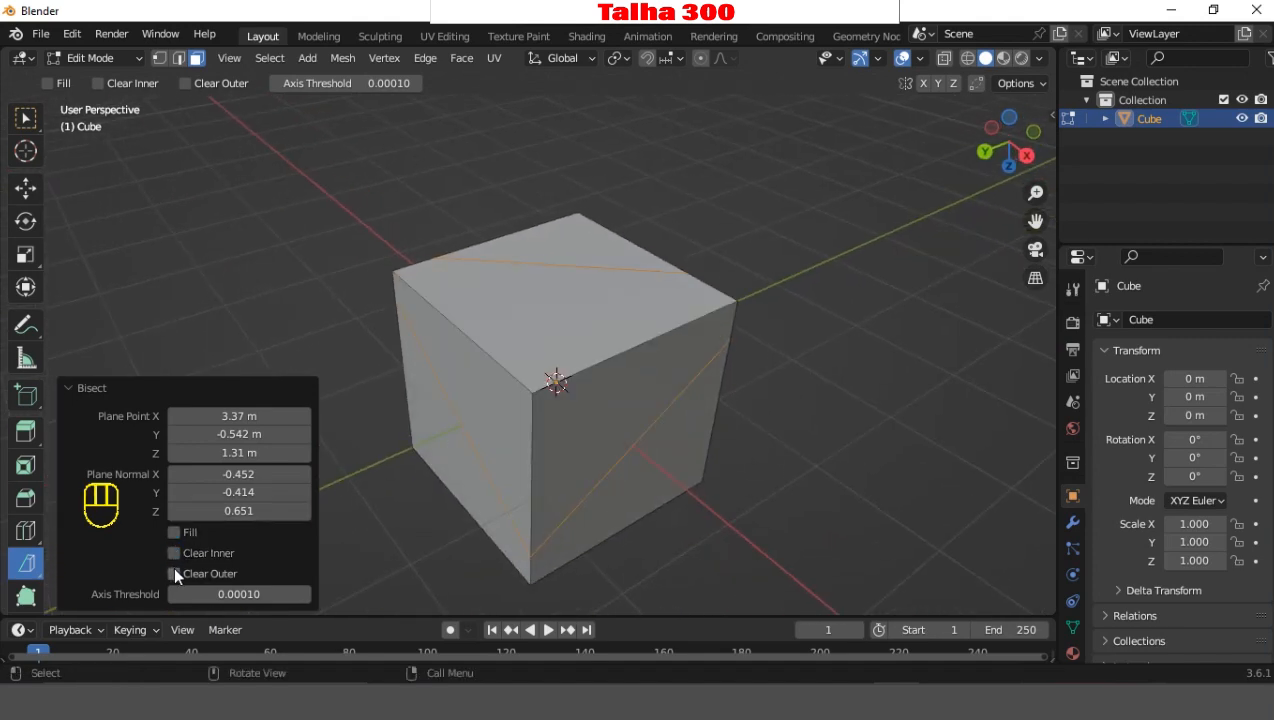
- Turn on Clear Outer, preview the remaining piece with Fill on and off, and turn Clear Outer off again
left_click(174, 573)
middle_click_drag(849, 307, 533, 398)
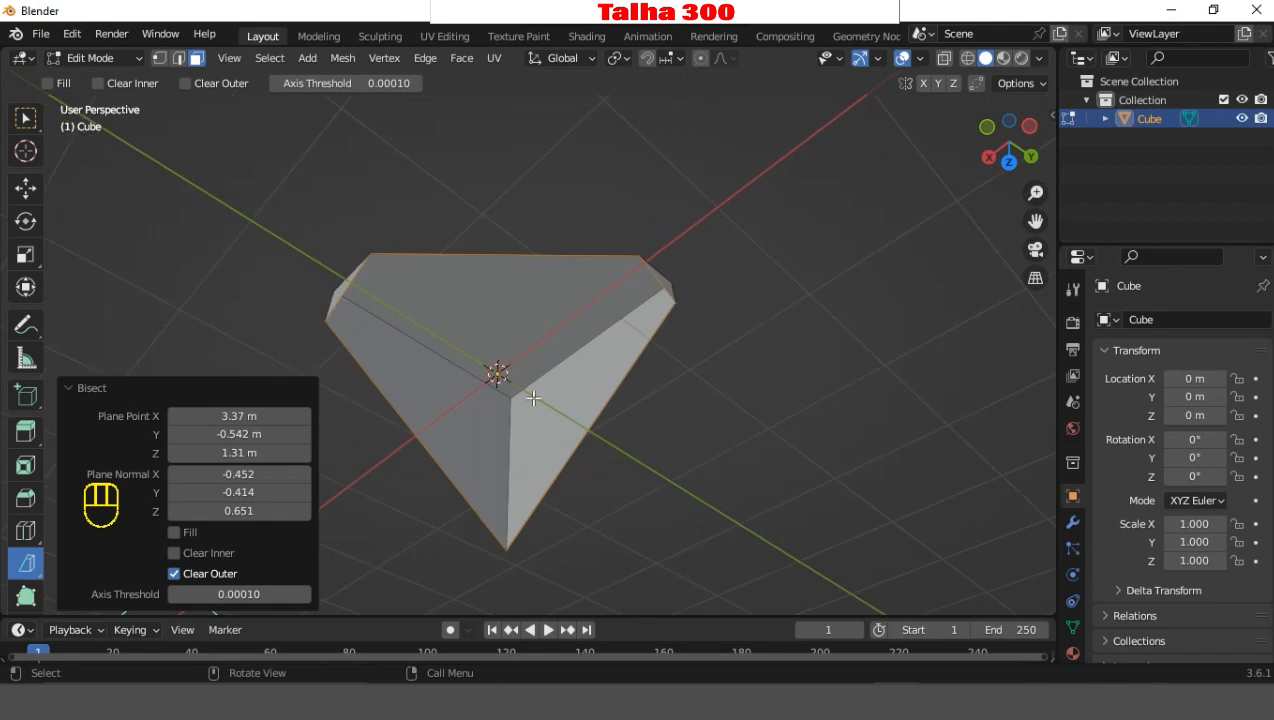
left_click(174, 531)
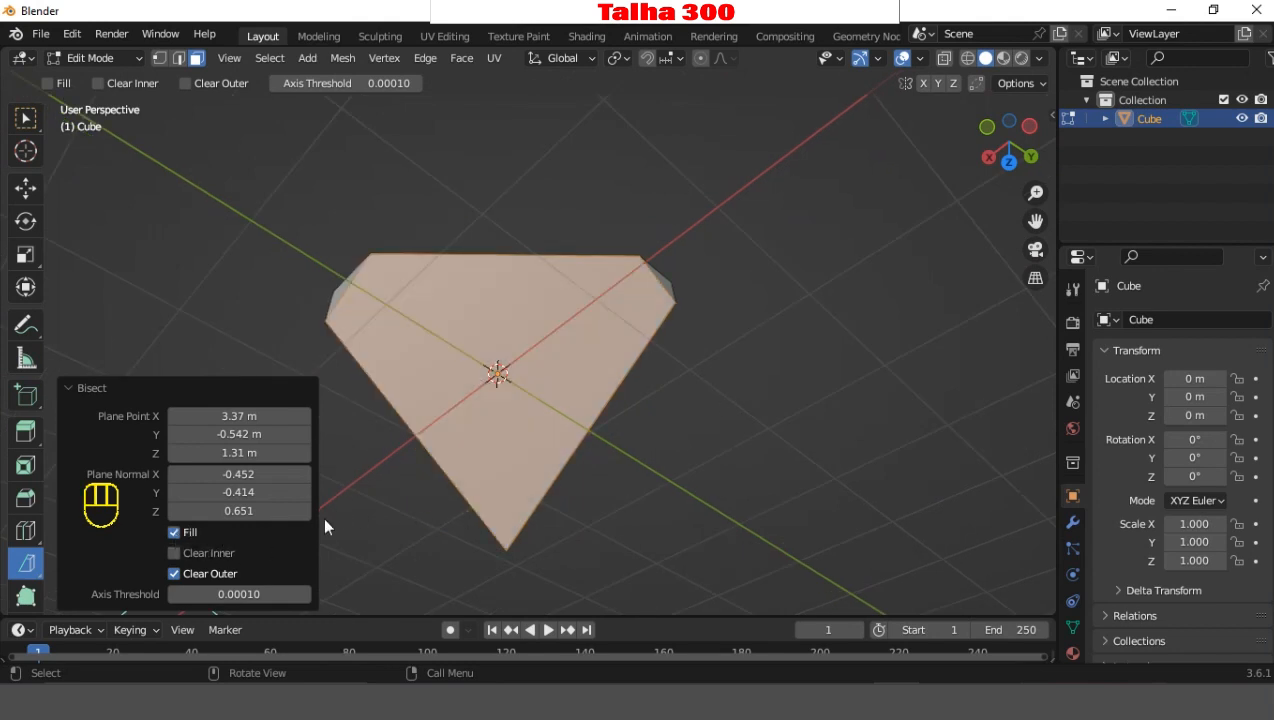
middle_click_drag(801, 366, 729, 403)
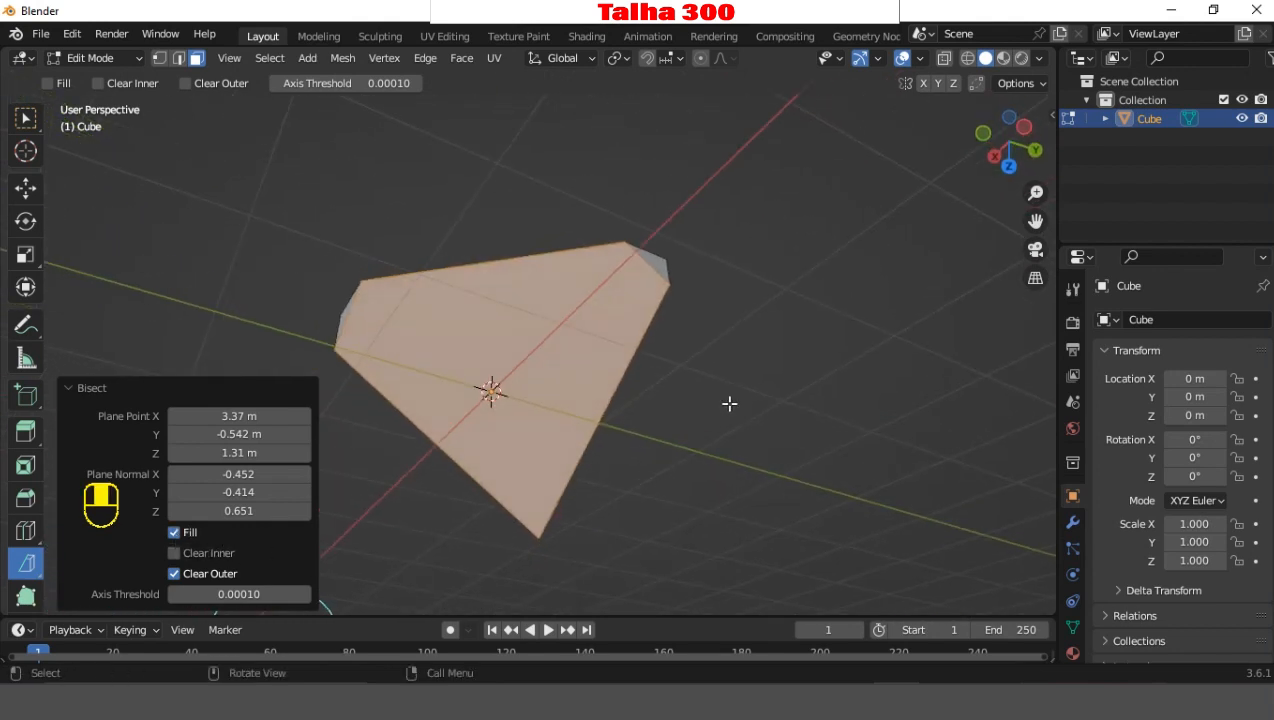
left_click(174, 532)
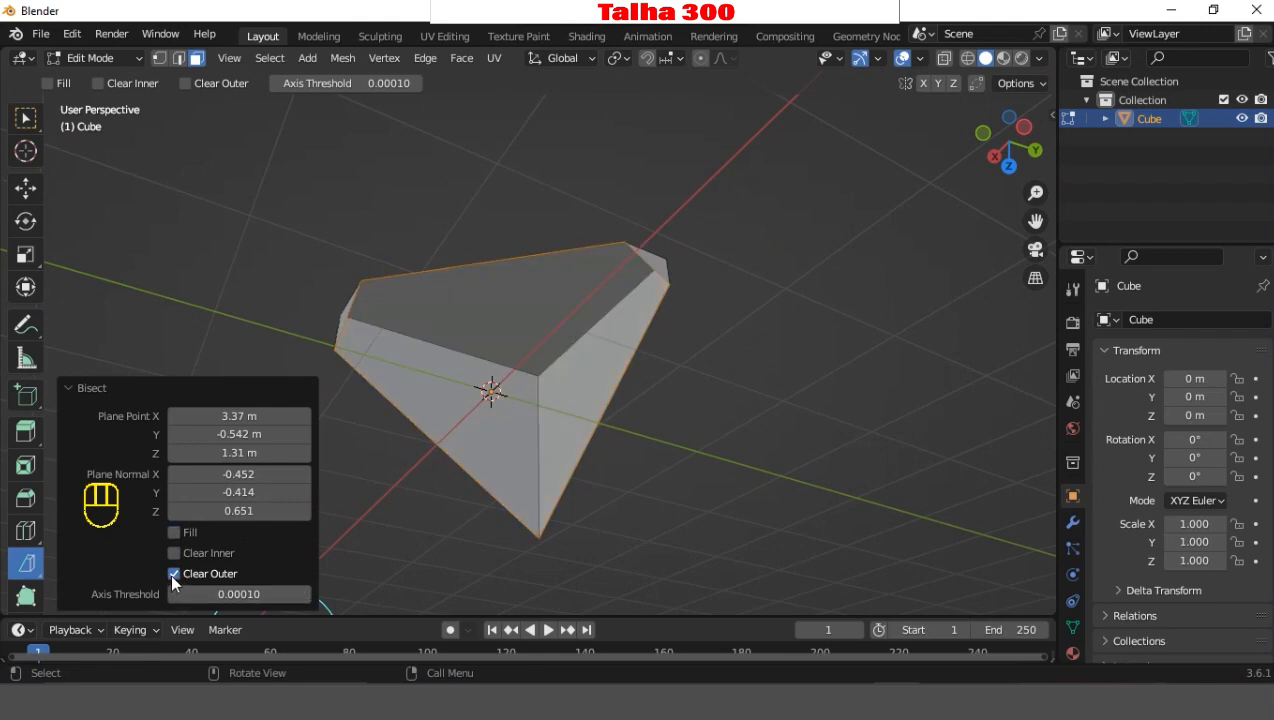
left_click(174, 573)
- Turn on both Clear Outer and Clear Inner so only the outline of the cut is kept
middle_click_drag(528, 349, 358, 406)
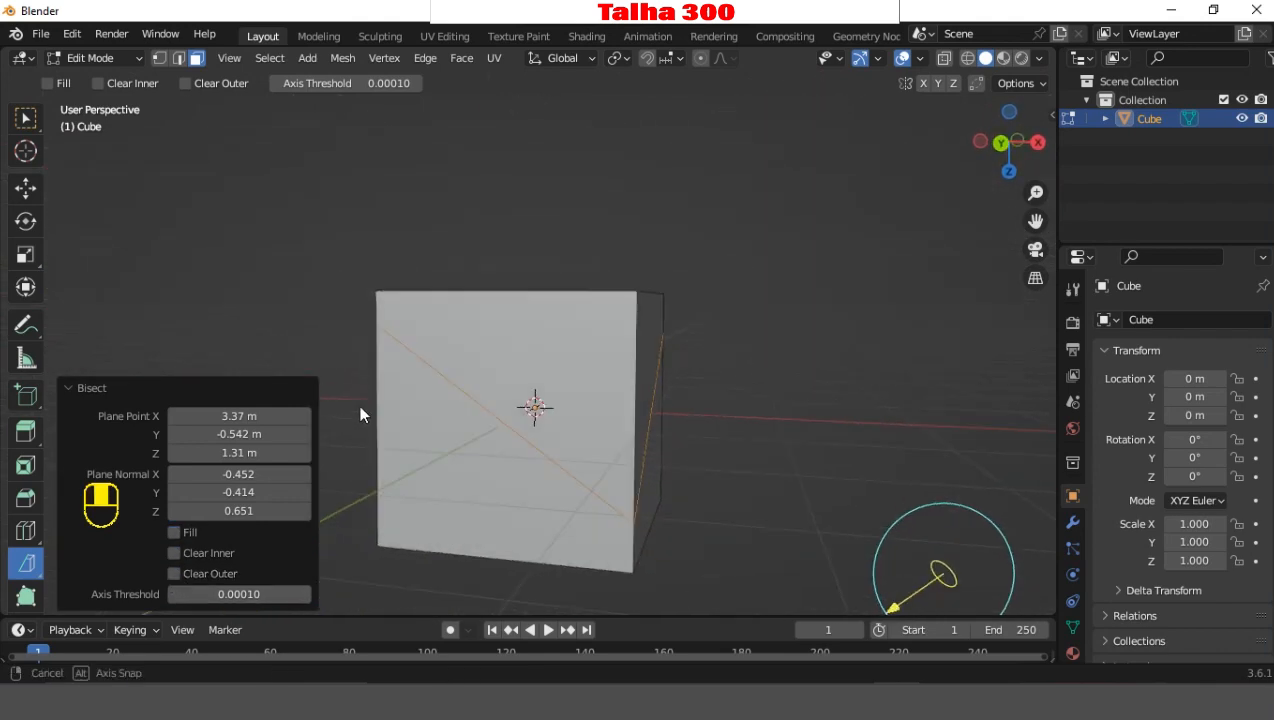
left_click(171, 569)
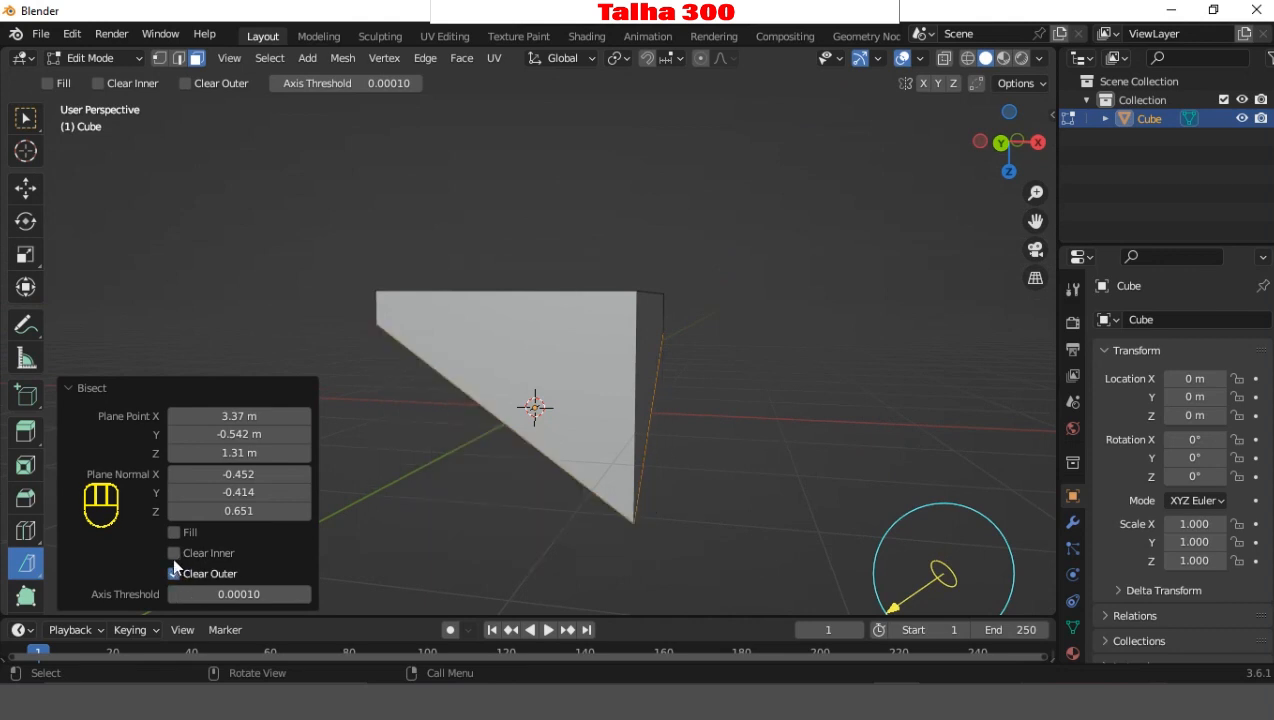
left_click(174, 553)
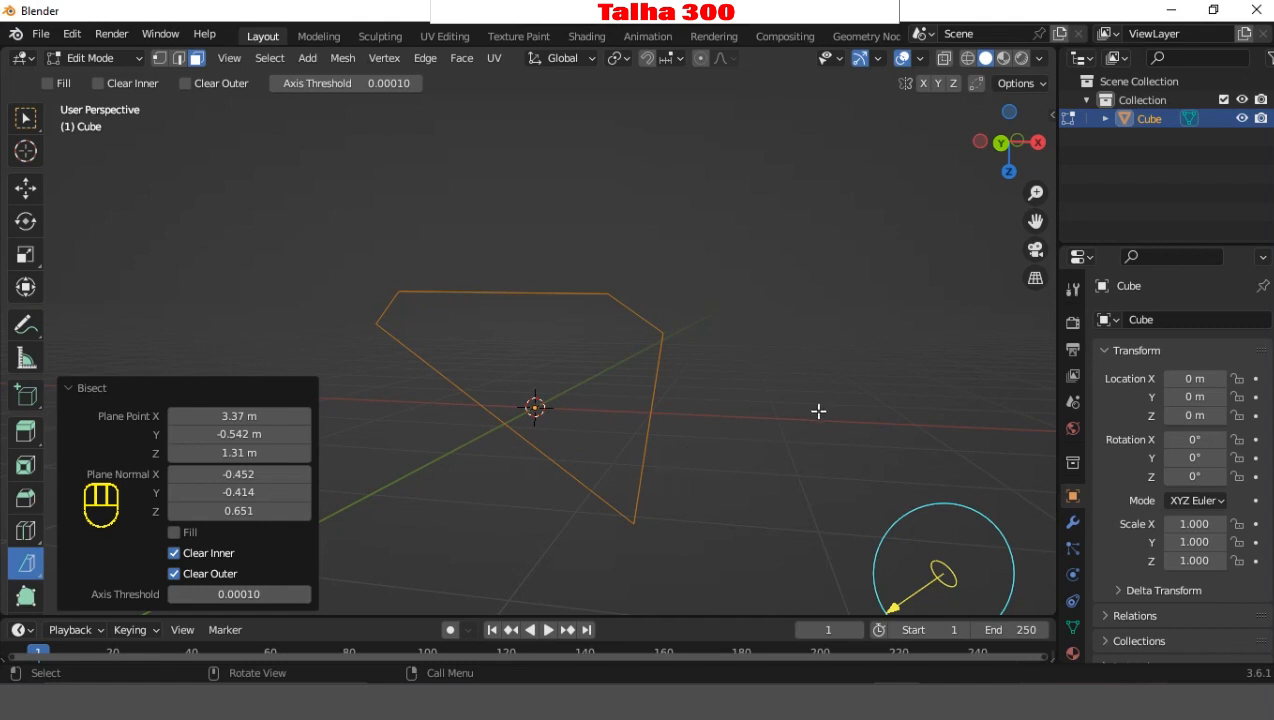
middle_click_drag(818, 411, 592, 381)
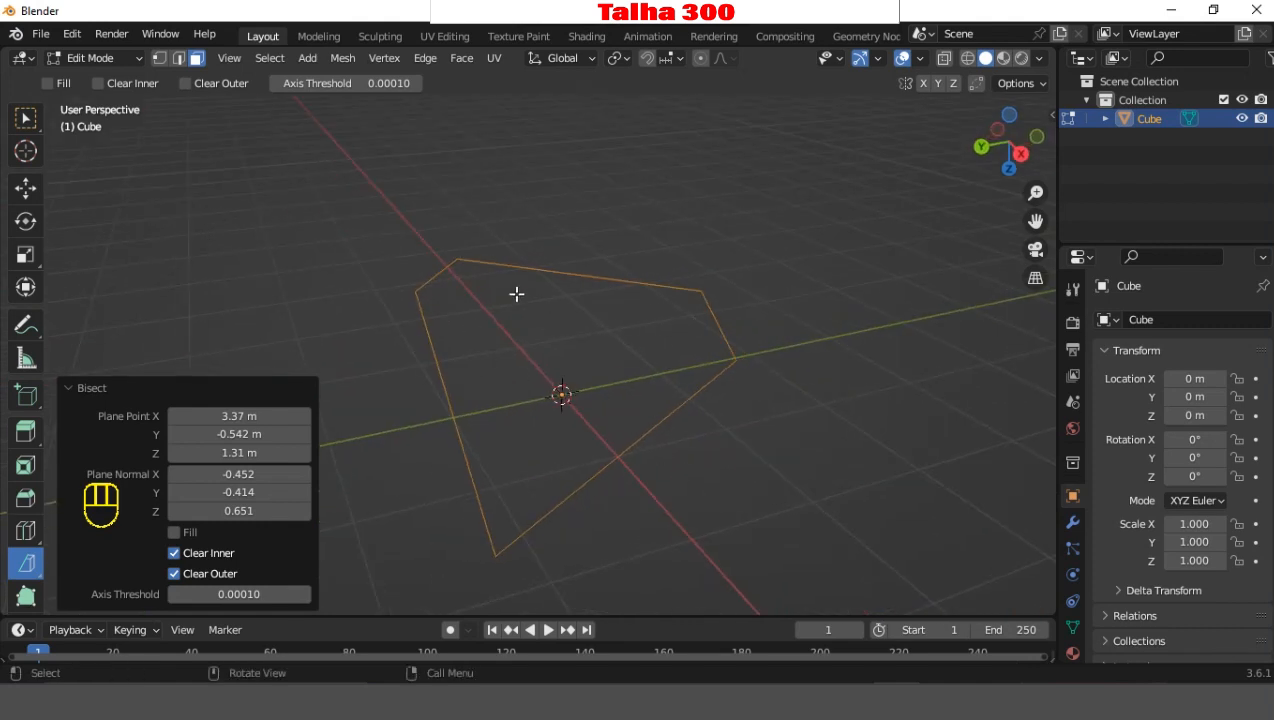
- Enable Fill to close the cut outline with a face, inspect it from around, and deselect it
left_click(174, 532)
middle_click_drag(544, 470, 617, 482)
scroll(617, 482, "down", 1)
scroll(418, 529, "up", 1)
middle_click_drag(418, 529, 432, 552)
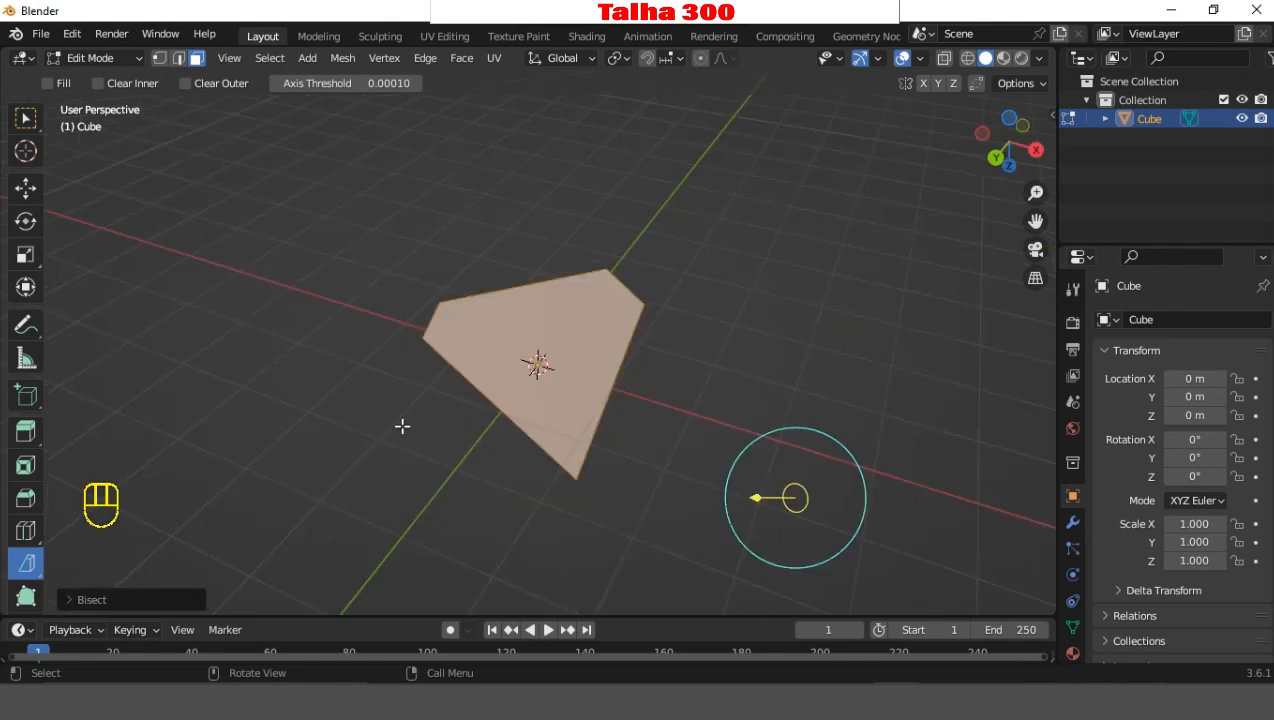
key("Return")
scroll(418, 427, "down", 3)
left_click(371, 350)
scroll(433, 366, "up", 1)
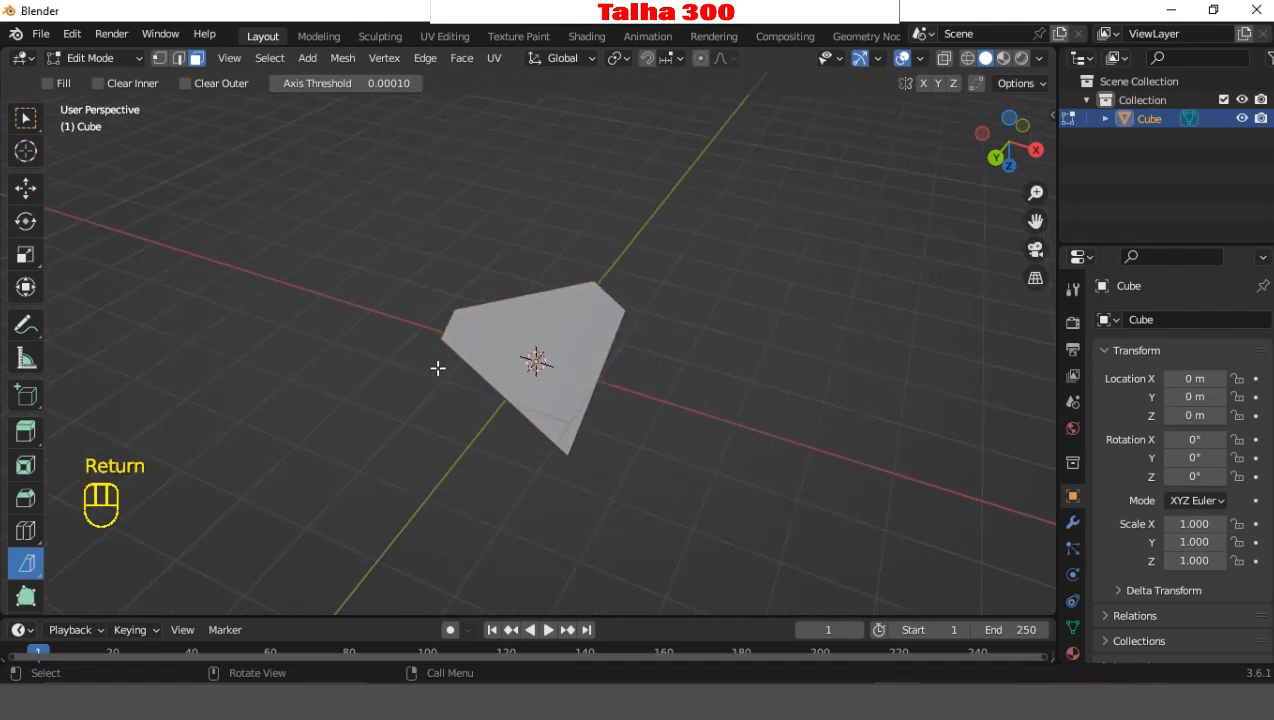
scroll(433, 366, "down", 1)
- Return to Object Mode and delete the remaining flat cut section
key("Tab")
middle_click_drag(390, 387, 842, 444)
scroll(860, 435, "up", 5)
scroll(799, 438, "down", 5)
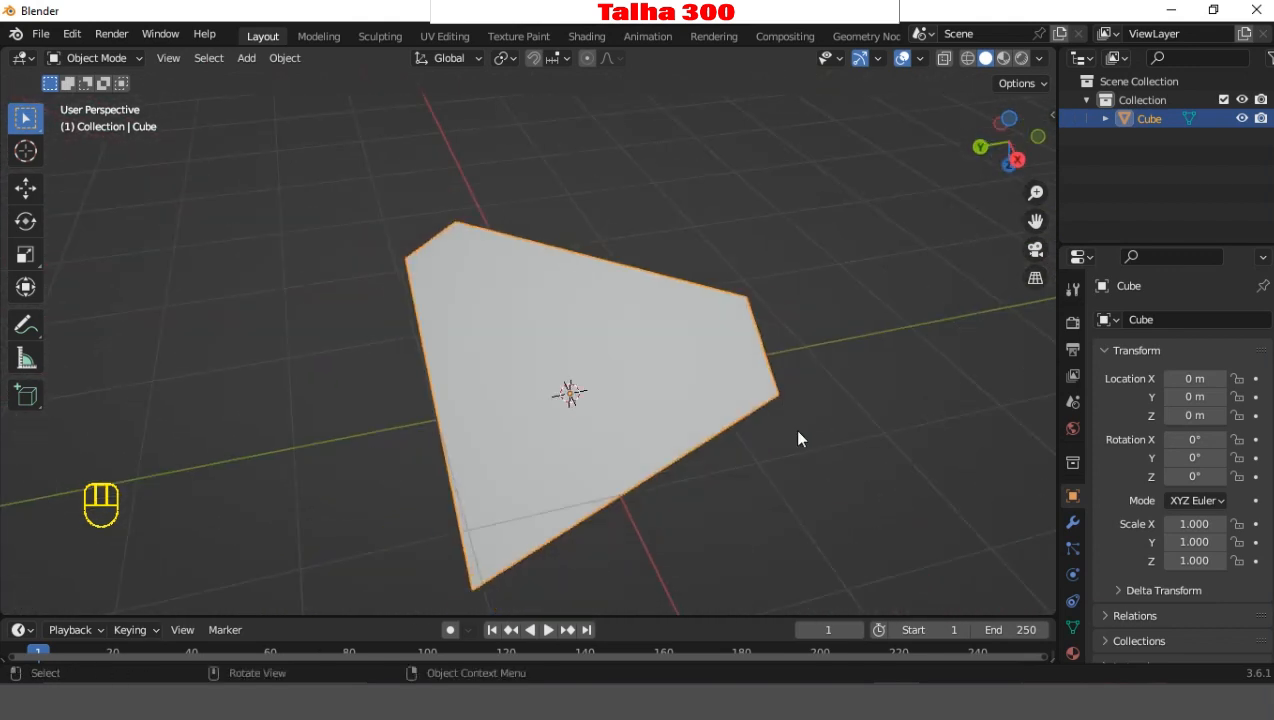
key("x")
left_click(516, 446)
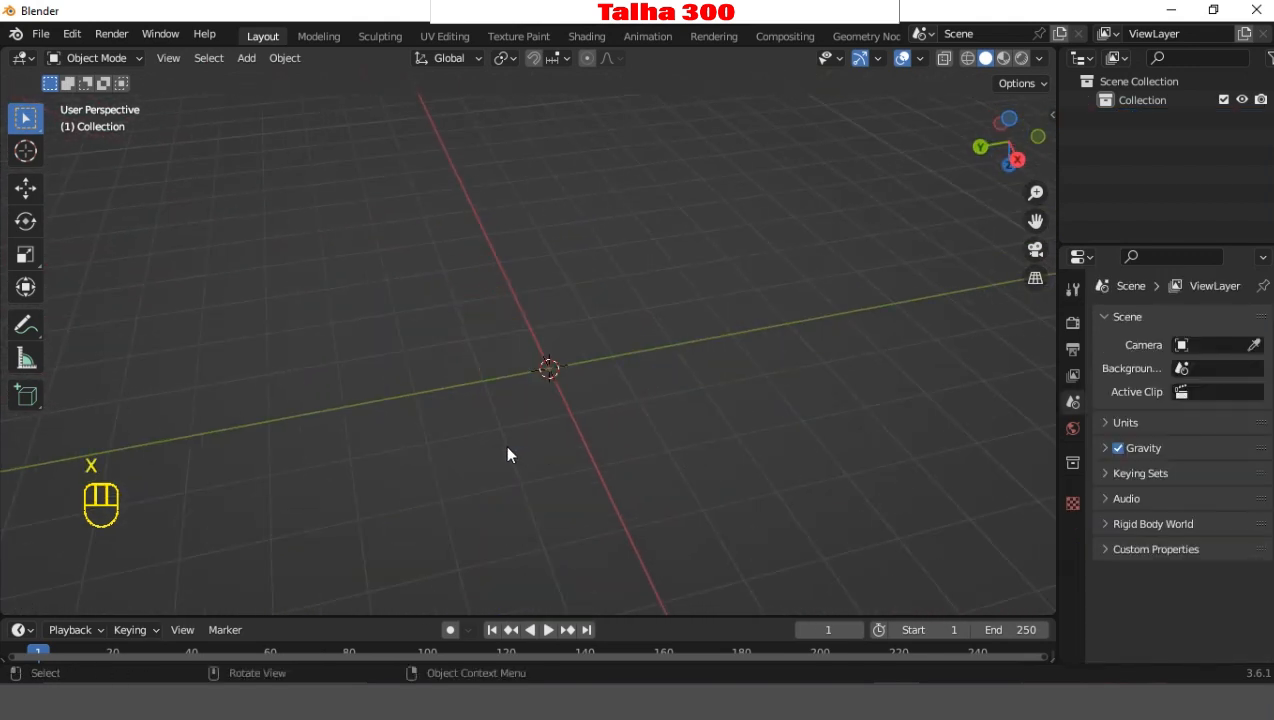
- Add a cylinder mesh to the scene and enter Edit Mode on it
key("shift+a")
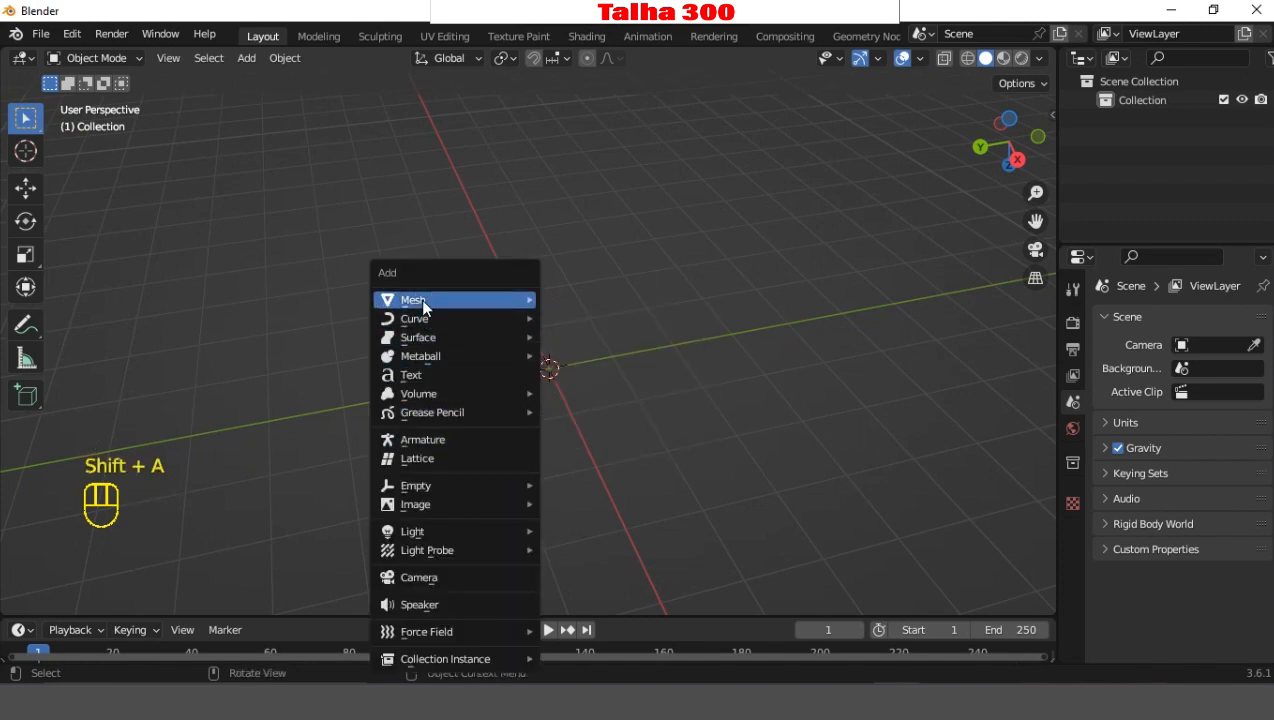
mouse_move(420, 299)
left_click(590, 393)
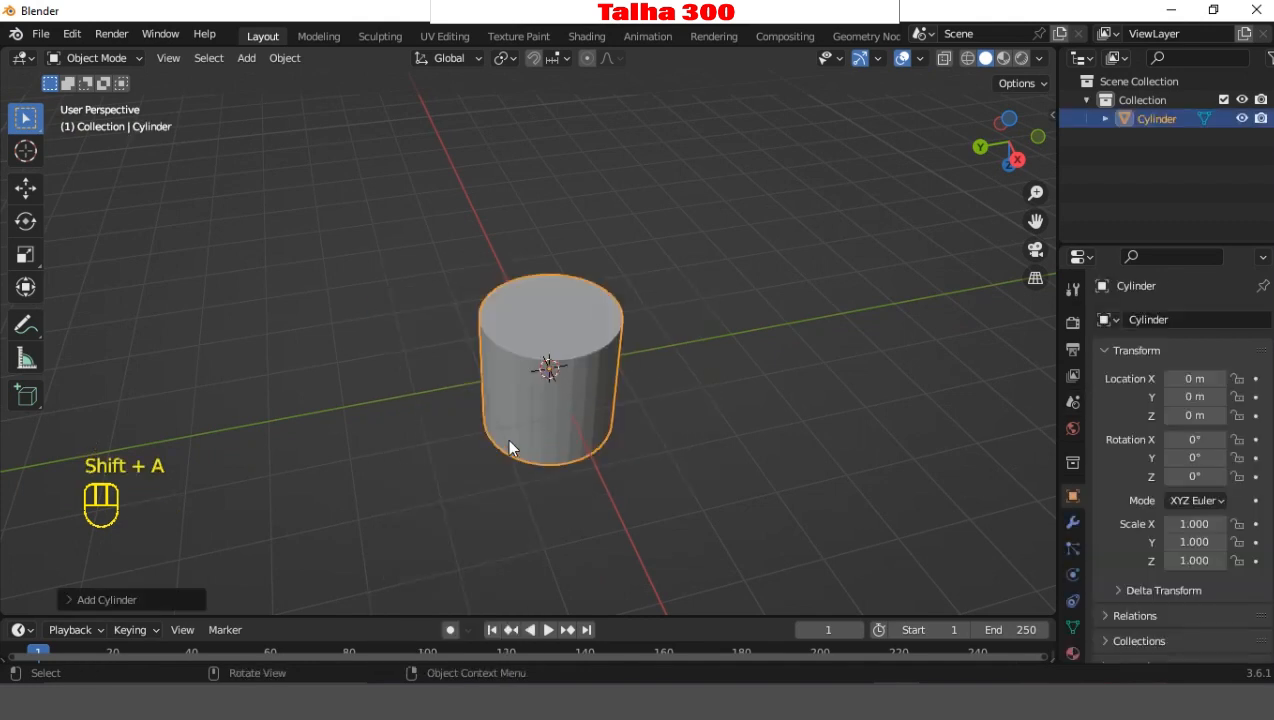
scroll(605, 447, "down", 2)
key("Tab")
scroll(665, 425, "up", 1)
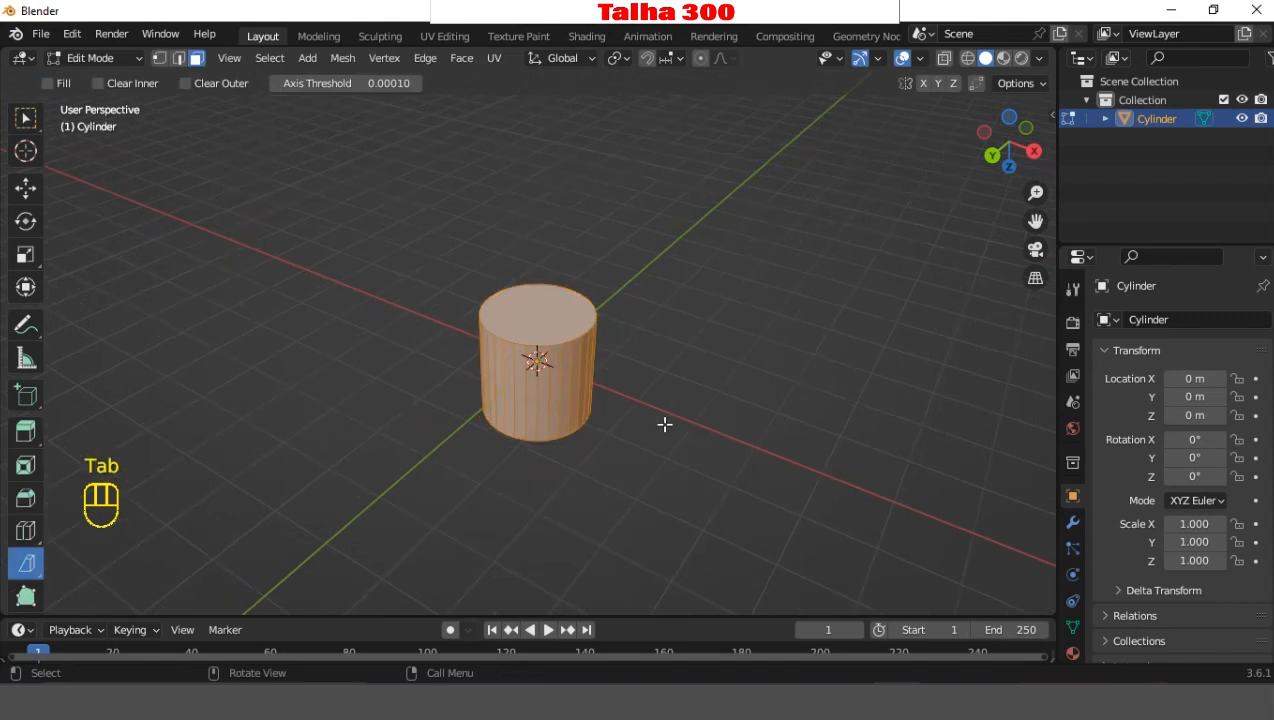
- Switch to vertex selection and bisect the cylinder with a diagonal cut running from its top rim down across the side
middle_click_drag(743, 409, 737, 428)
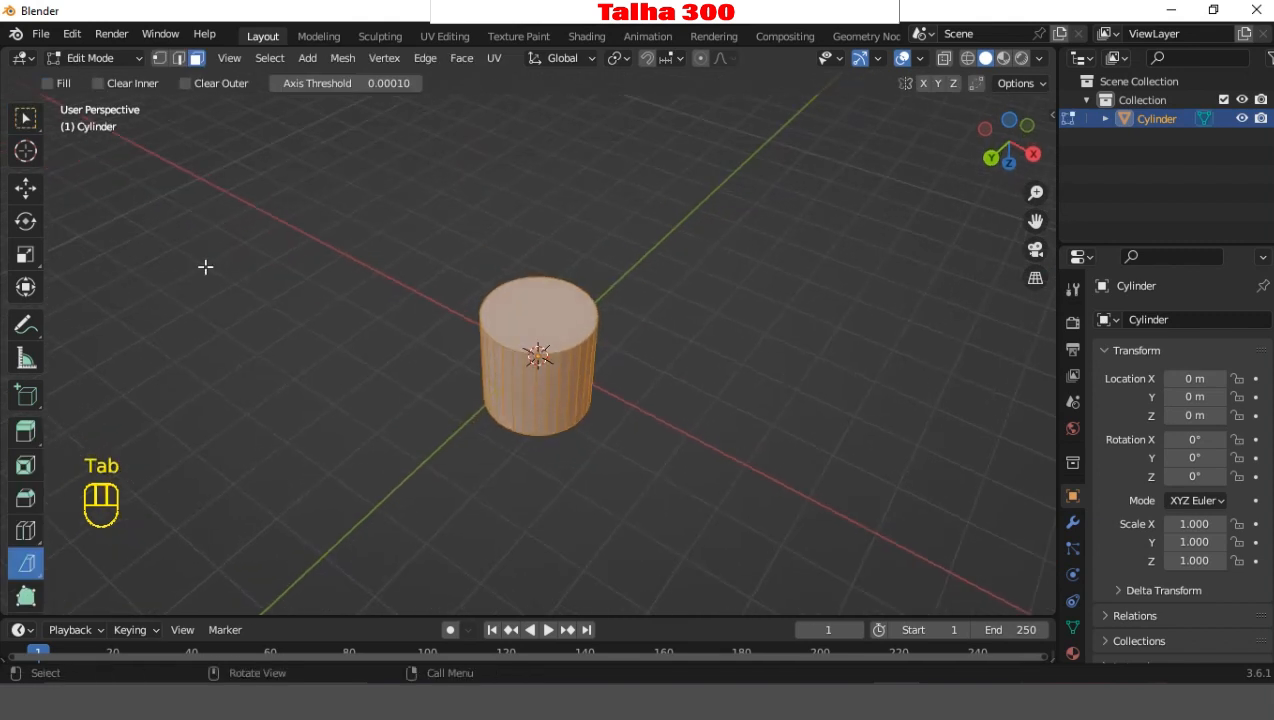
left_click(161, 57)
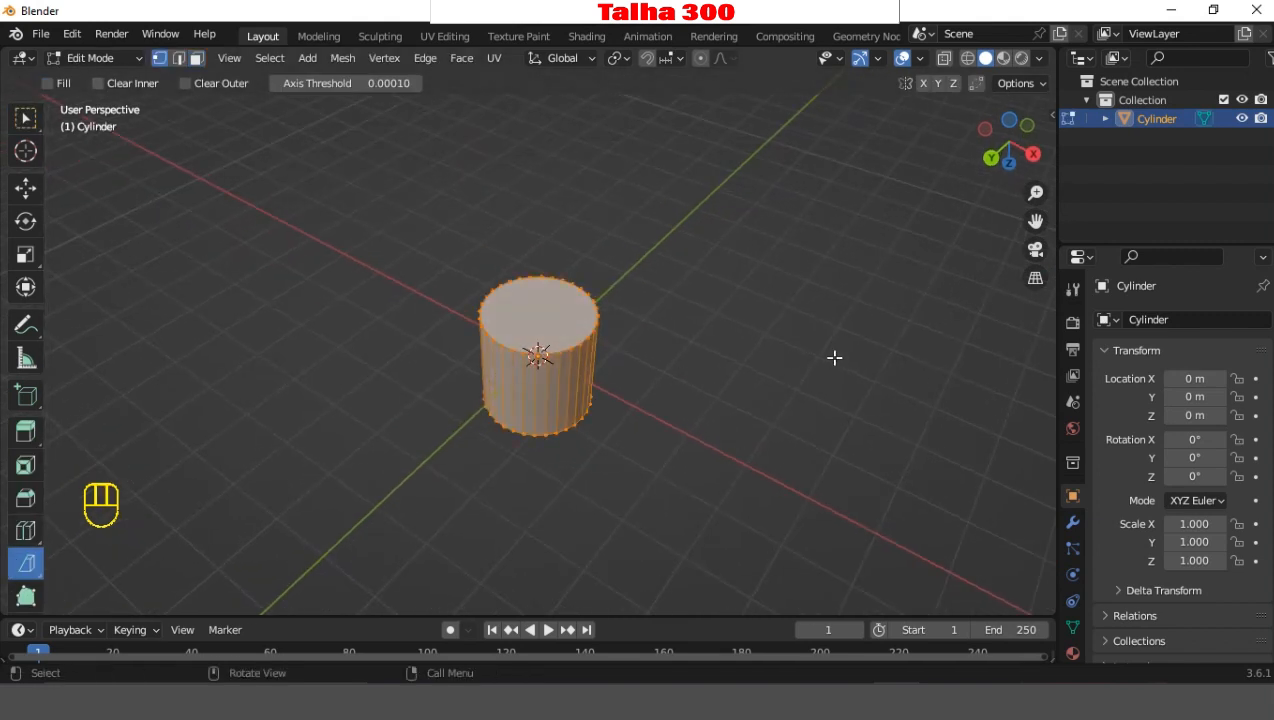
middle_click_drag(884, 350, 838, 322)
scroll(835, 385, "up", 4)
middle_click_drag(833, 404, 828, 310, "shift")
scroll(810, 318, "up", 2)
scroll(790, 318, "down", 2)
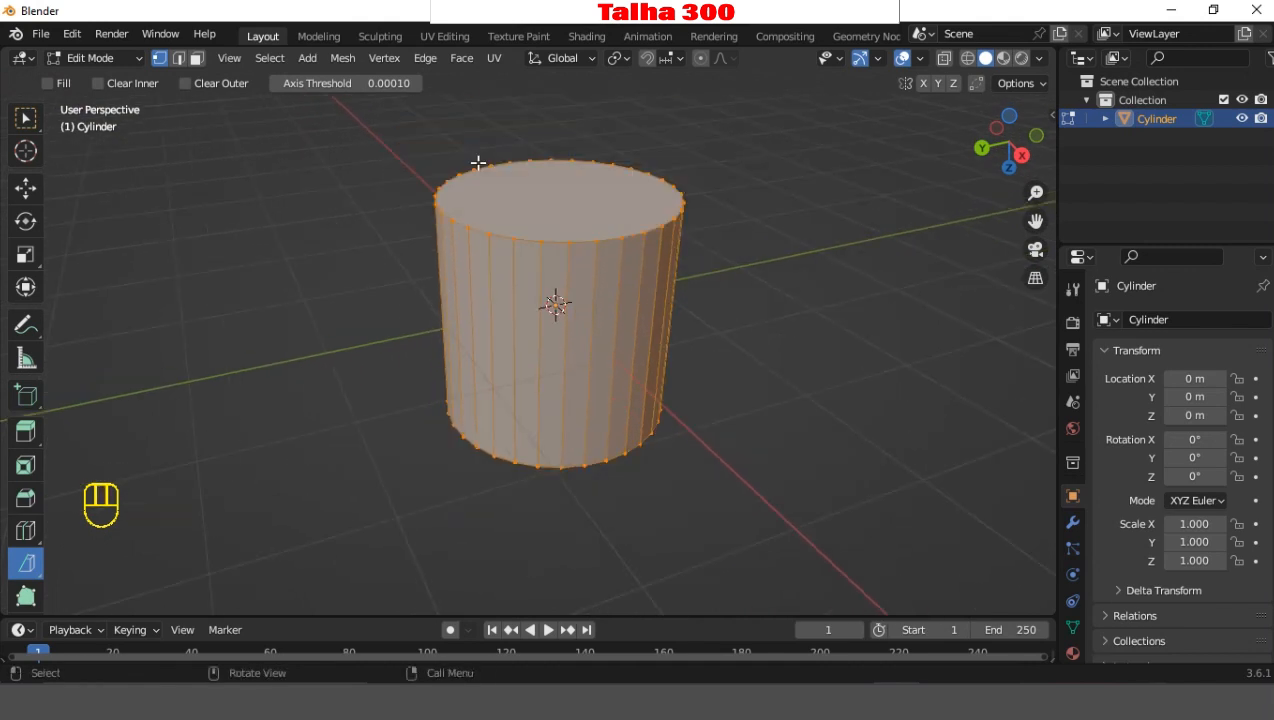
left_click_drag(450, 138, 566, 254)
scroll(855, 308, "up", 2)
key("Return")
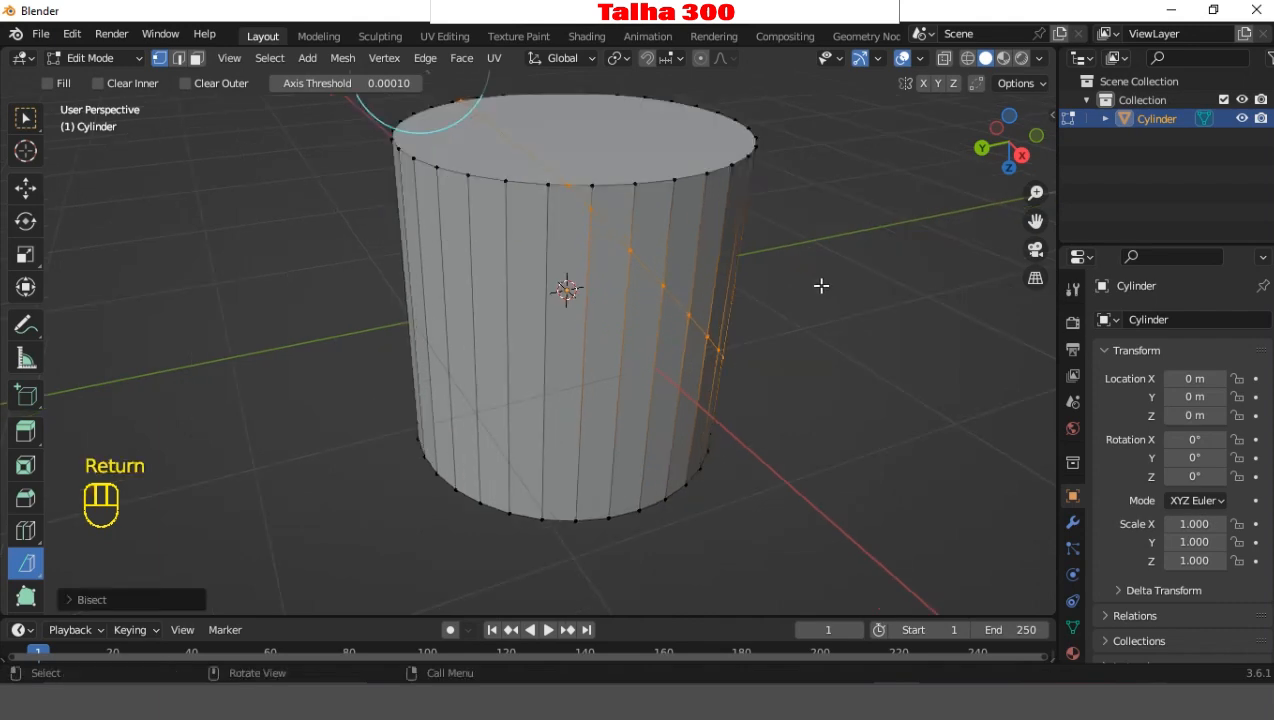
- Examine closely where the bisect line crosses the cylinder's top rim and side edges relative to the existing vertices
middle_click_drag(822, 287, 875, 378)
scroll(890, 350, "up", 3)
middle_click_drag(907, 321, 887, 293)
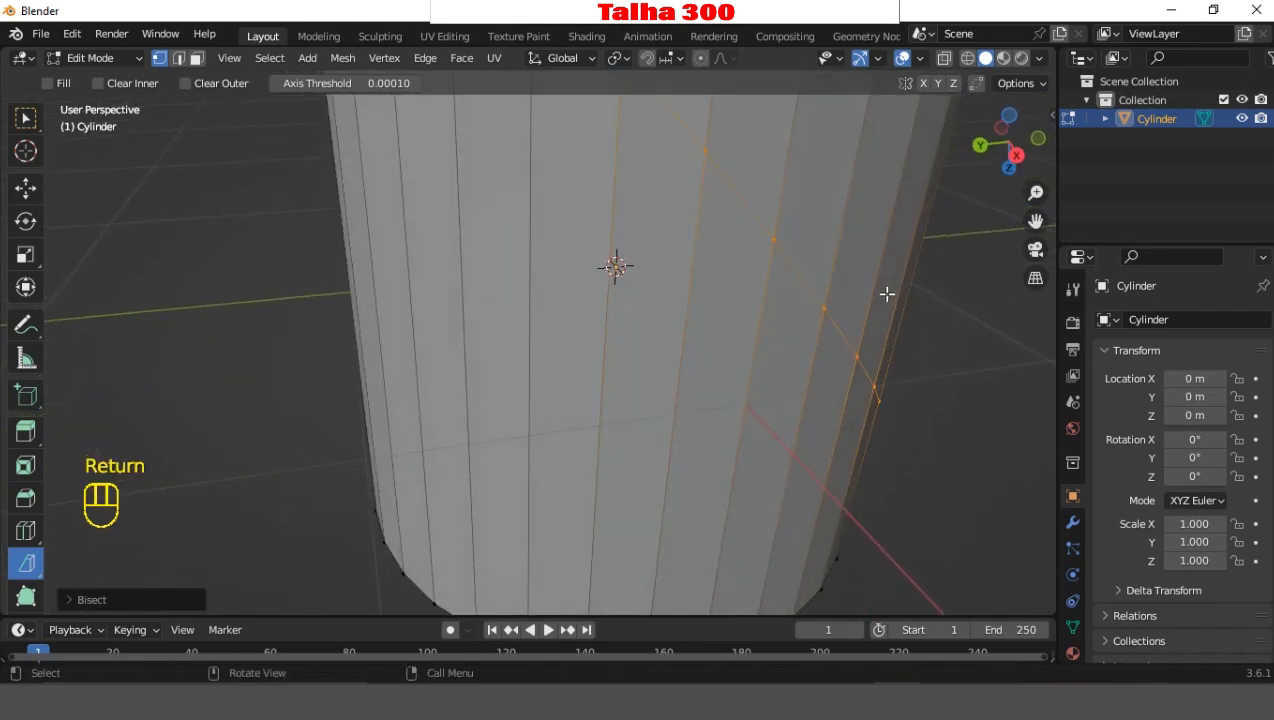
middle_click_drag(884, 352, 848, 473, "shift")
middle_click_drag(626, 285, 642, 336, "shift")
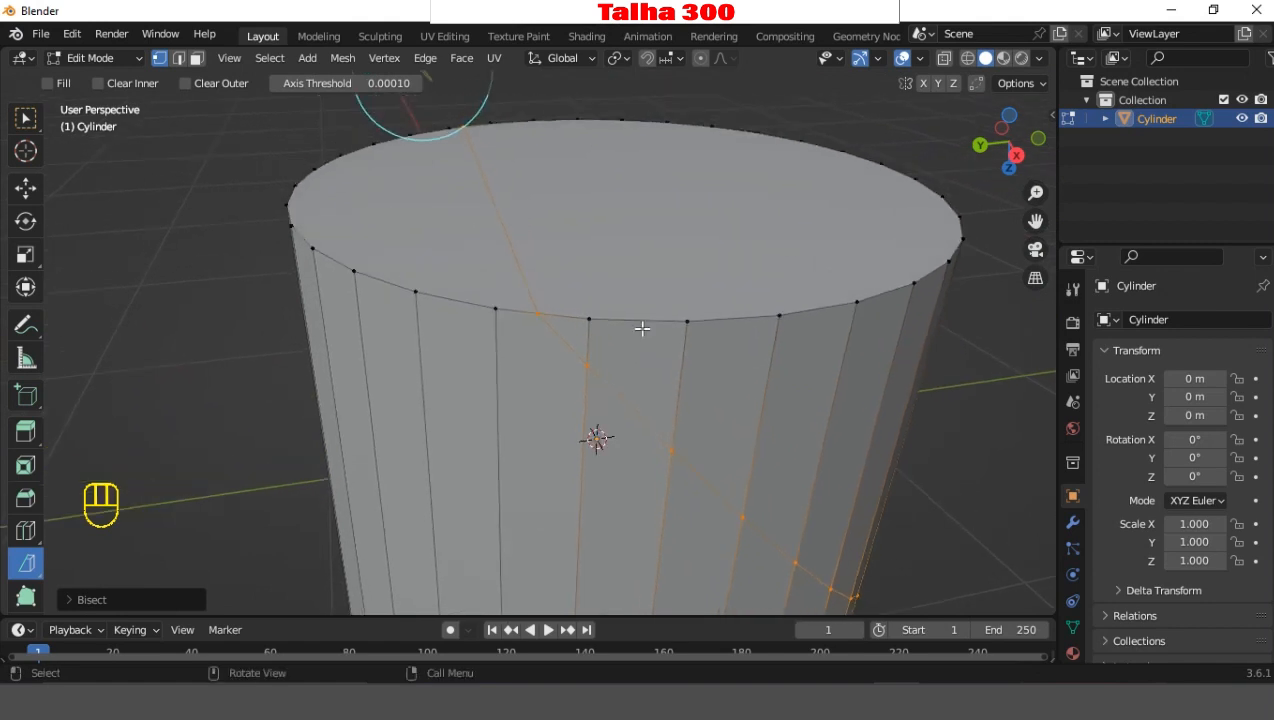
scroll(655, 315, "up", 4)
middle_click_drag(723, 276, 706, 305, "shift")
scroll(690, 307, "down", 1)
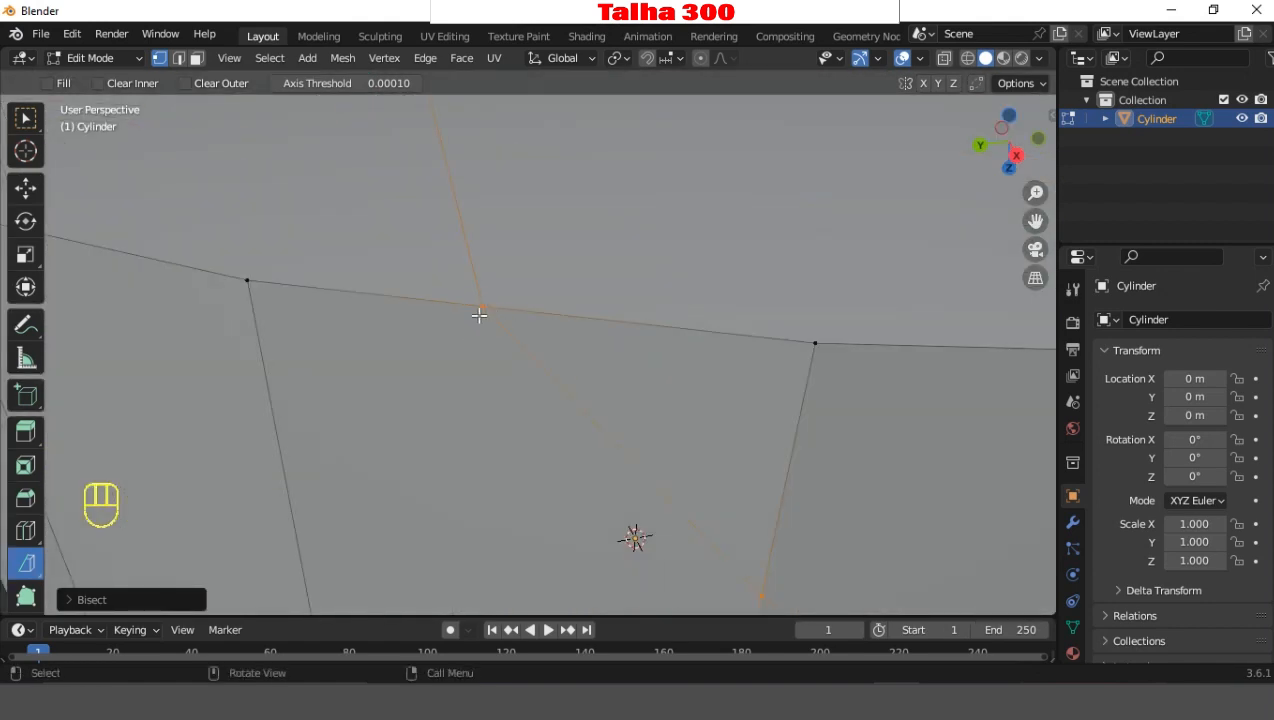
scroll(479, 315, "down", 3)
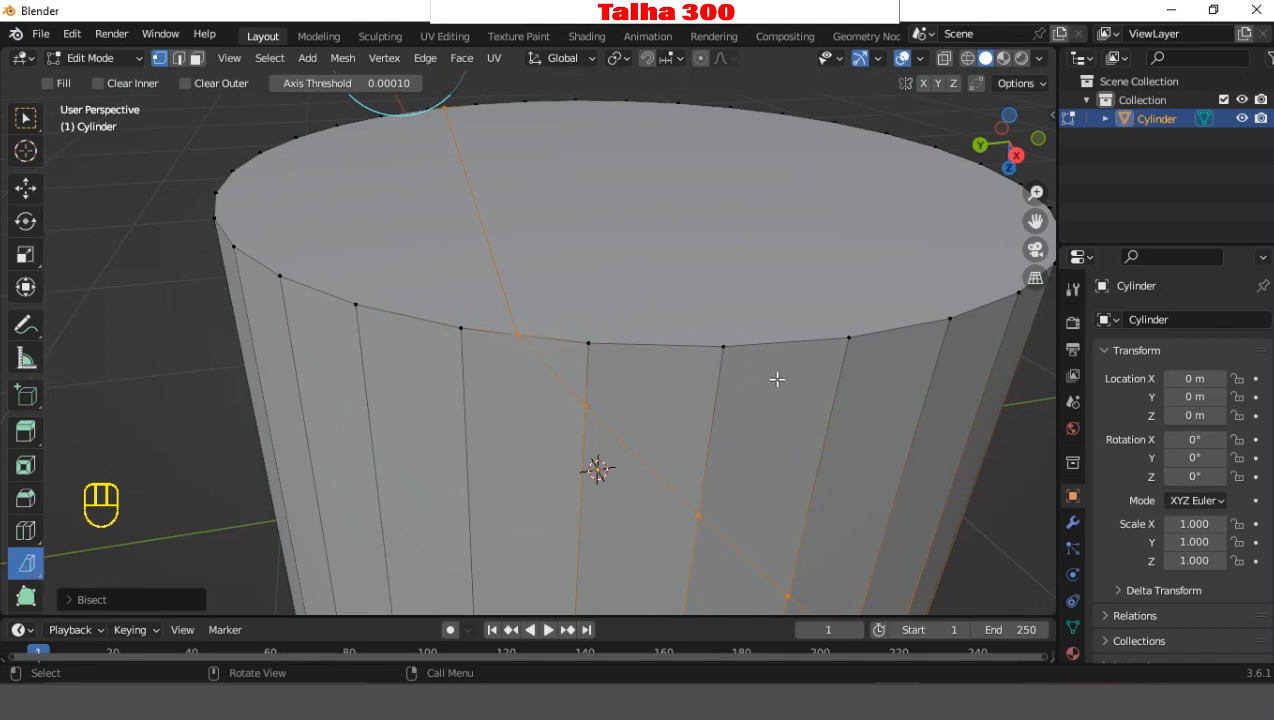
middle_click_drag(777, 379, 559, 342)
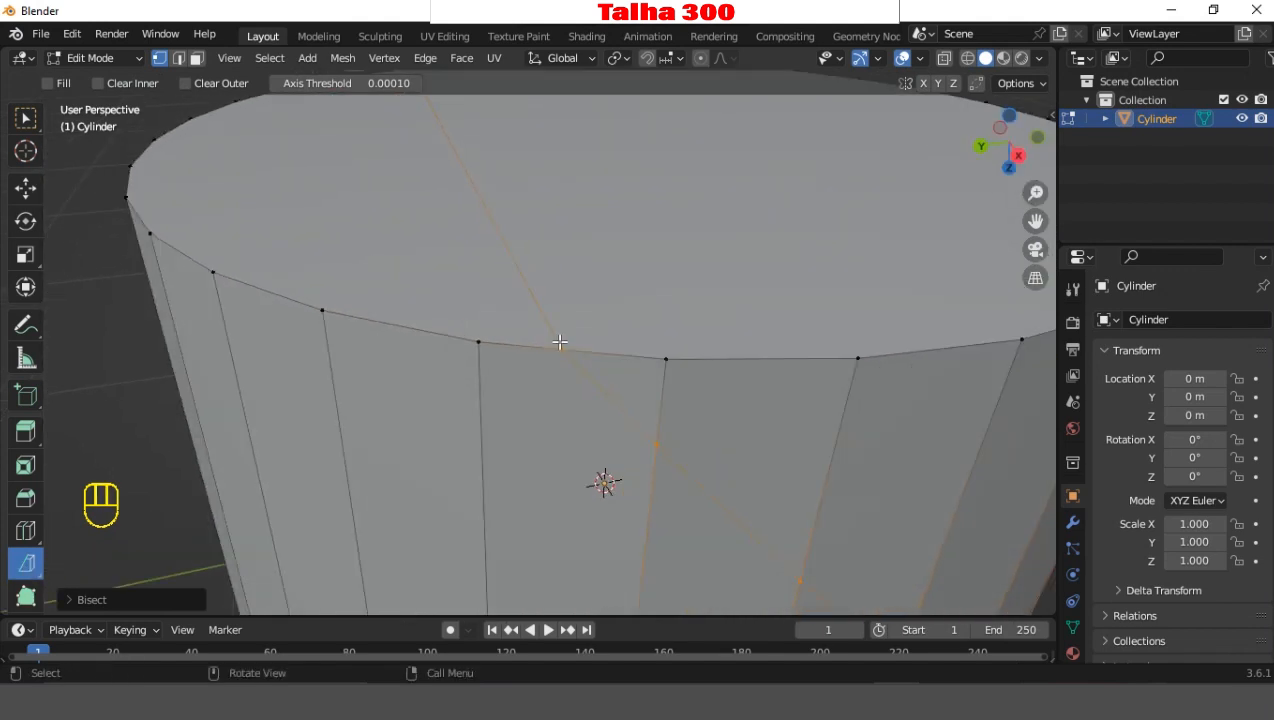
scroll(559, 342, "up", 2)
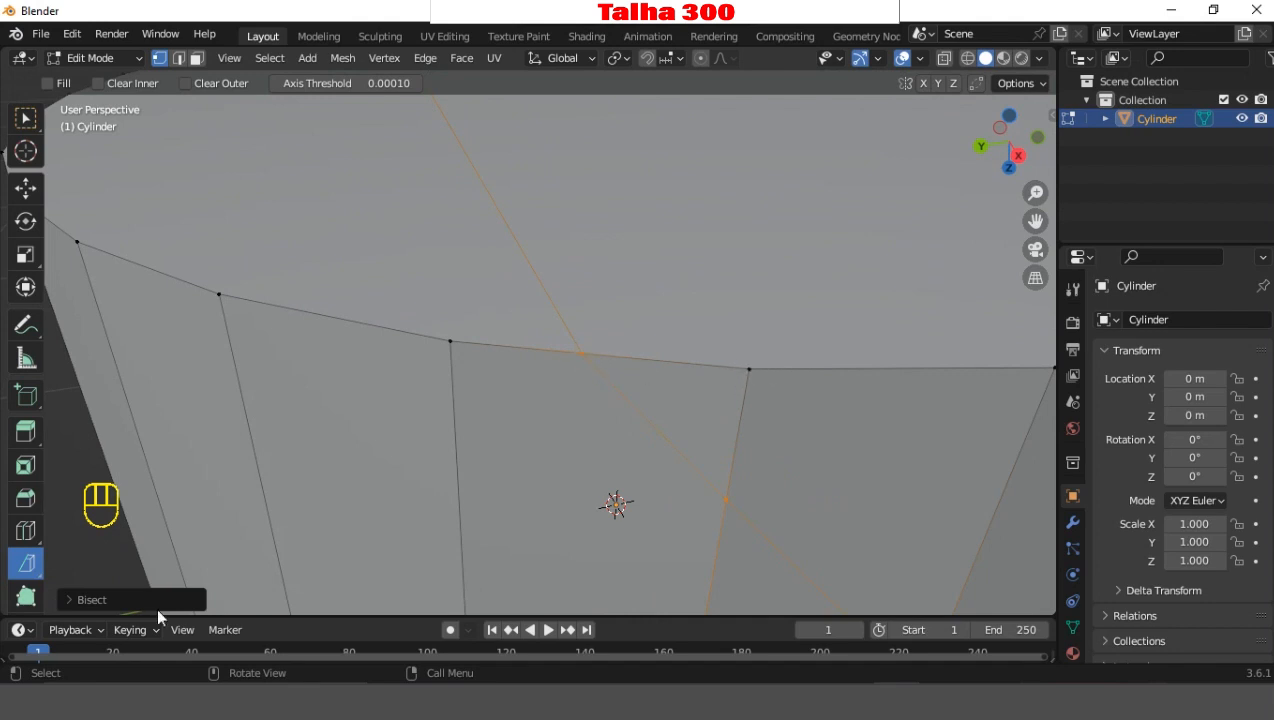
- Expand the Bisect settings and enable Clear Outer and Fill to remove the outer part and cap the sloped cut
left_click(104, 598)
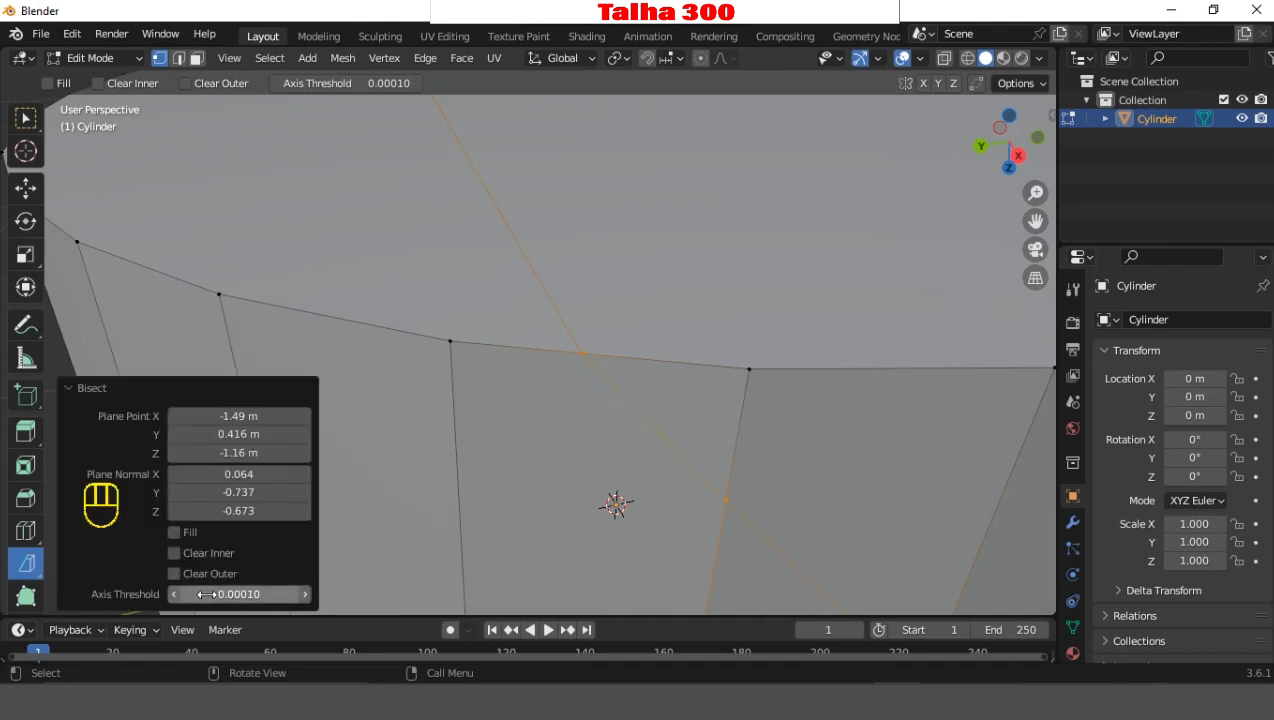
scroll(549, 492, "down", 3)
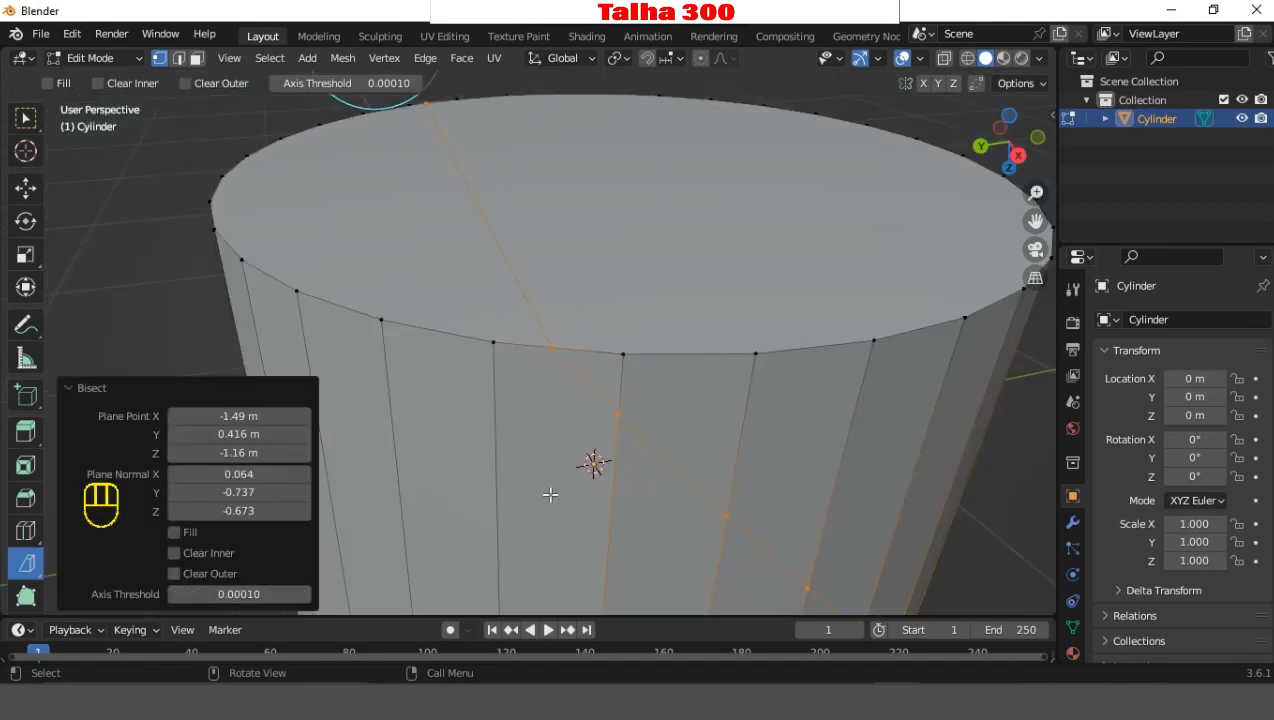
middle_click_drag(580, 498, 414, 519)
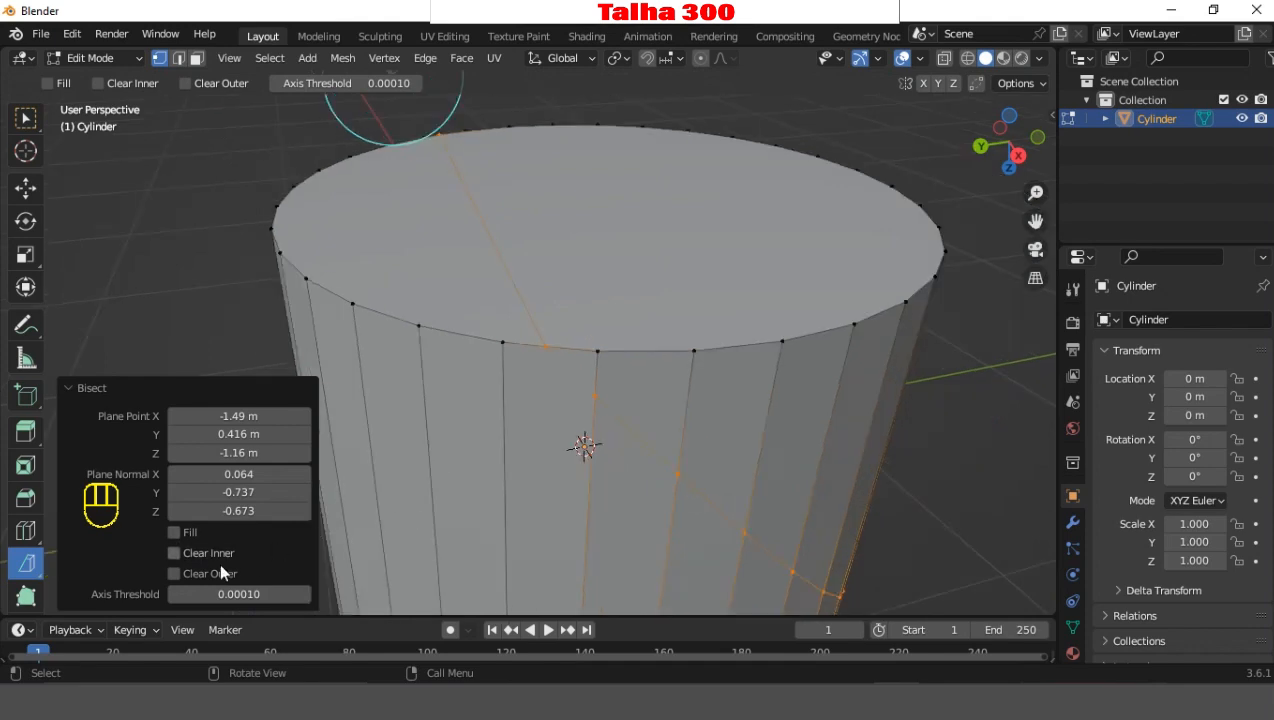
left_click(175, 574)
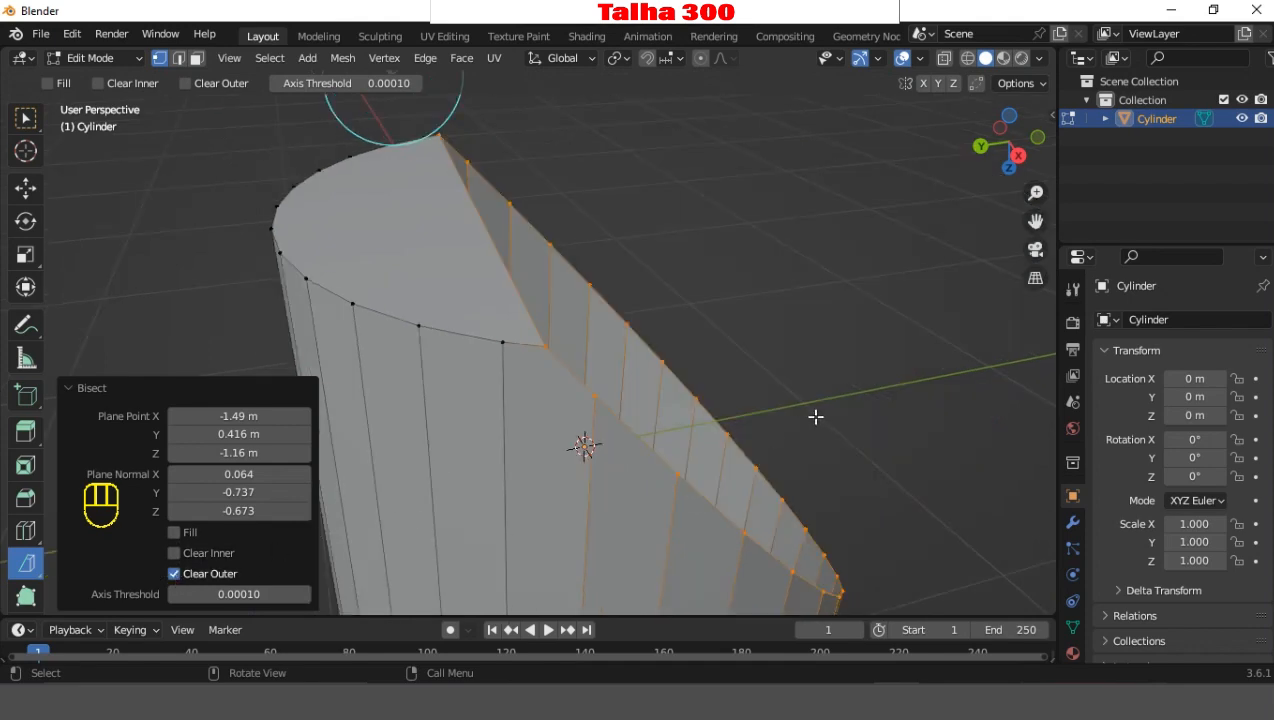
middle_click_drag(815, 416, 773, 415)
left_click(189, 533)
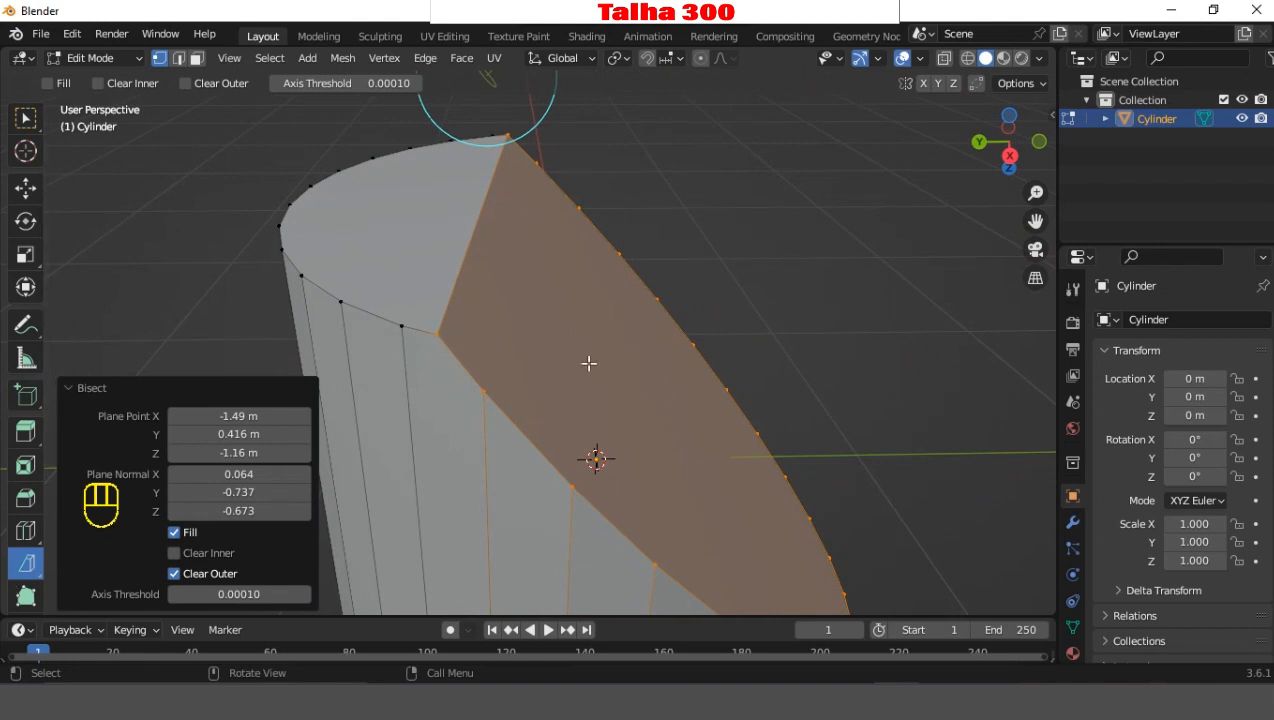
scroll(589, 363, "up", 1)
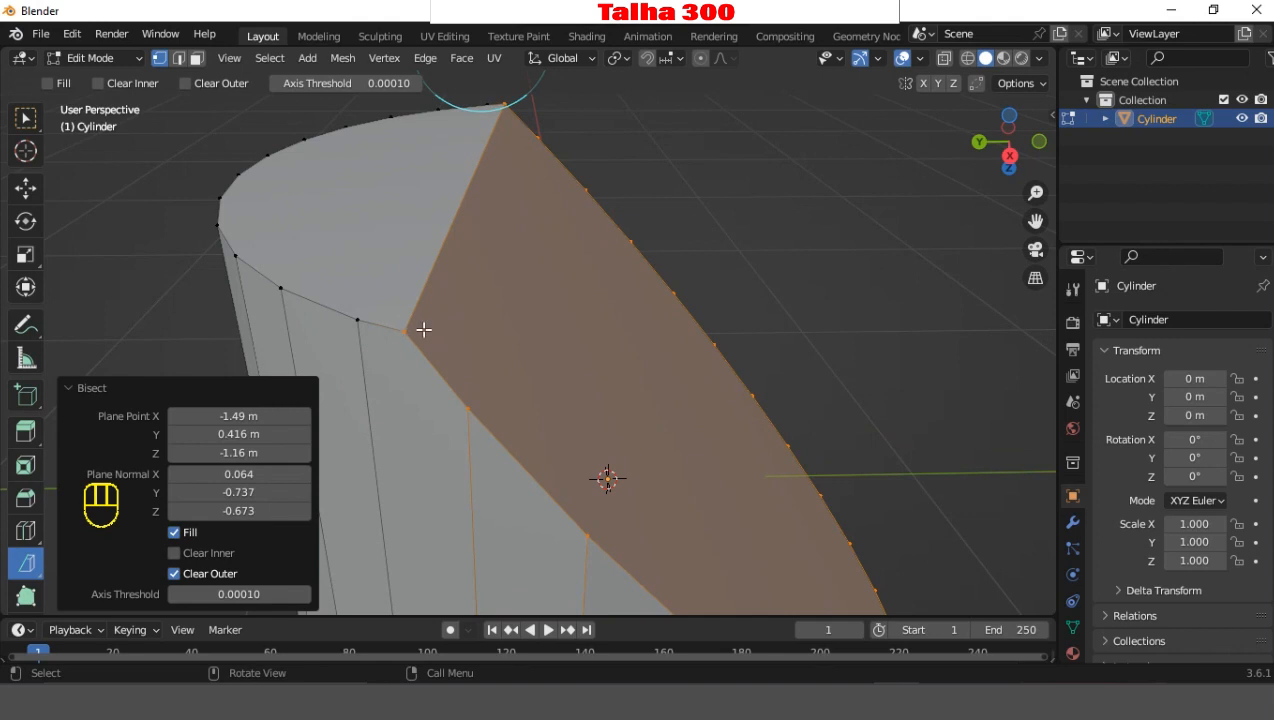
middle_click_drag(464, 507, 483, 506)
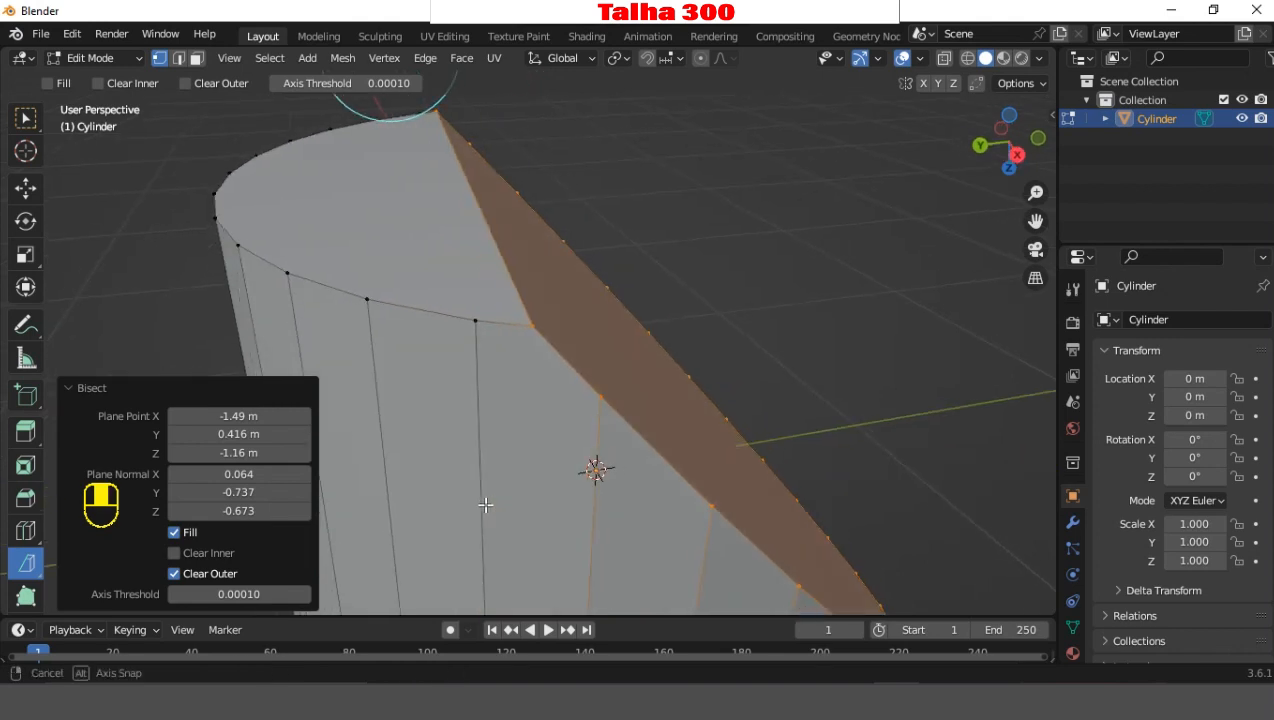
- Raise the bisect's Axis Threshold to 0.06670, bring it back to 0.00000, and inspect the sloped face from around
left_click(224, 596)
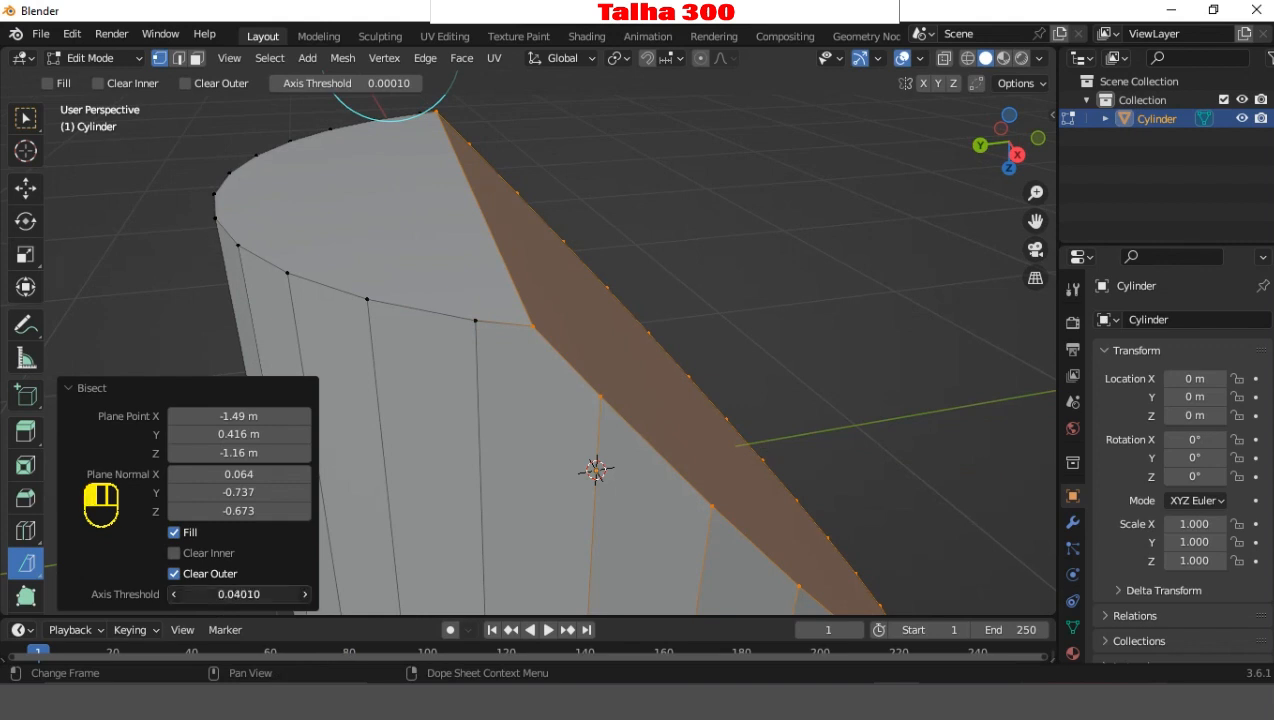
left_click_drag(238, 594, 280, 594)
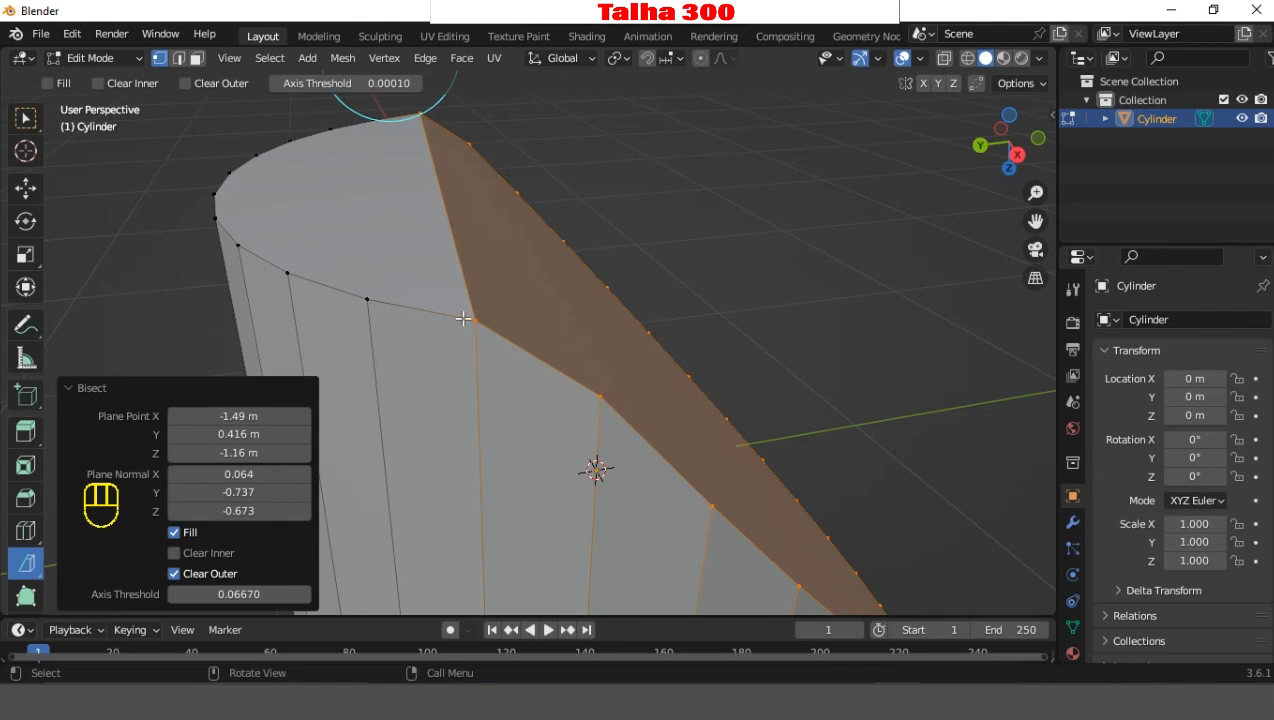
mouse_move(272, 592)
left_mouse_down()
mouse_move(232, 594)
mouse_move(268, 588)
mouse_move(256, 589)
left_mouse_up()
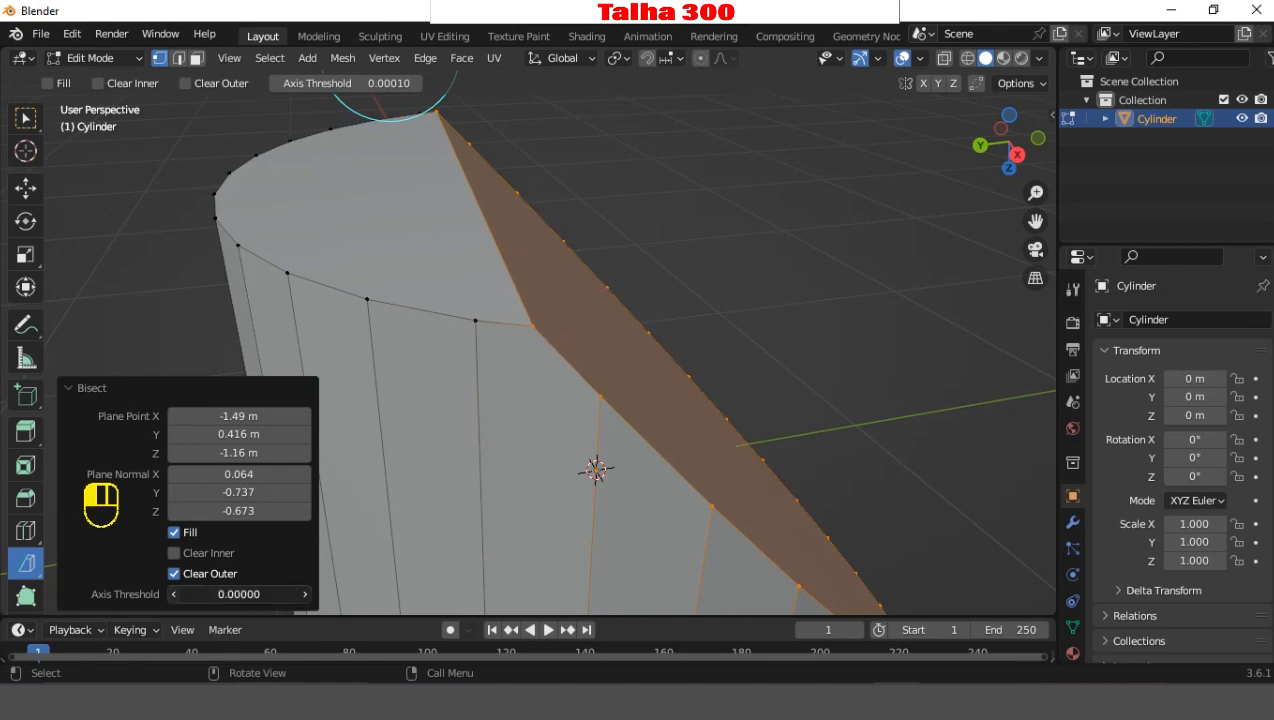
middle_click_drag(738, 200, 549, 346)
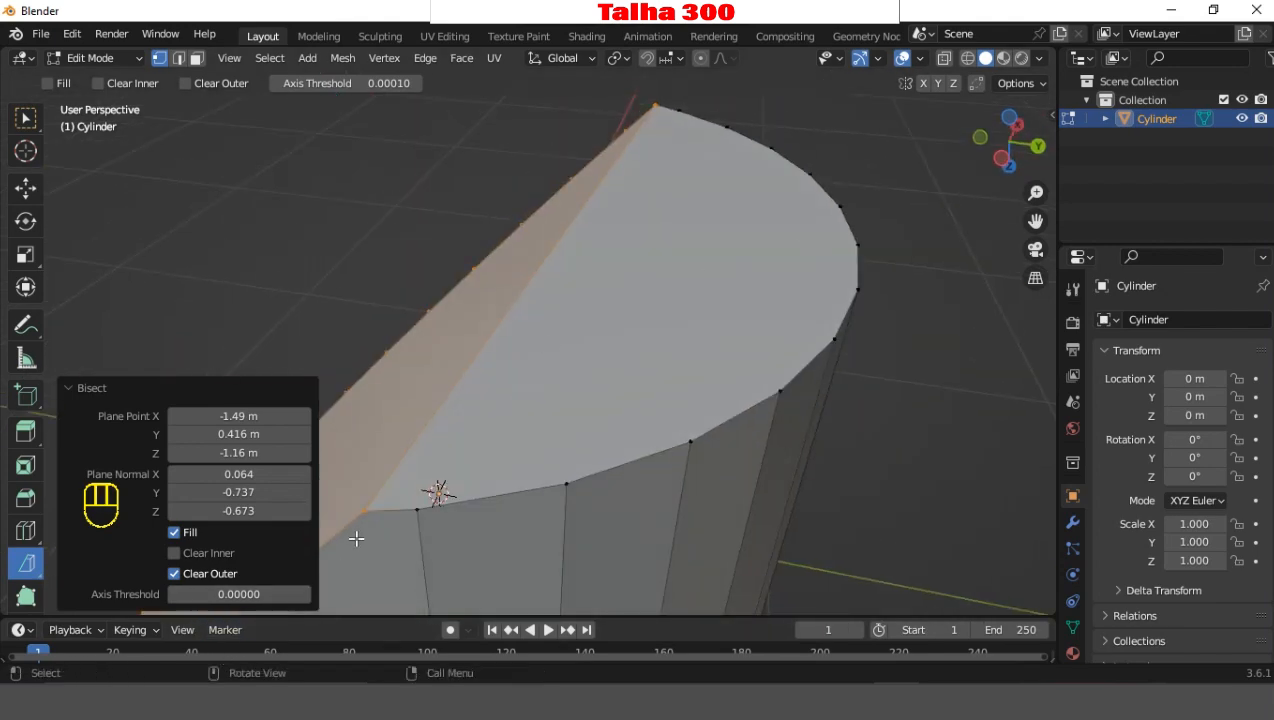
middle_click_drag(400, 486, 300, 560)
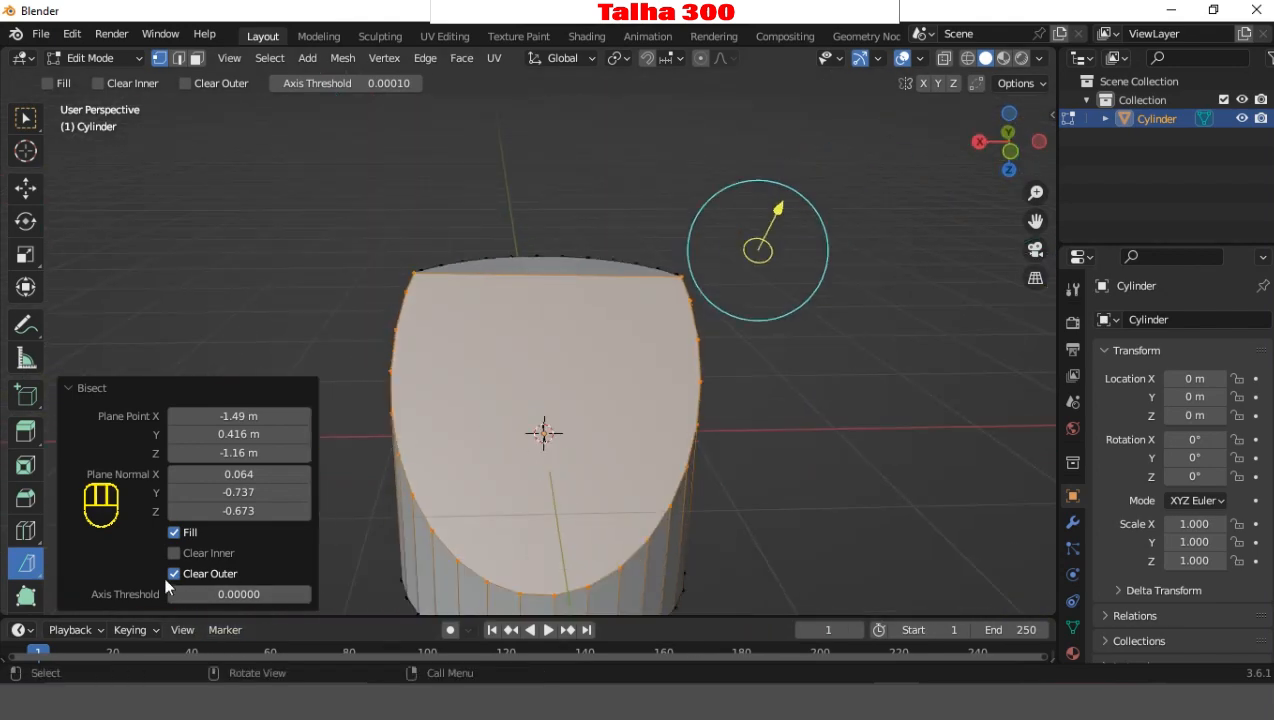
- Increase the bisect's Axis Threshold to 0.01500, 0.08500 and further, checking how the cut edge meets the cylinder's existing vertices
left_click_drag(206, 596, 236, 596)
middle_click_drag(460, 380, 500, 265)
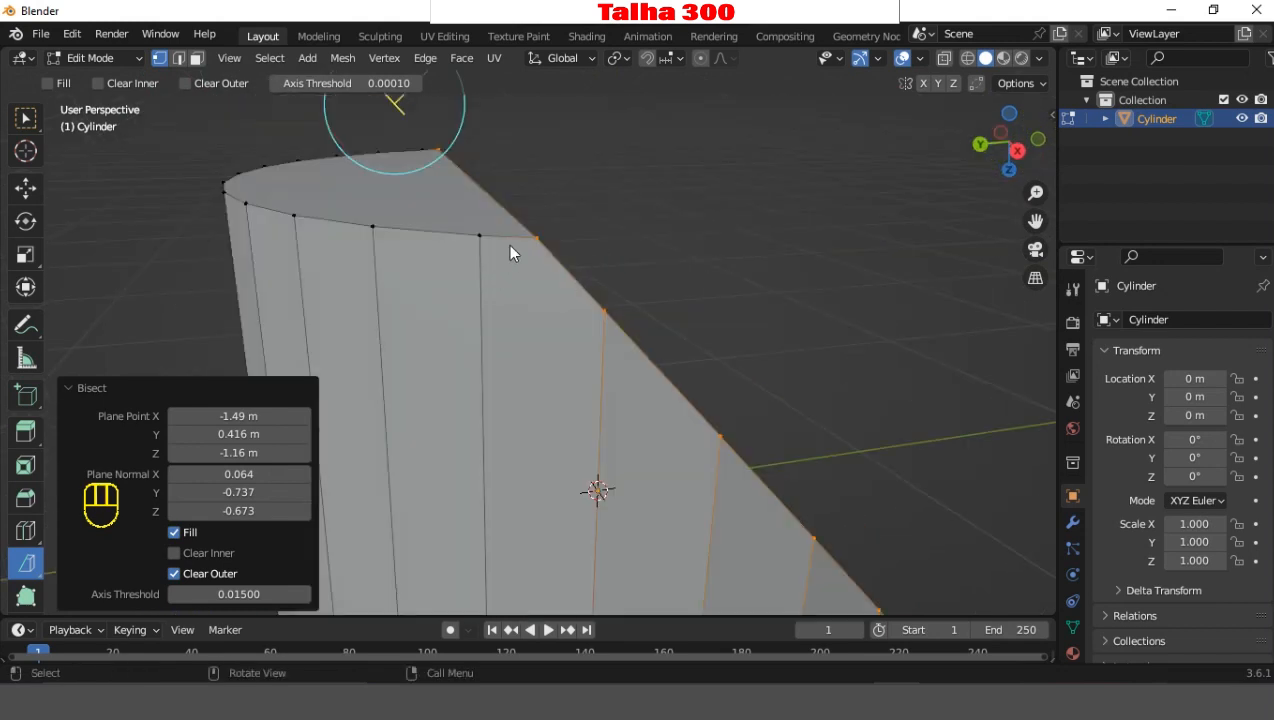
left_click_drag(213, 594, 245, 594)
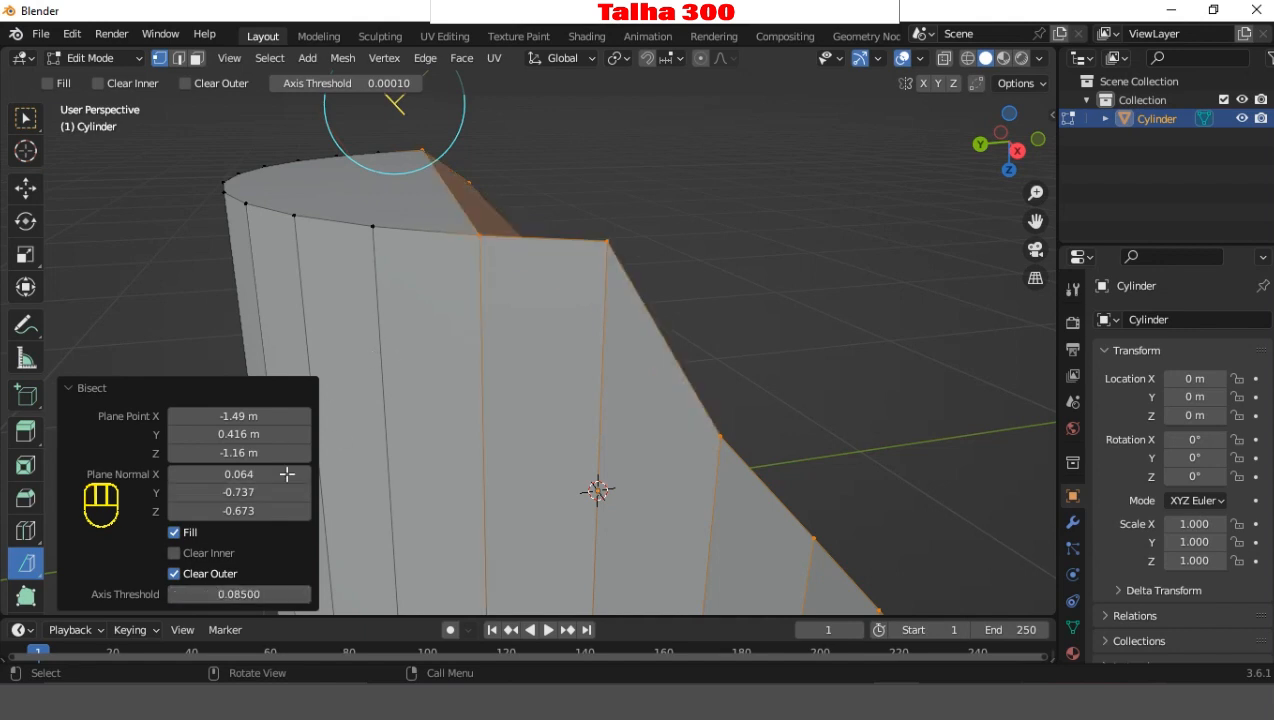
middle_click_drag(708, 301, 344, 418)
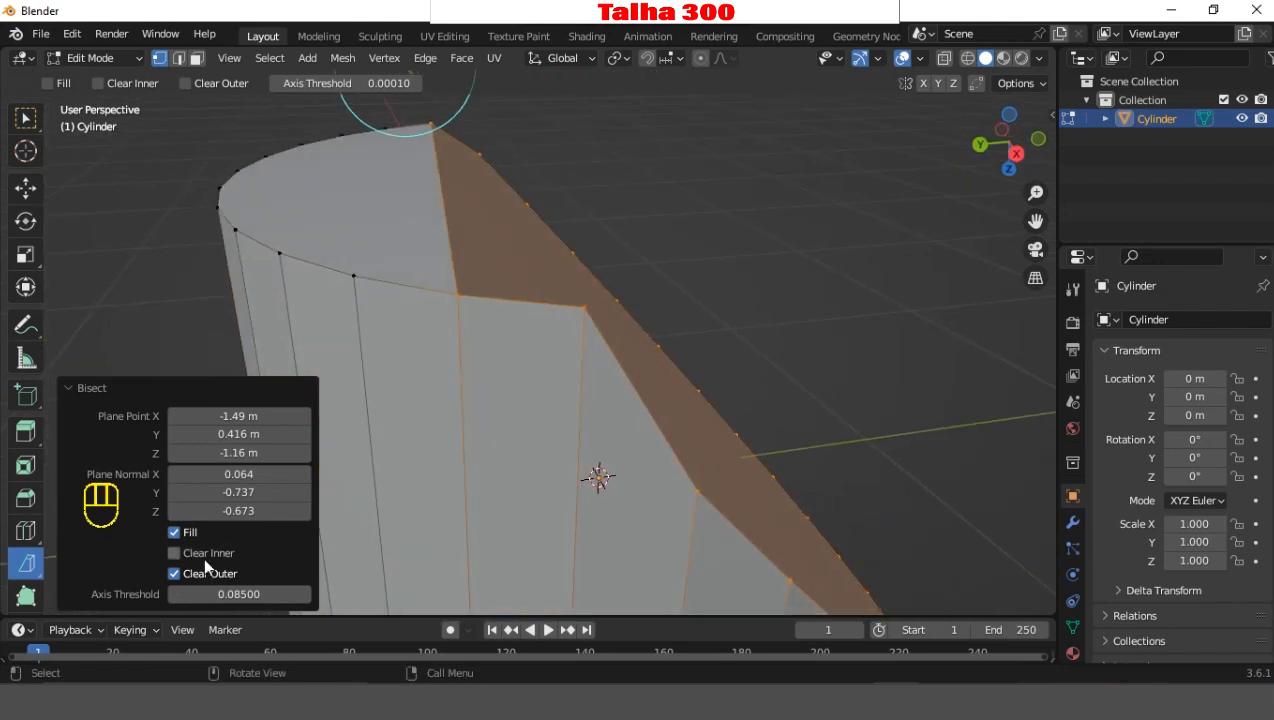
left_click_drag(238, 594, 264, 594)
middle_click_drag(604, 336, 486, 446)
- Return to Object Mode and open the list of modifiers that can be added to the cut cylinder
key("Tab")
middle_click_drag(674, 415, 960, 500)
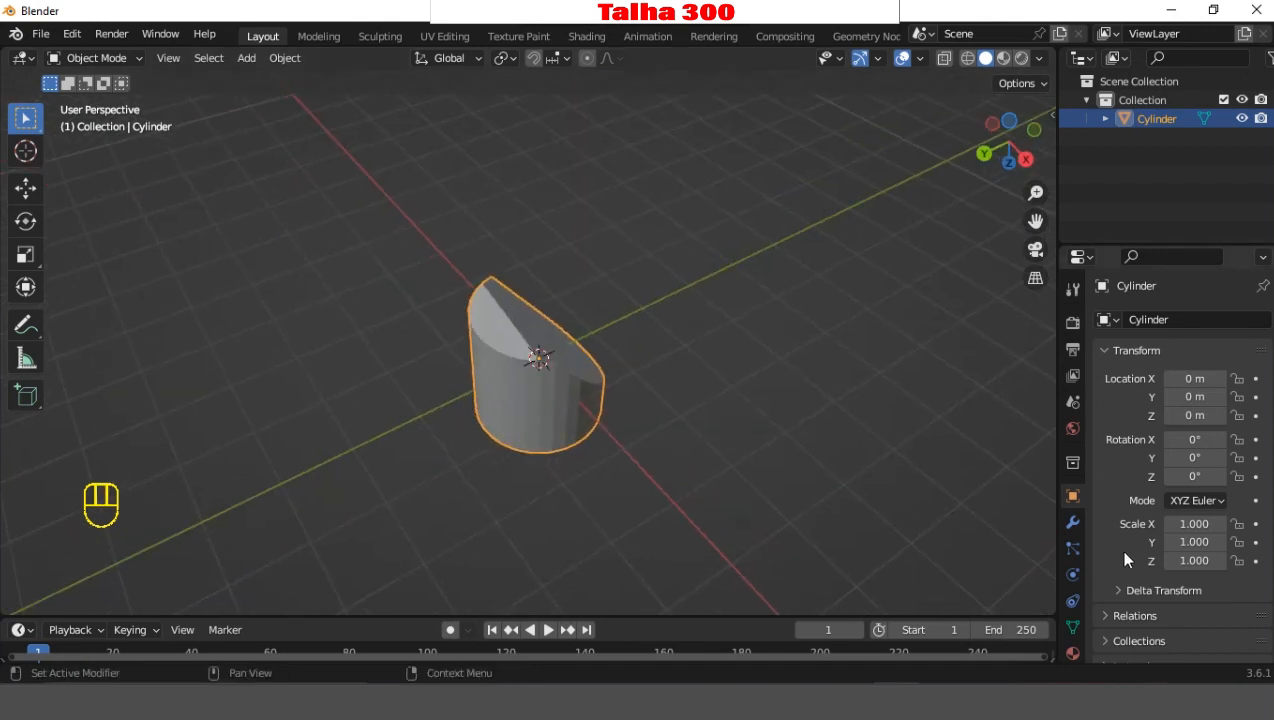
left_click(1073, 522)
left_click(1146, 320)
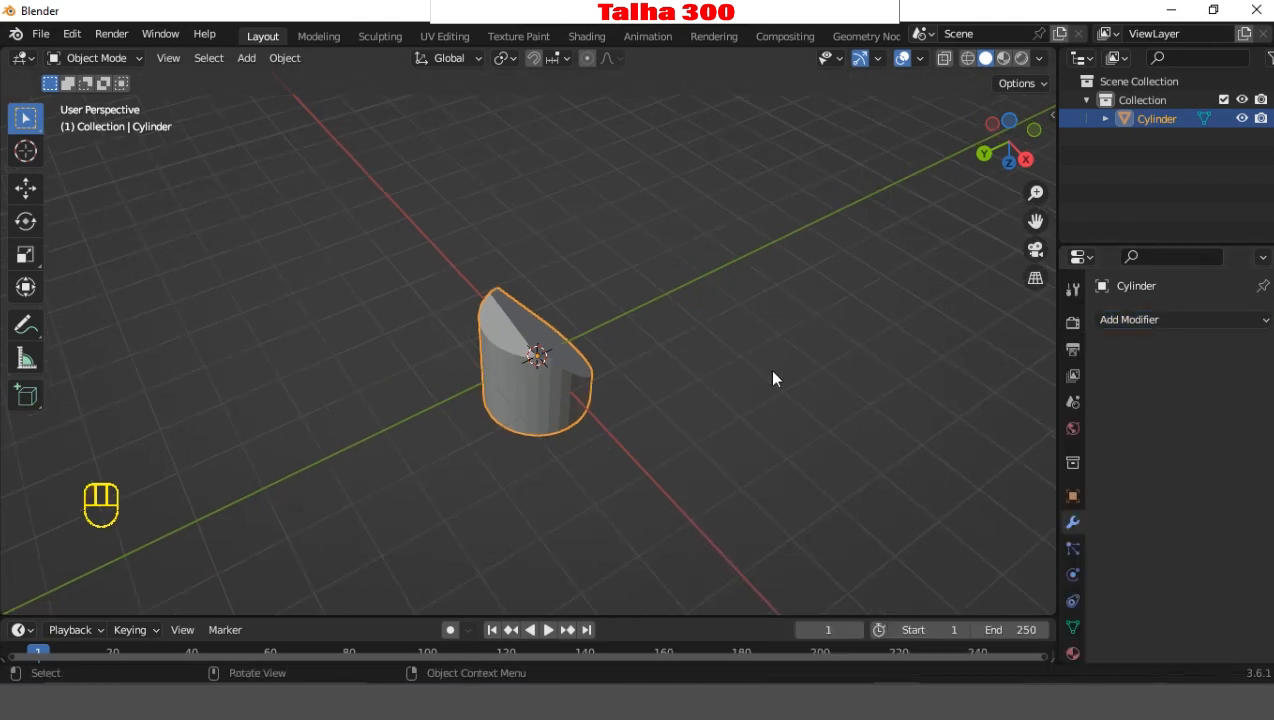
middle_click_drag(768, 368, 698, 418)
scroll(698, 418, "up", 1)
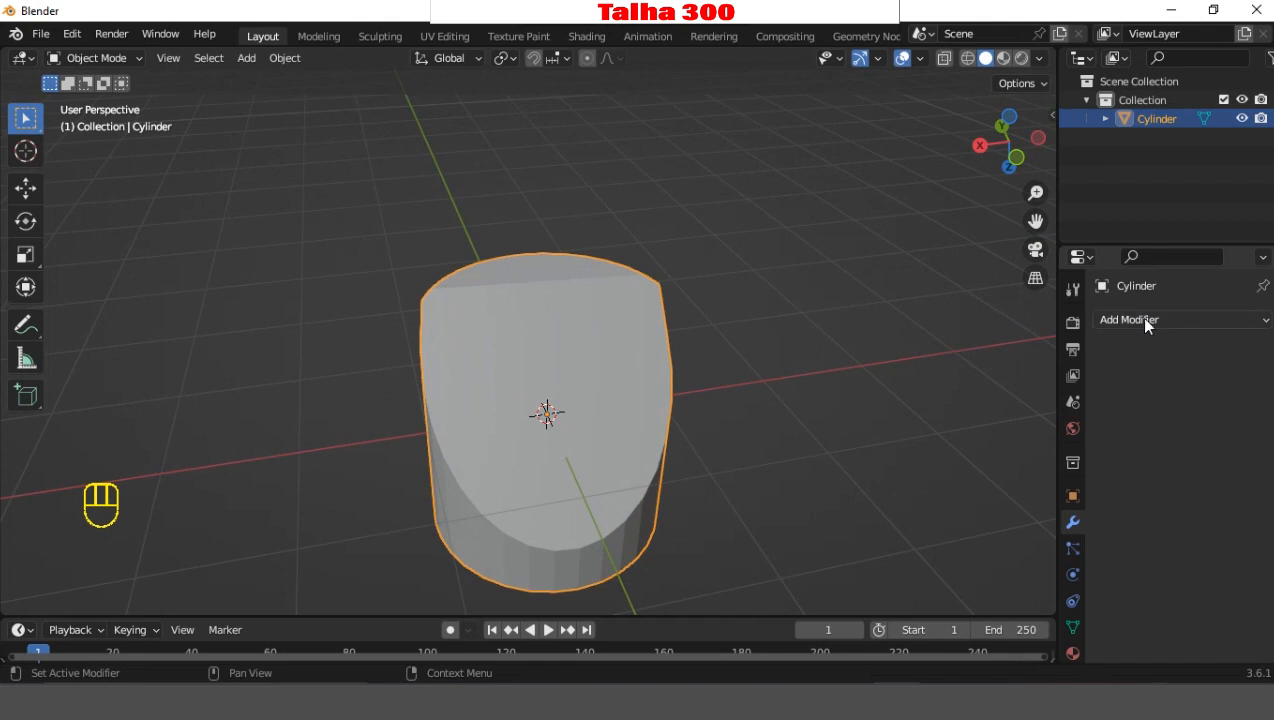
left_click(1139, 319)
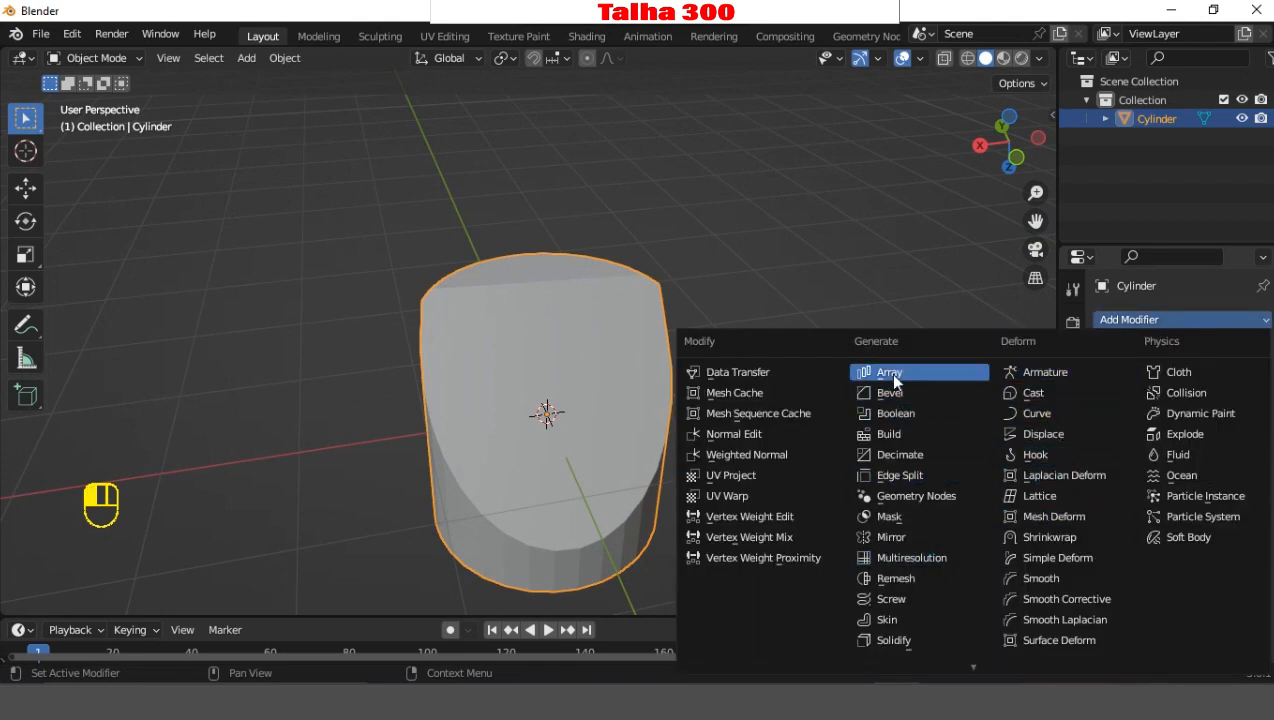